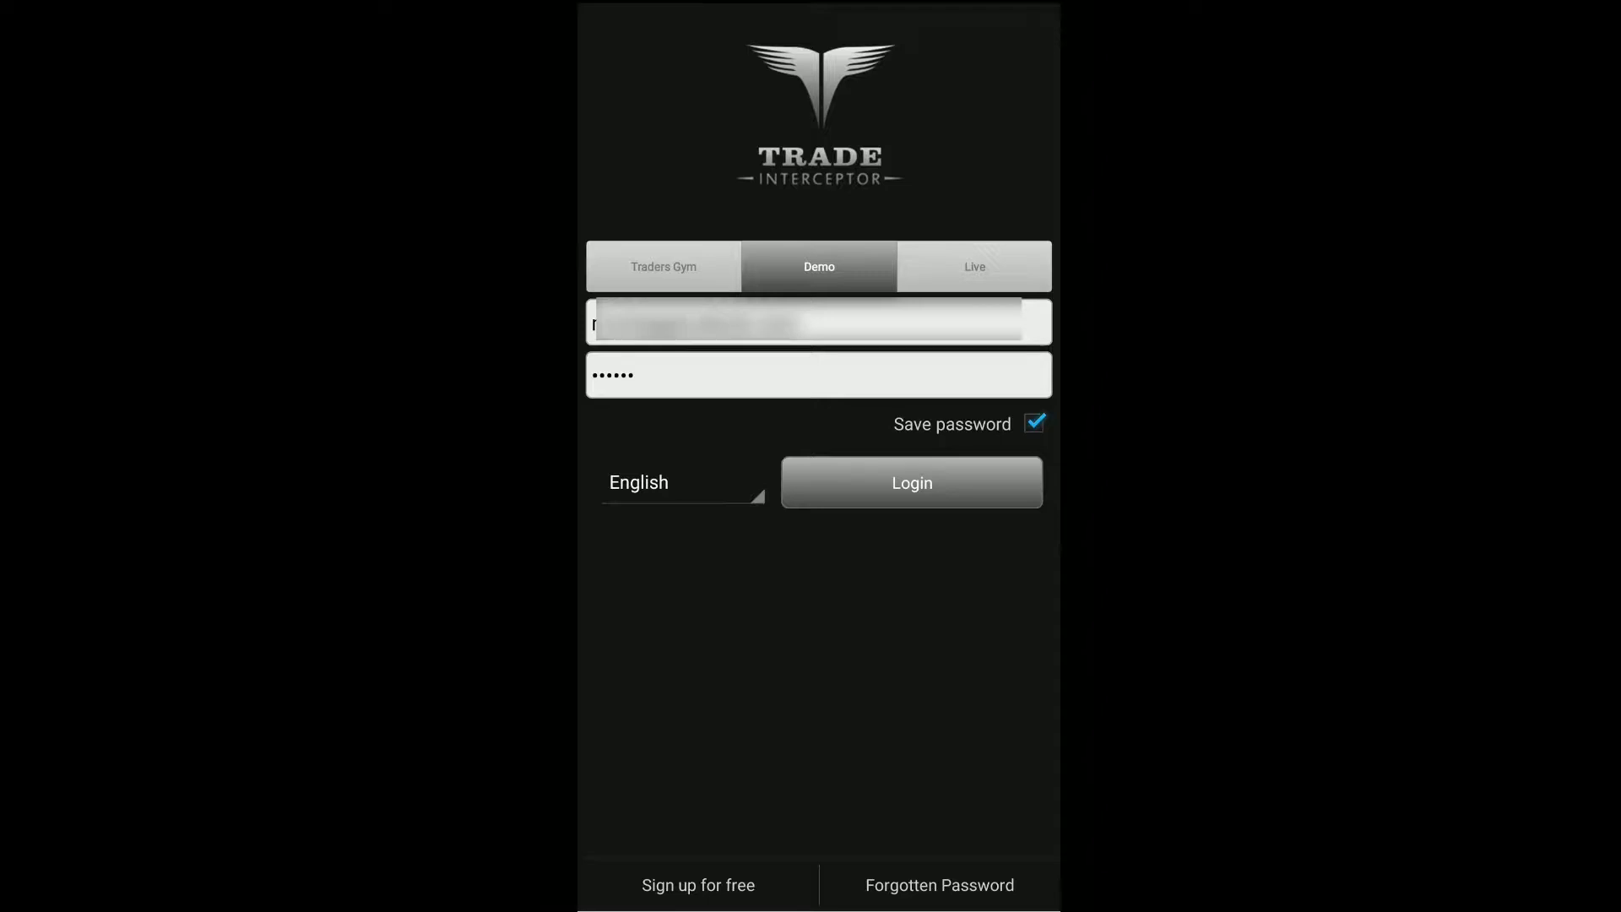
Switch the login mode from Demo to the Traders Gym simulator
{"action": "left_click", "coordinate": [664, 266]}
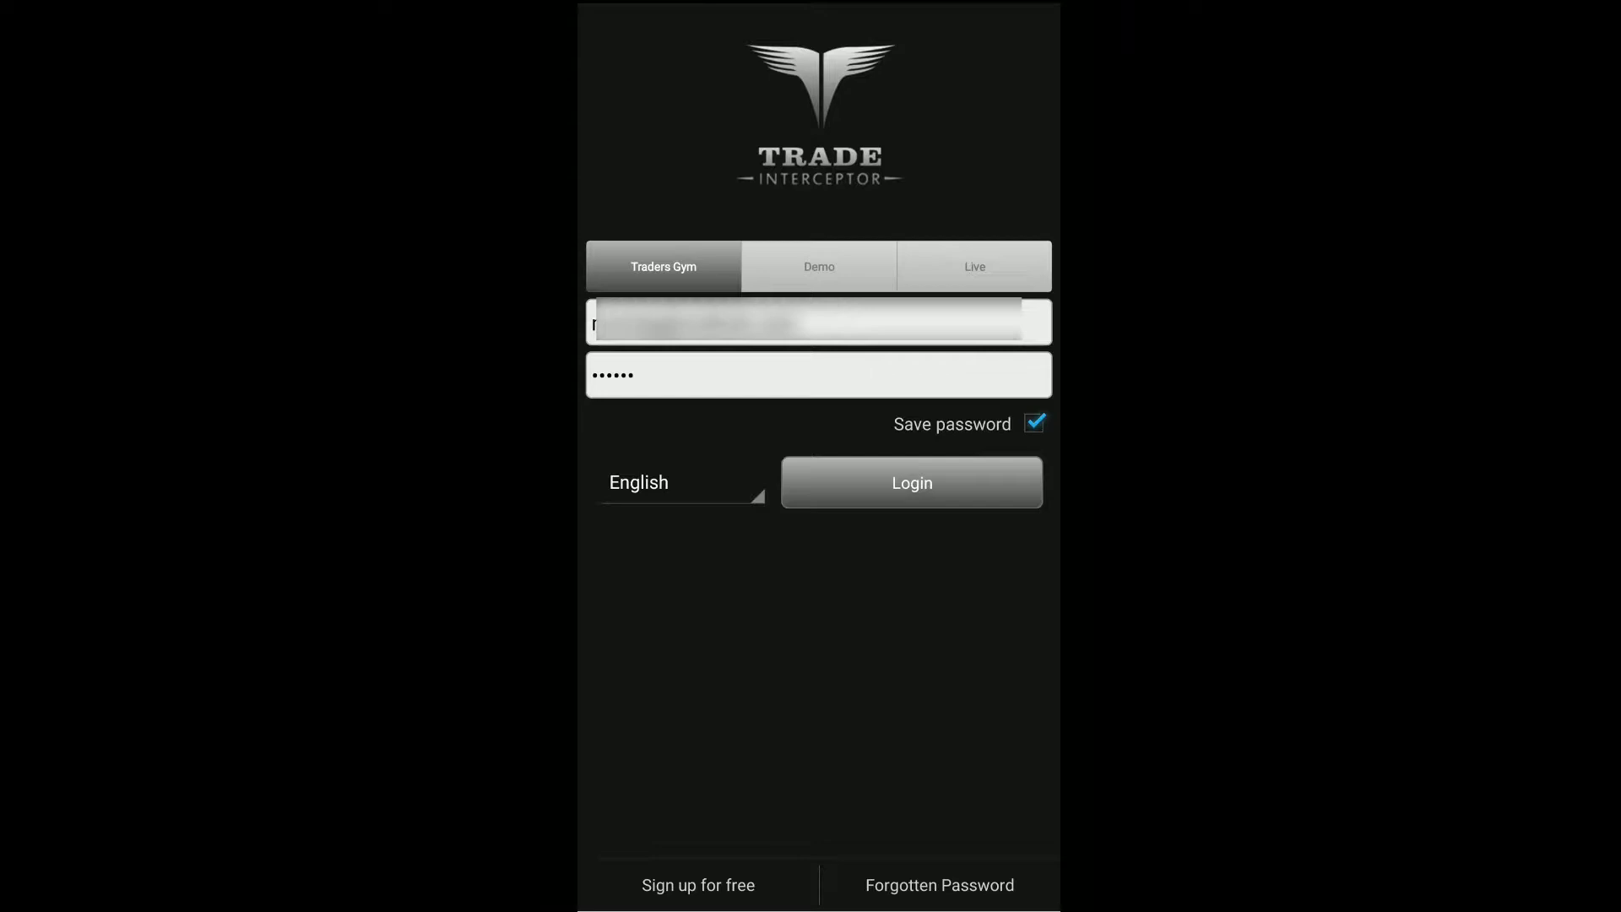
Sign in, log out and back in, then enter Traders Gym from the More menu
{"action": "left_click", "coordinate": [913, 483]}
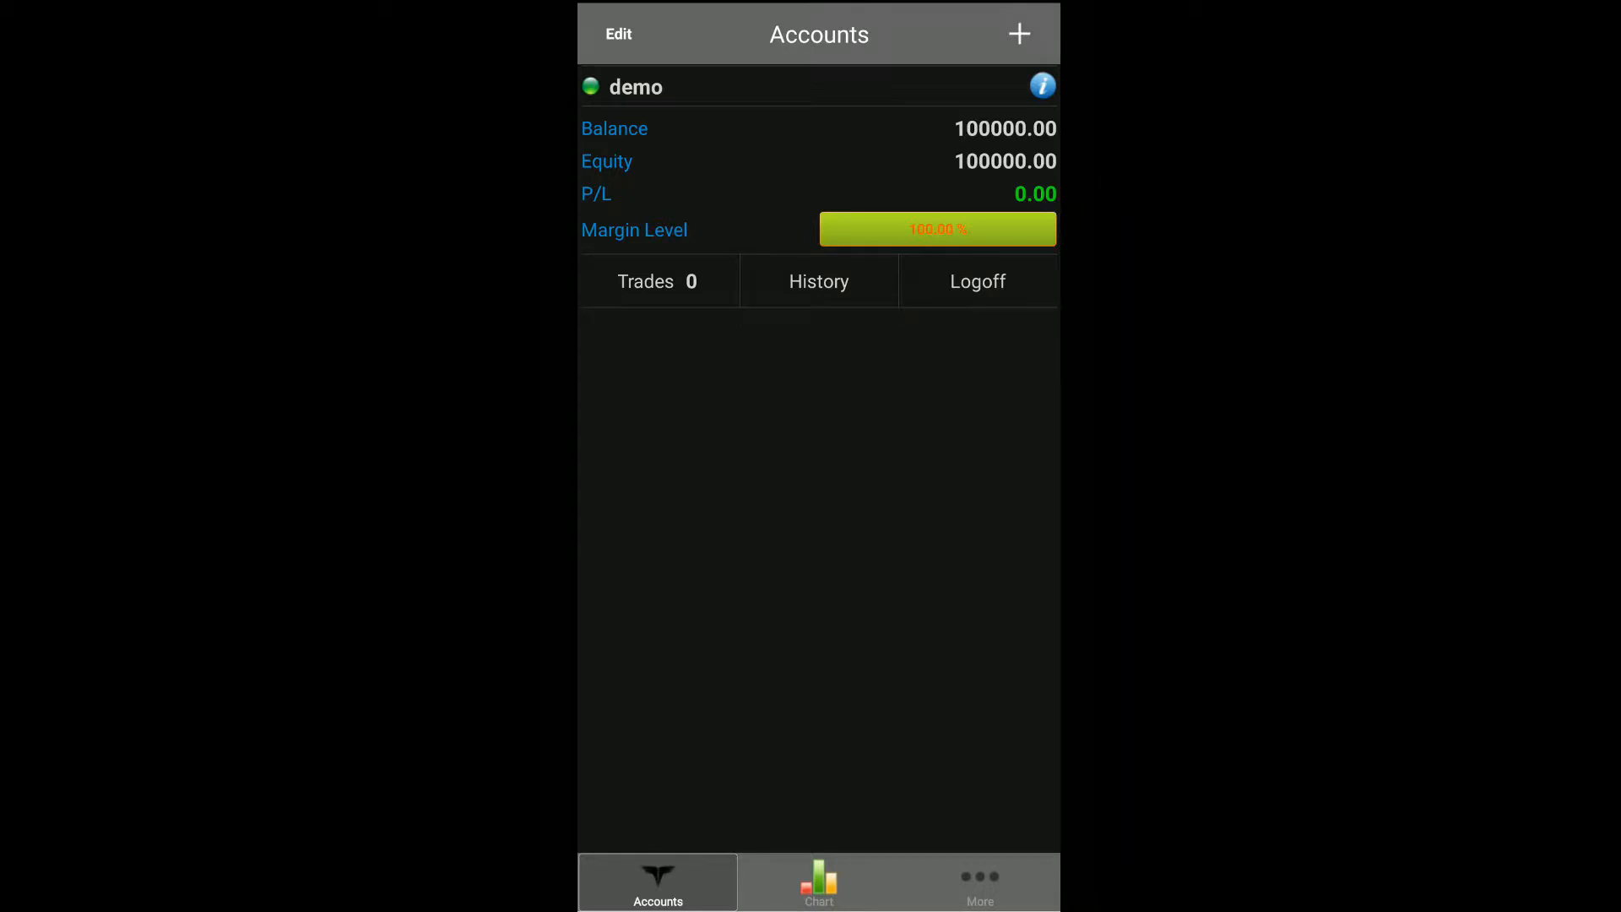
{"action": "left_click", "coordinate": [979, 882]}
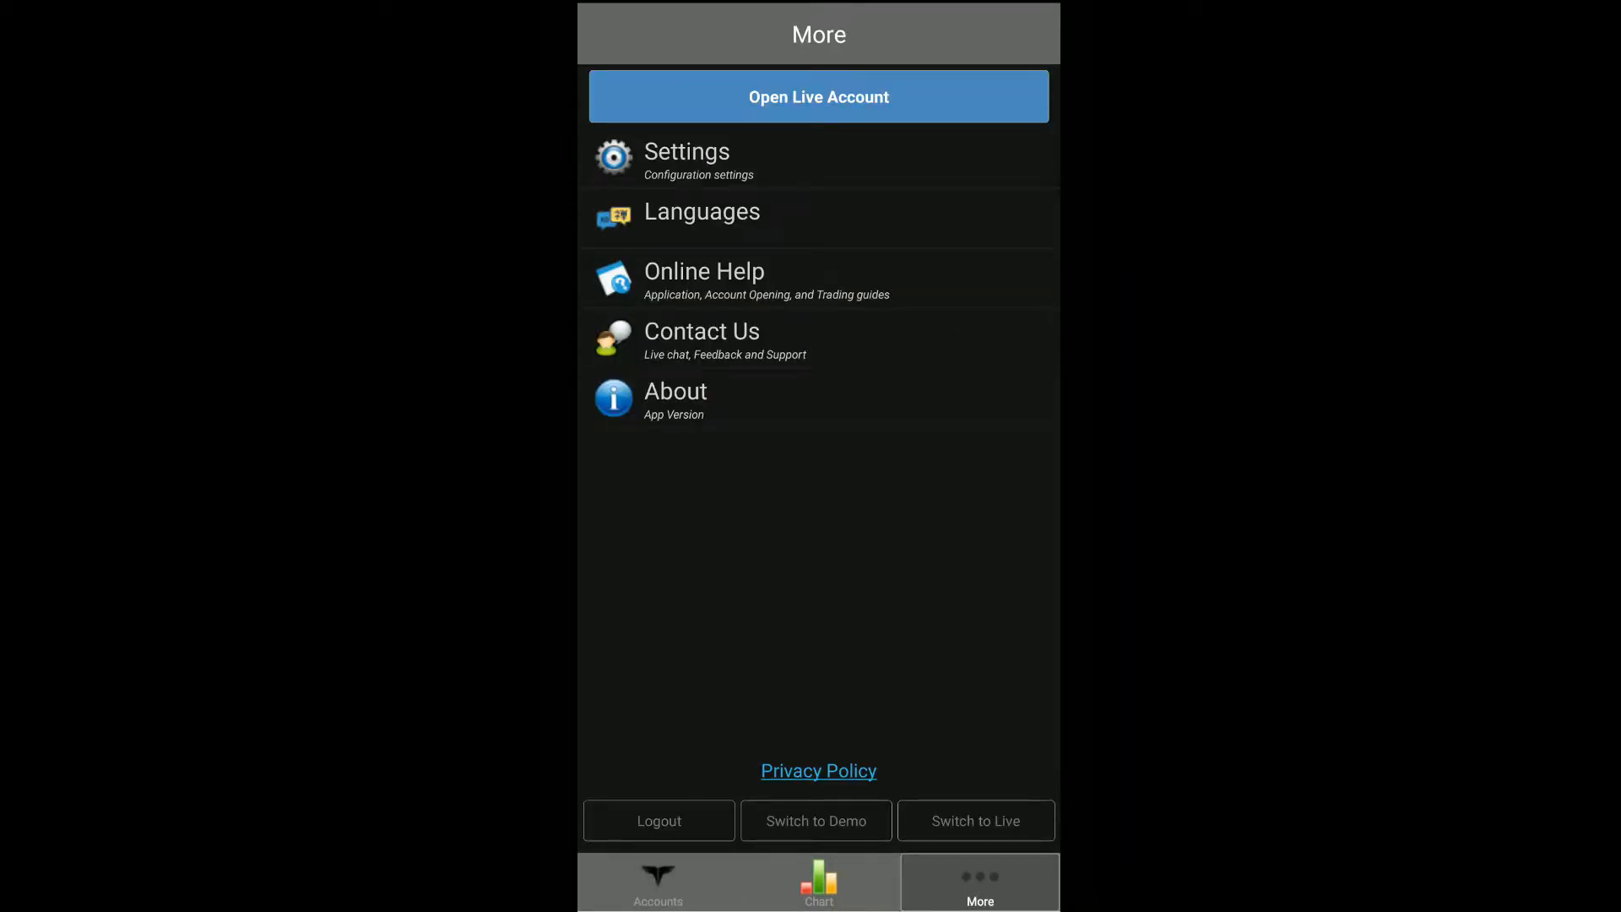
{"action": "left_click", "coordinate": [816, 822]}
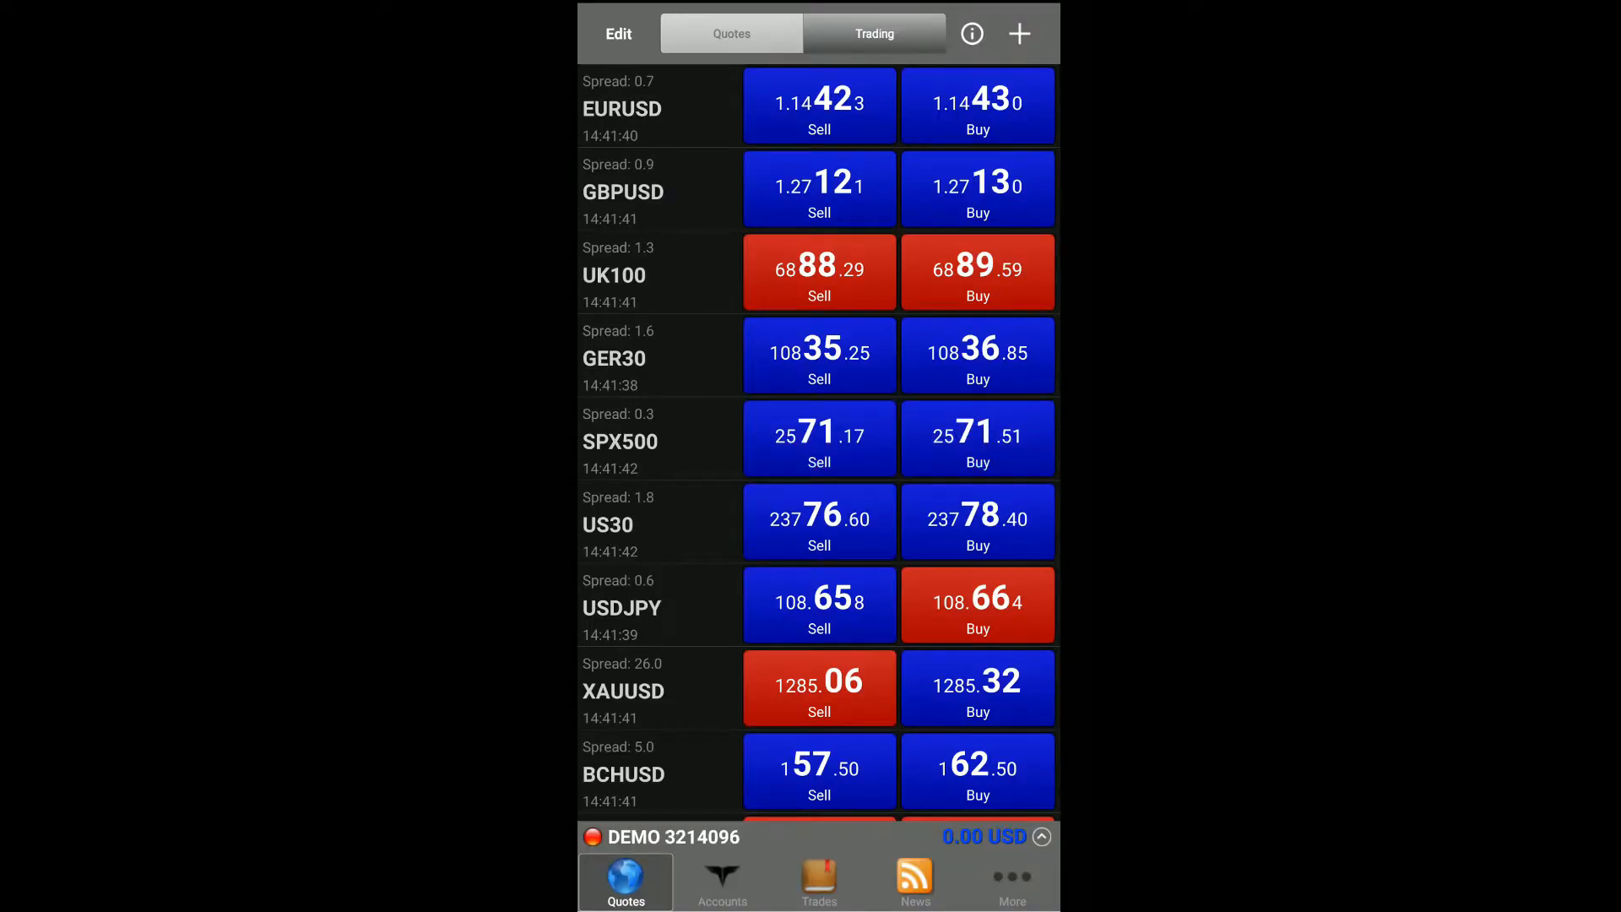
{"action": "left_click", "coordinate": [1012, 883]}
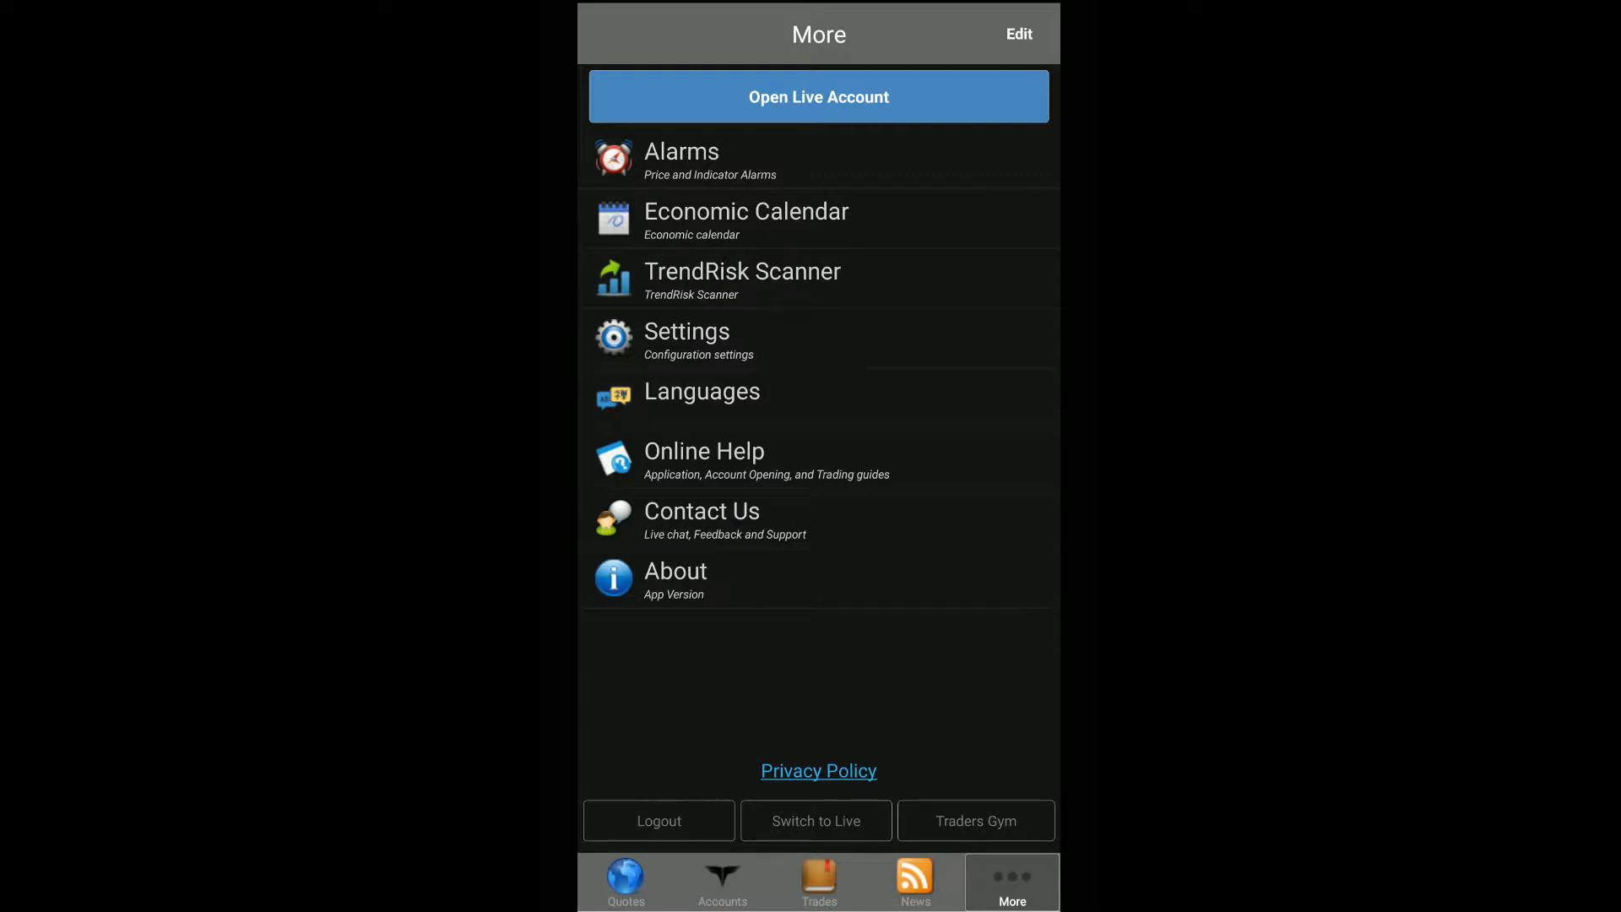
{"action": "left_click", "coordinate": [975, 819]}
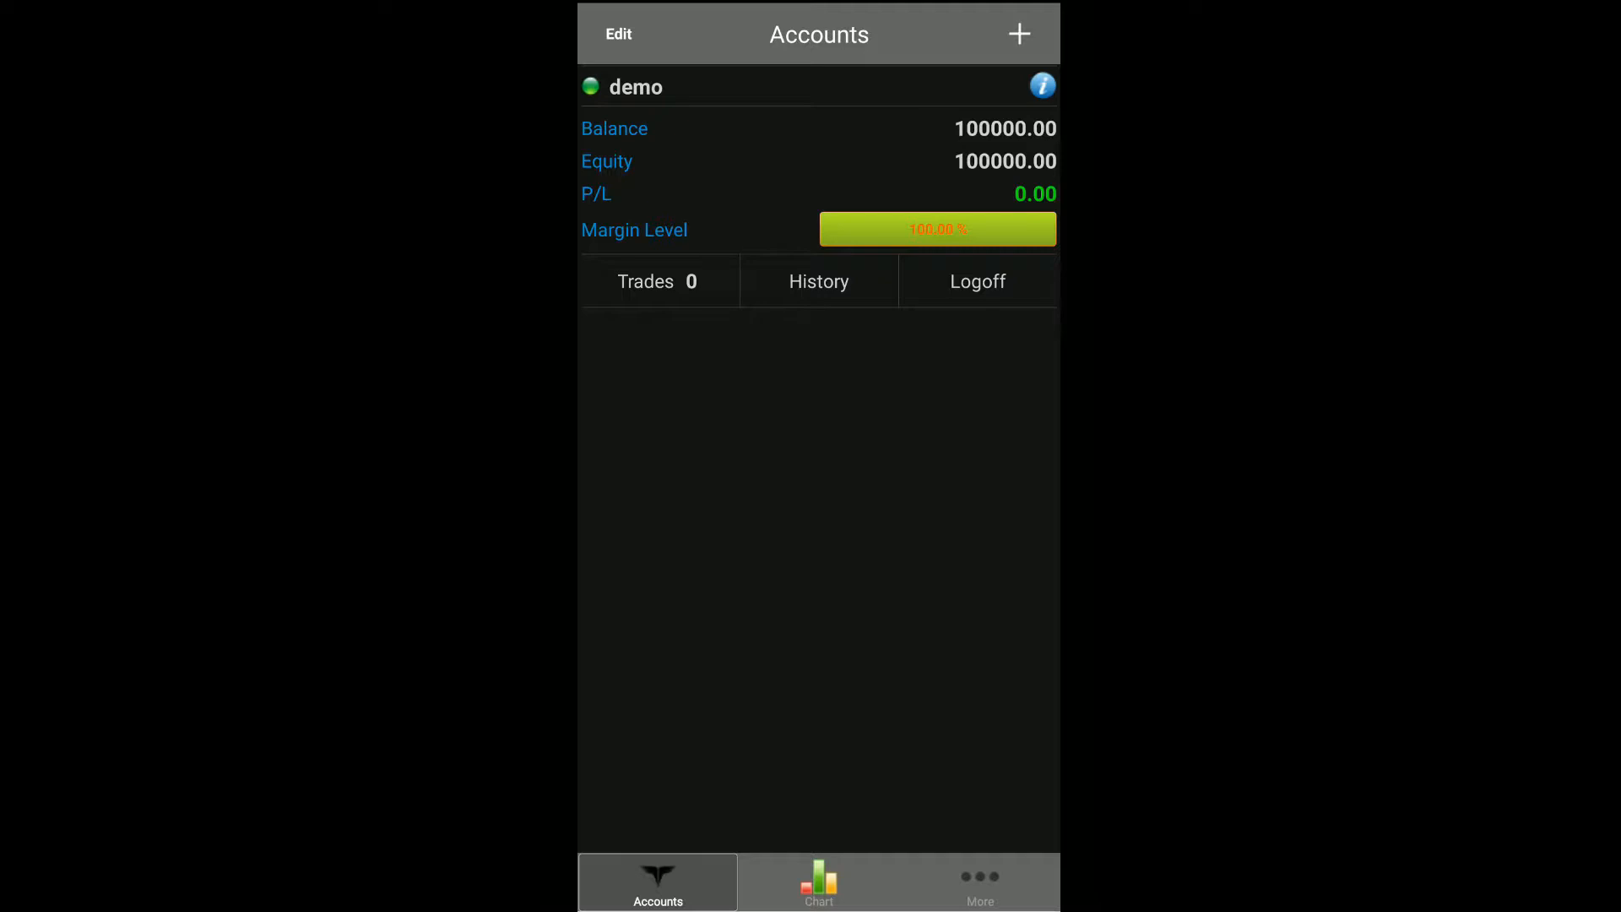
Enter Accounts edit mode and preview the demo account's deposit form
{"action": "left_click", "coordinate": [618, 34]}
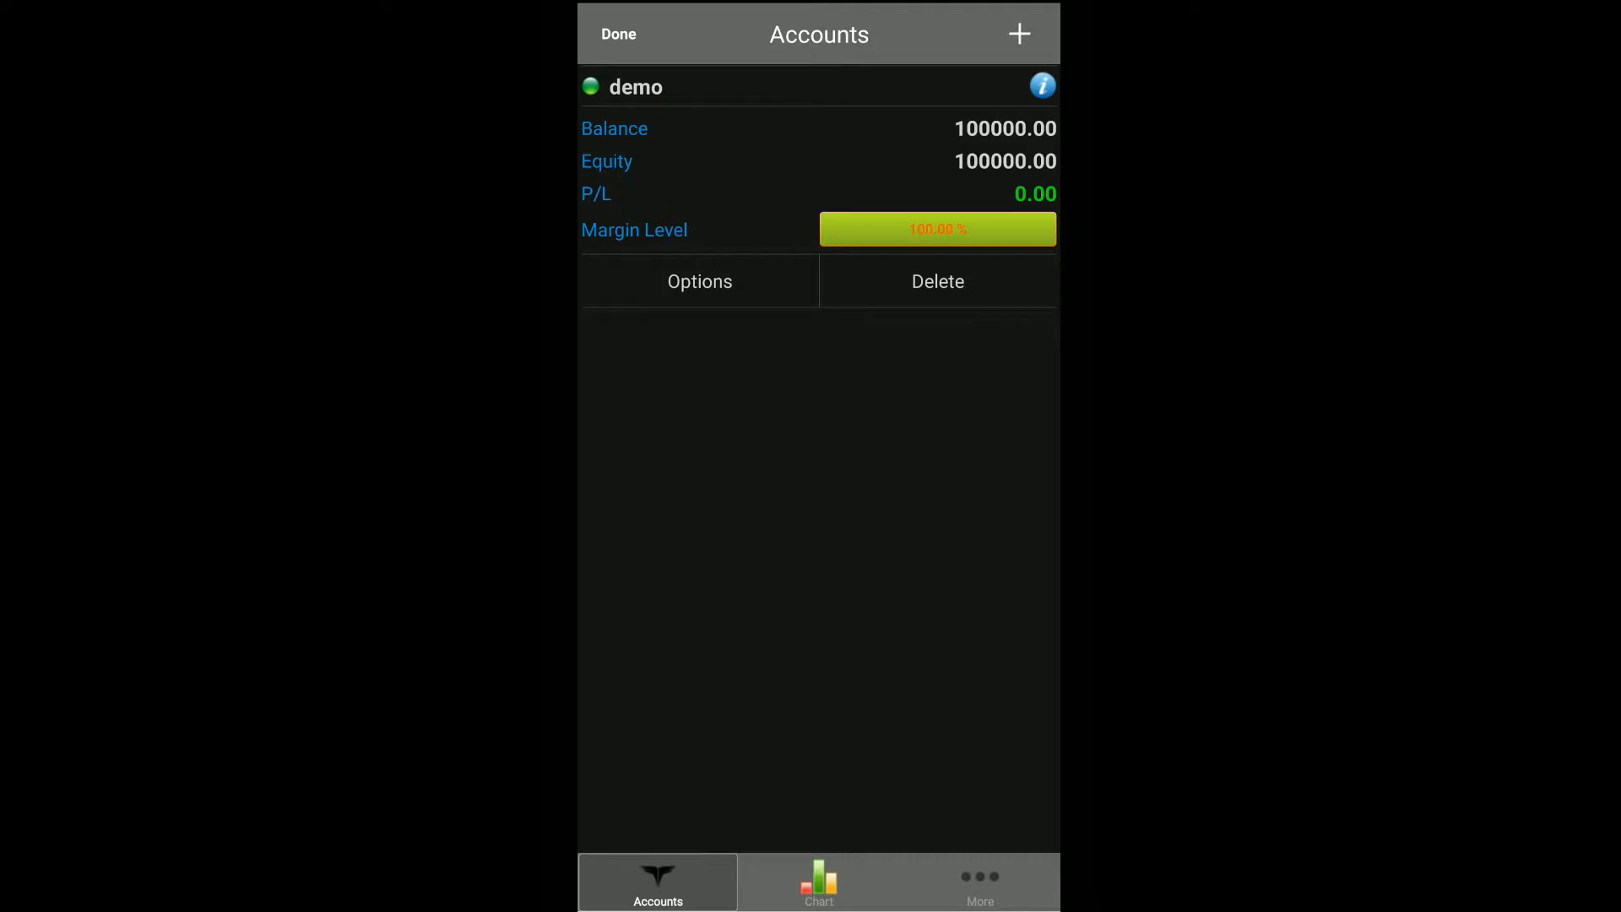
{"action": "left_click", "coordinate": [699, 282]}
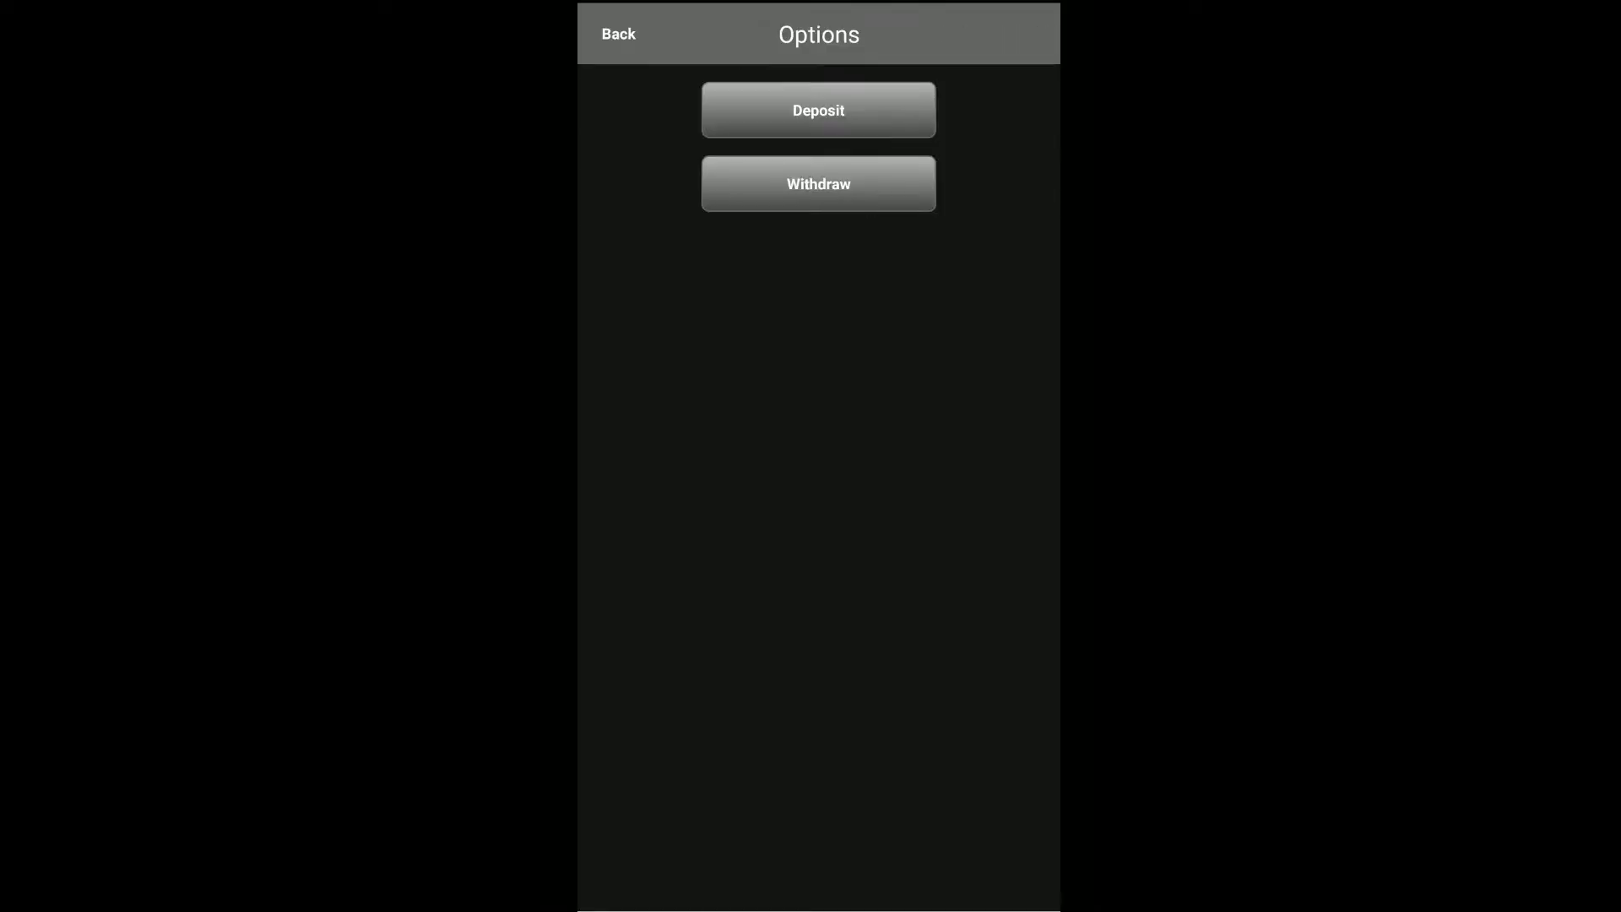
{"action": "left_click", "coordinate": [818, 110]}
{"action": "left_click", "coordinate": [619, 35]}
{"action": "left_click", "coordinate": [618, 34]}
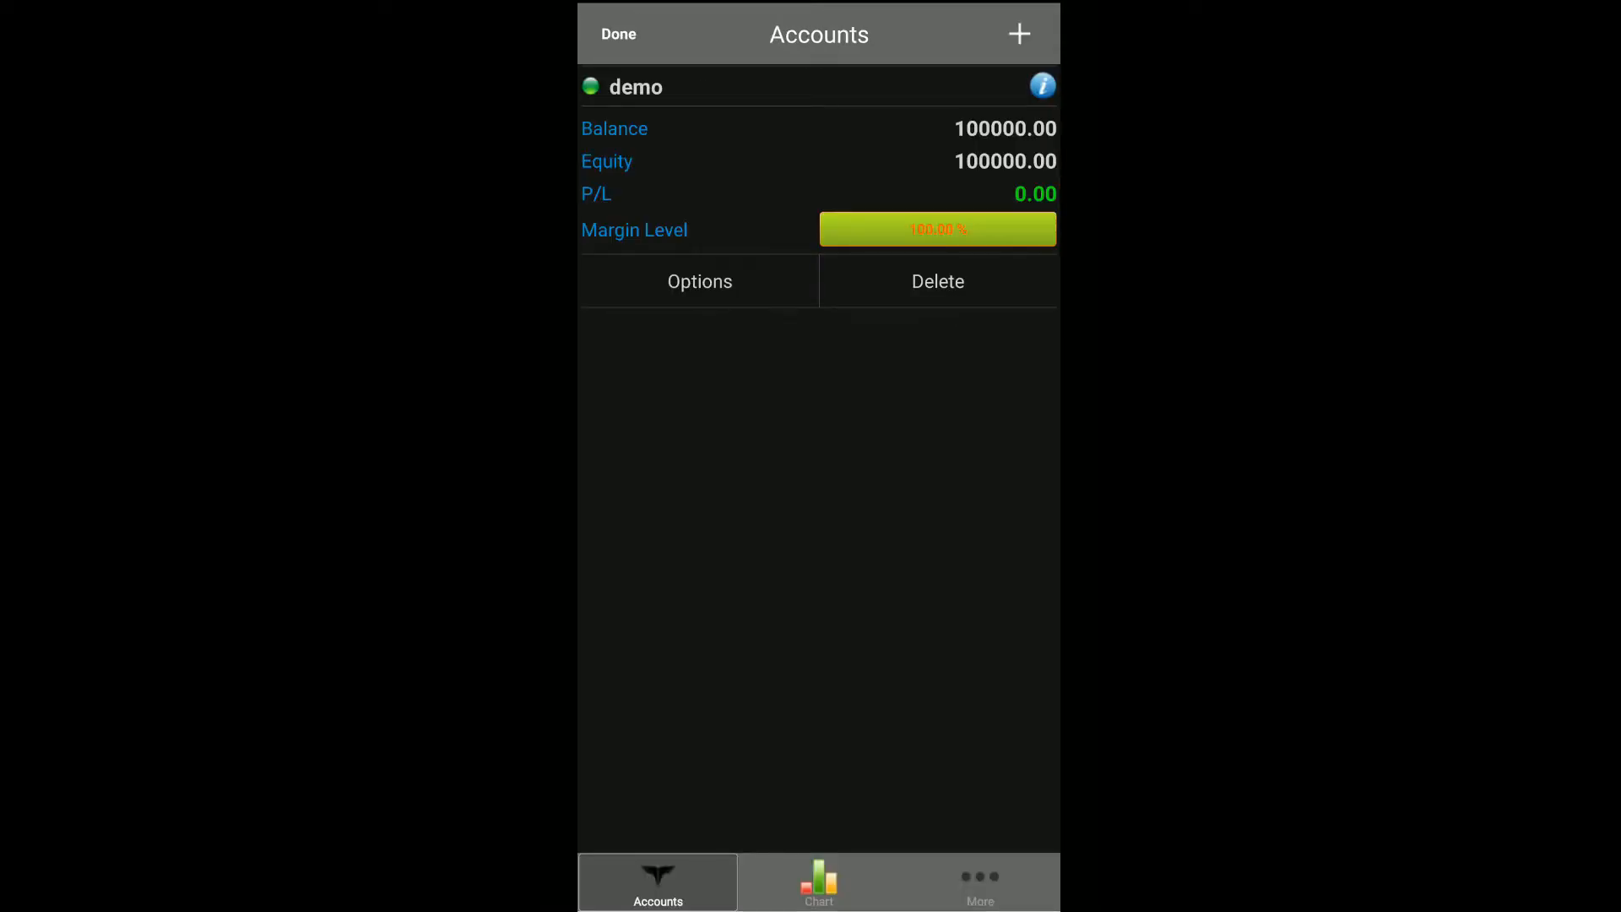
Preview the Create Account form with its name and currency fields, then cancel
{"action": "left_click", "coordinate": [1021, 34]}
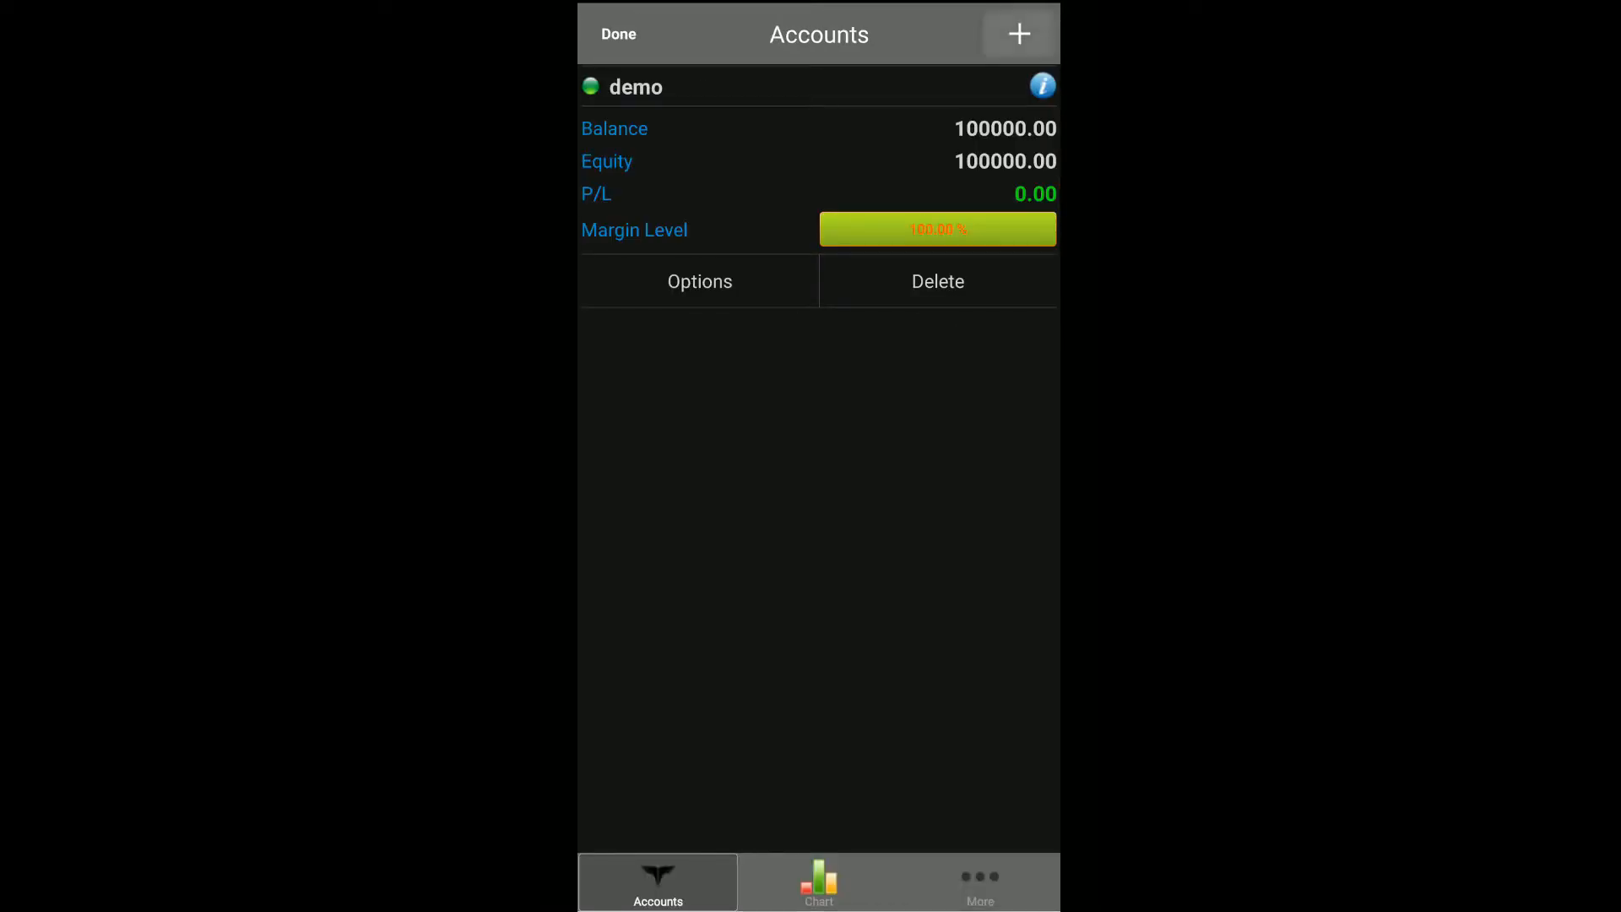
{"action": "left_click", "coordinate": [619, 35]}
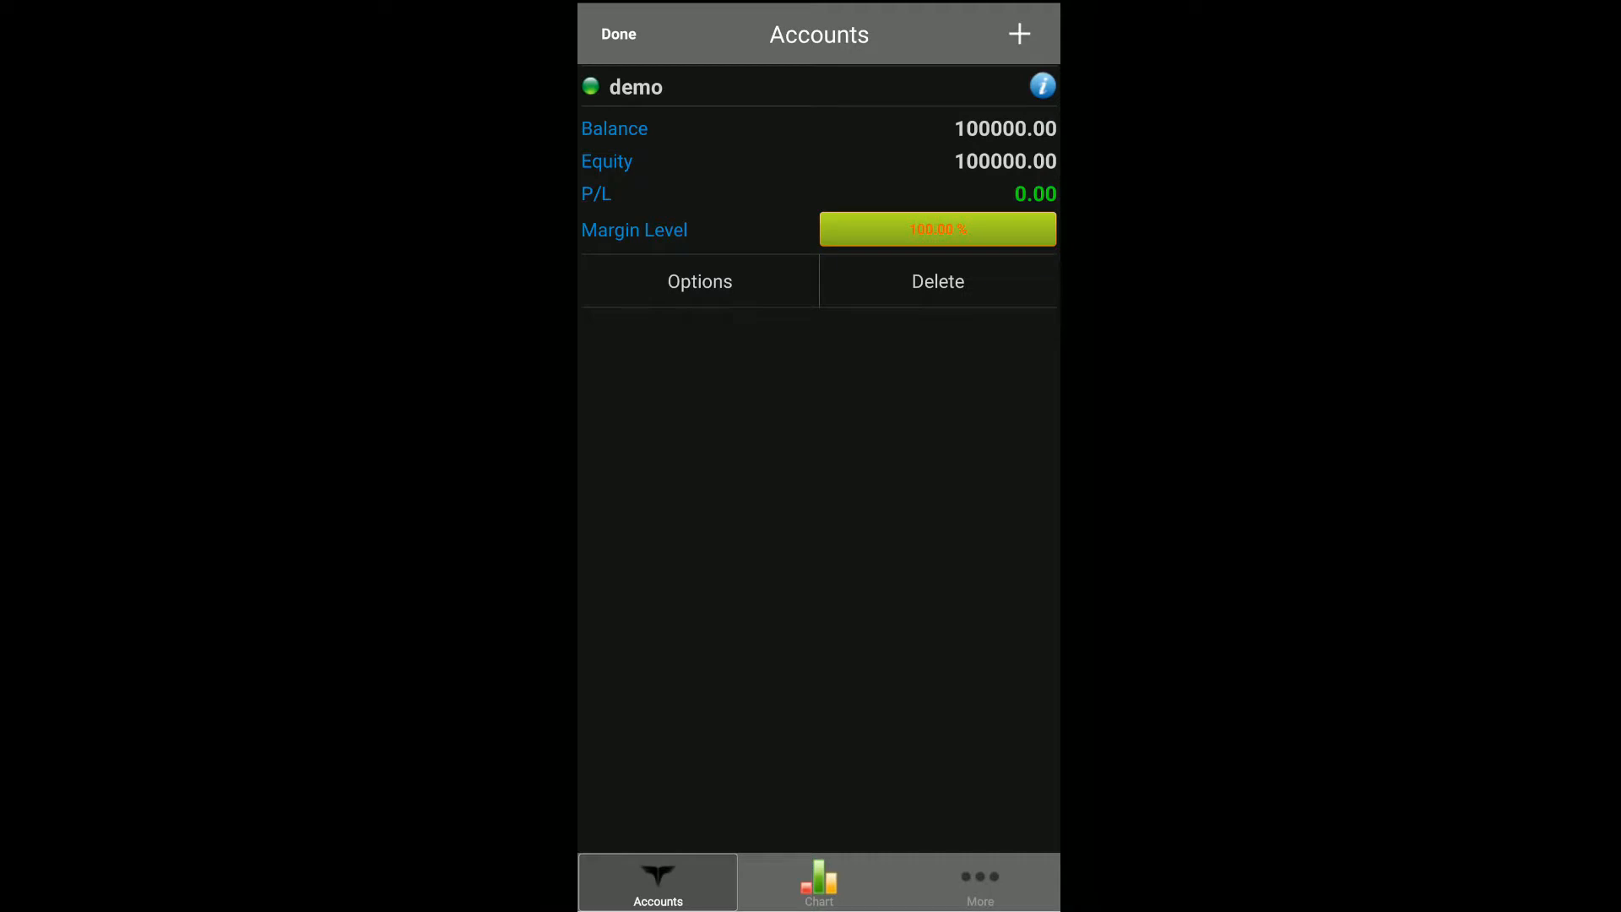
{"action": "left_click", "coordinate": [1020, 34]}
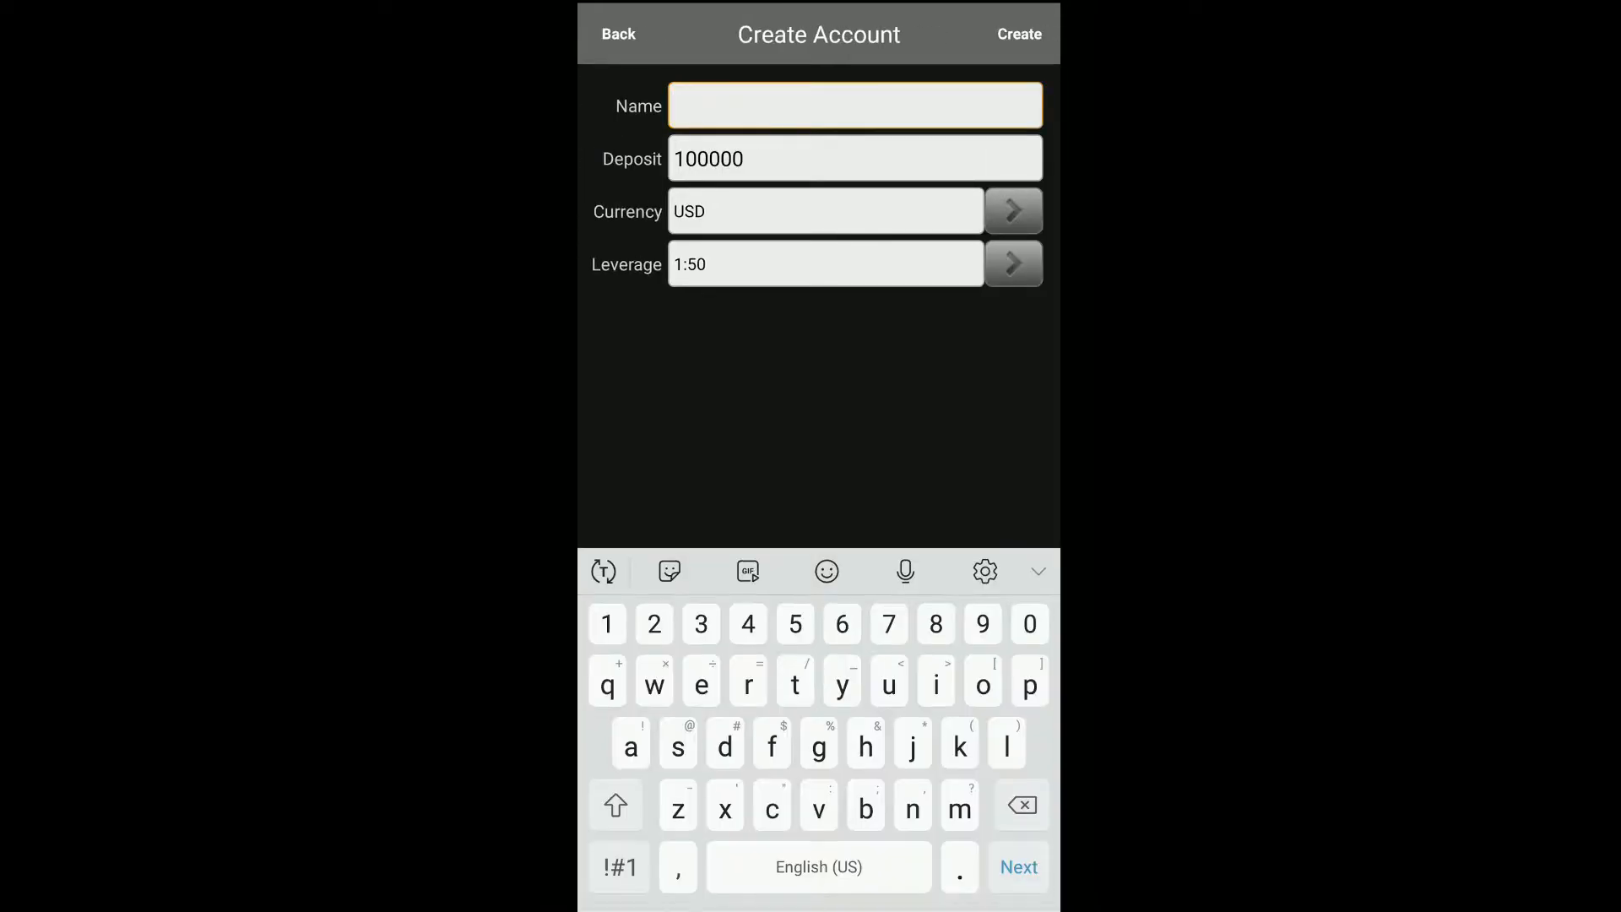
{"action": "left_click", "coordinate": [1013, 212]}
{"action": "left_click", "coordinate": [820, 104]}
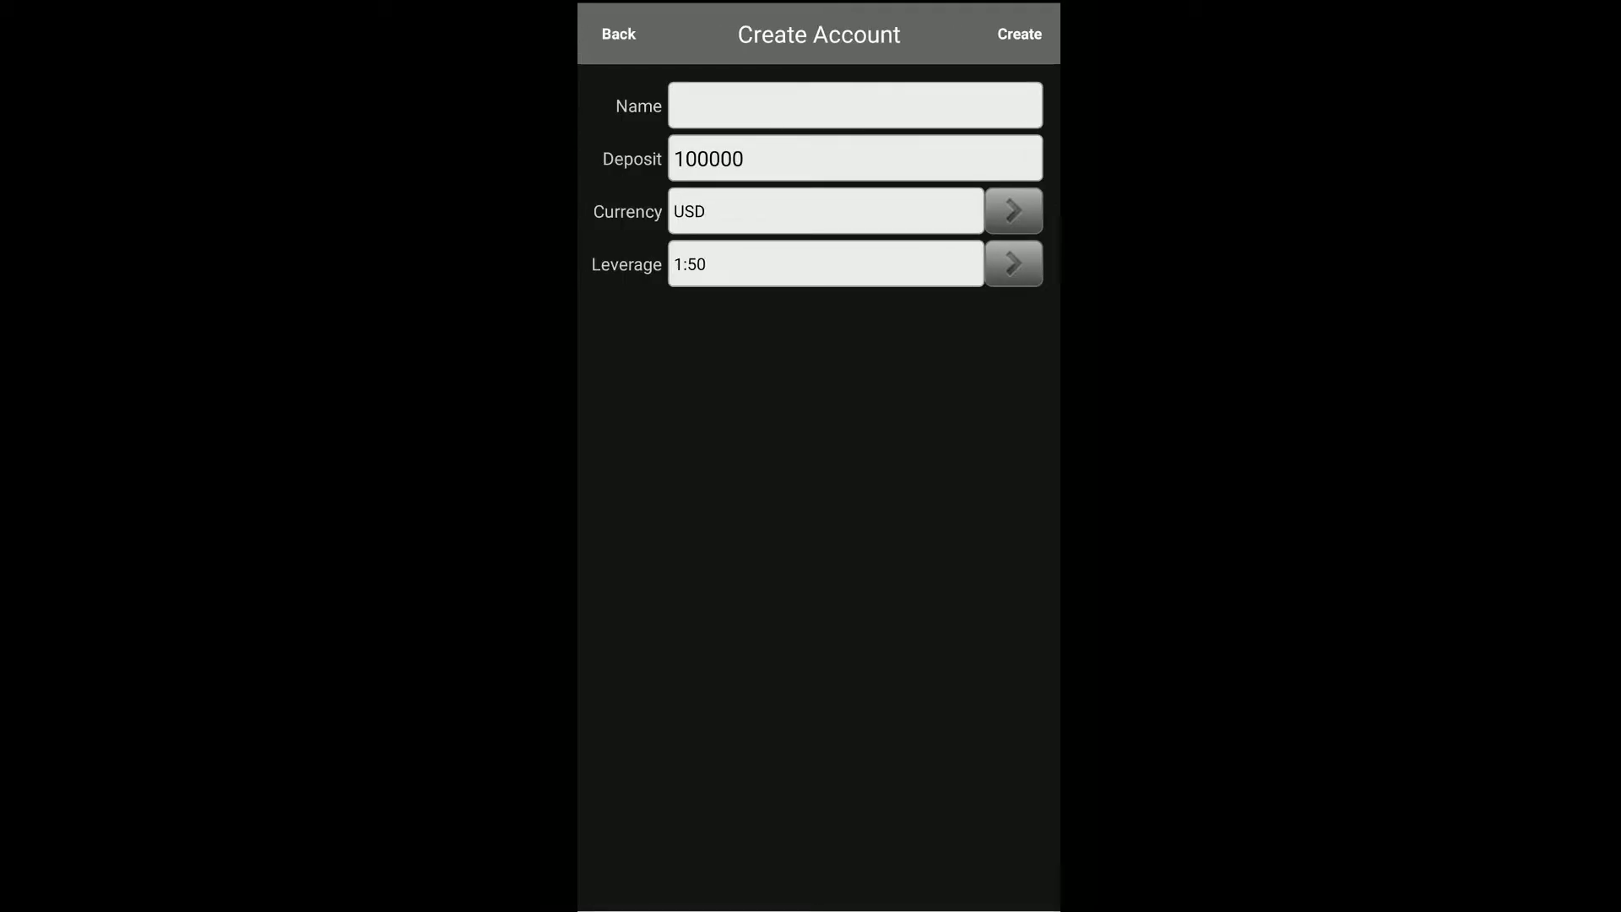
{"action": "left_click", "coordinate": [619, 34]}
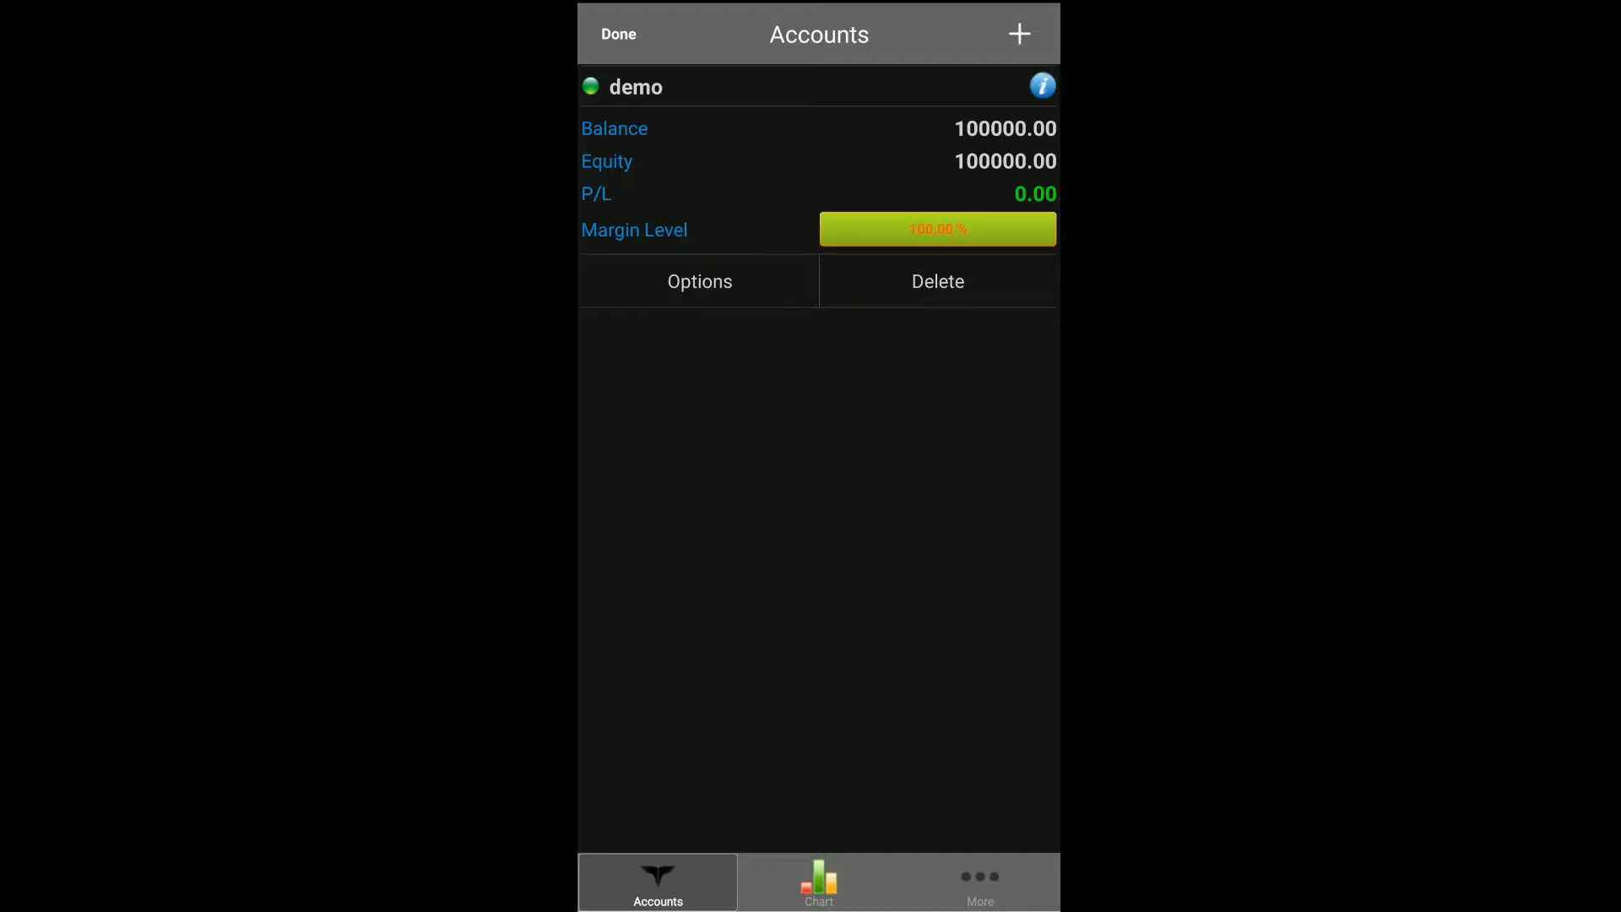
Show the hourly ACCOR candlestick chart from the bottom Chart tab
{"action": "left_click", "coordinate": [819, 883]}
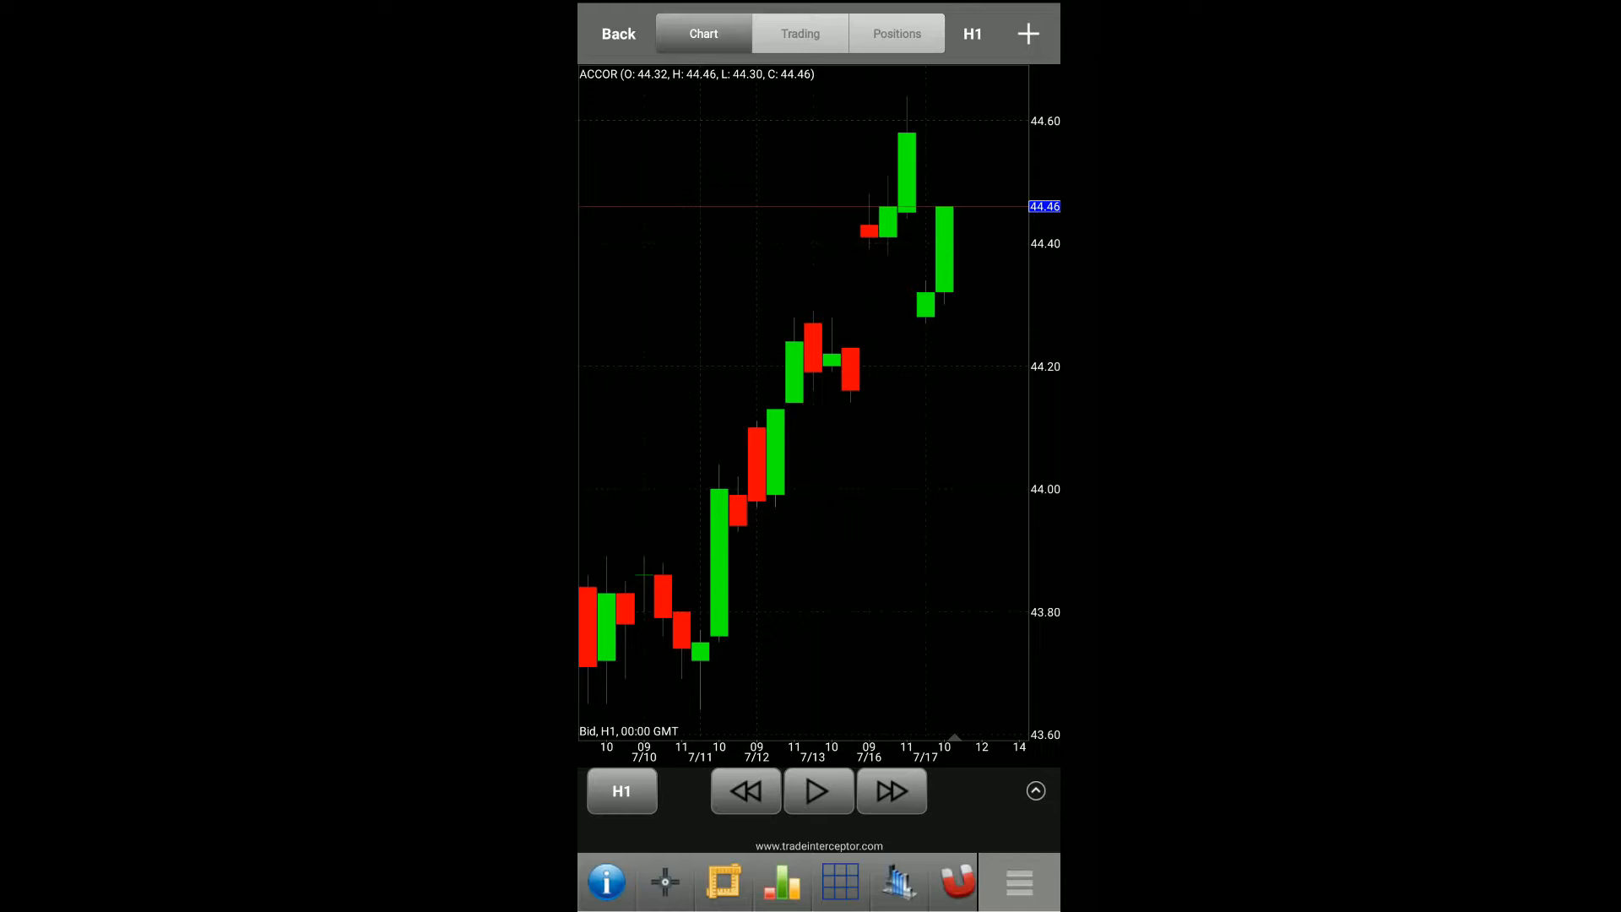
Browse the chart types and indicators list, then return to the ACCOR H1 chart
{"action": "left_click", "coordinate": [726, 882]}
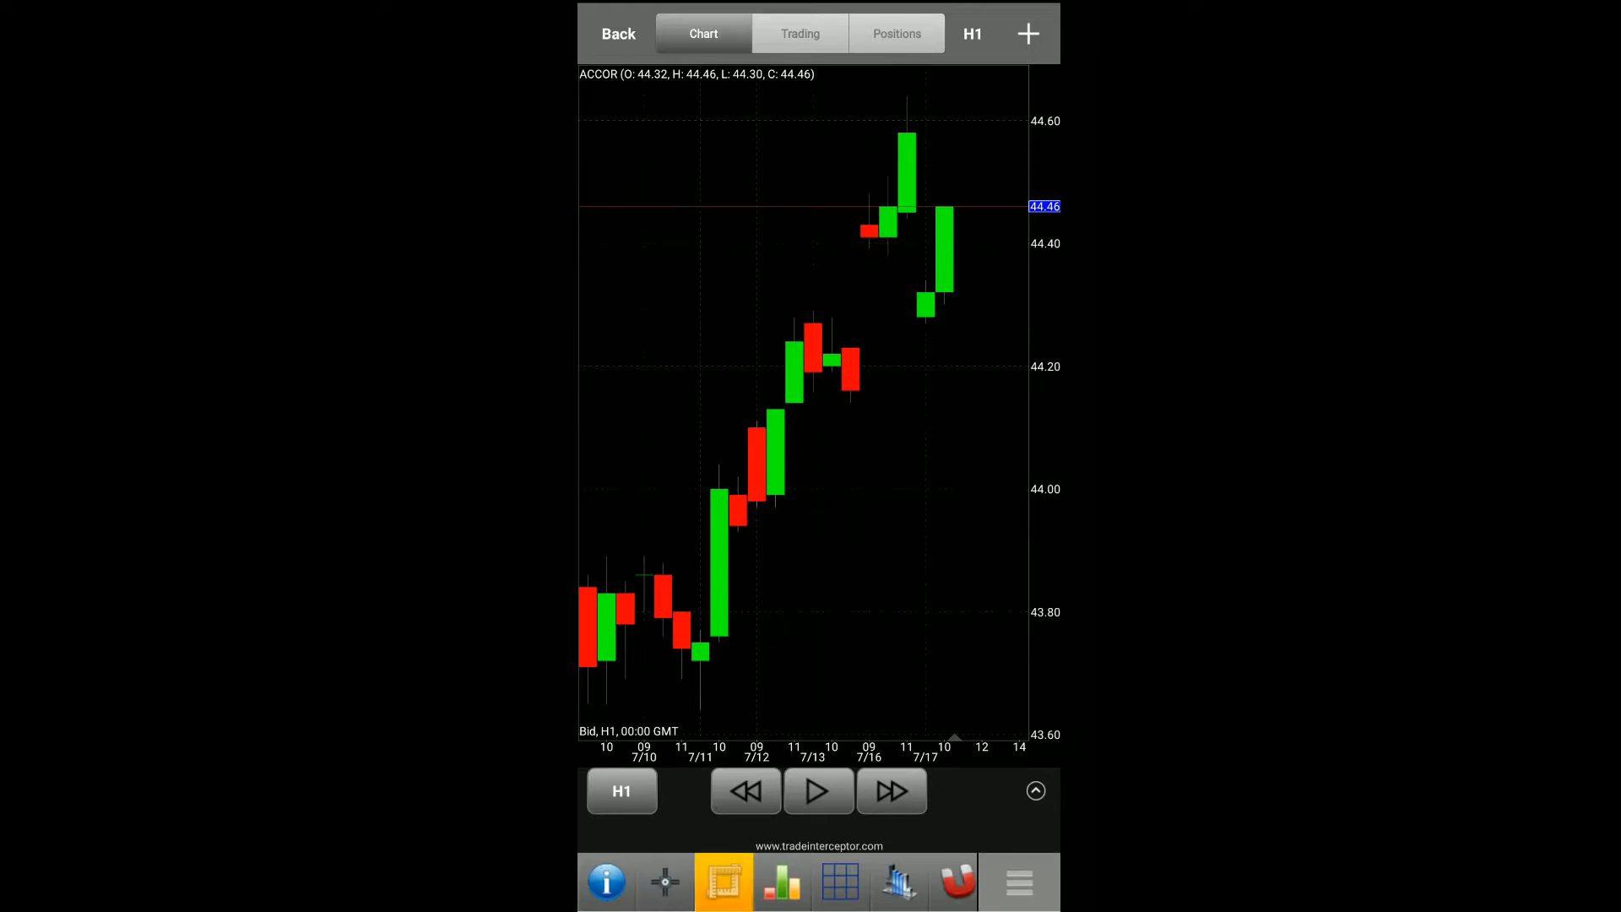
{"action": "left_click", "coordinate": [784, 882]}
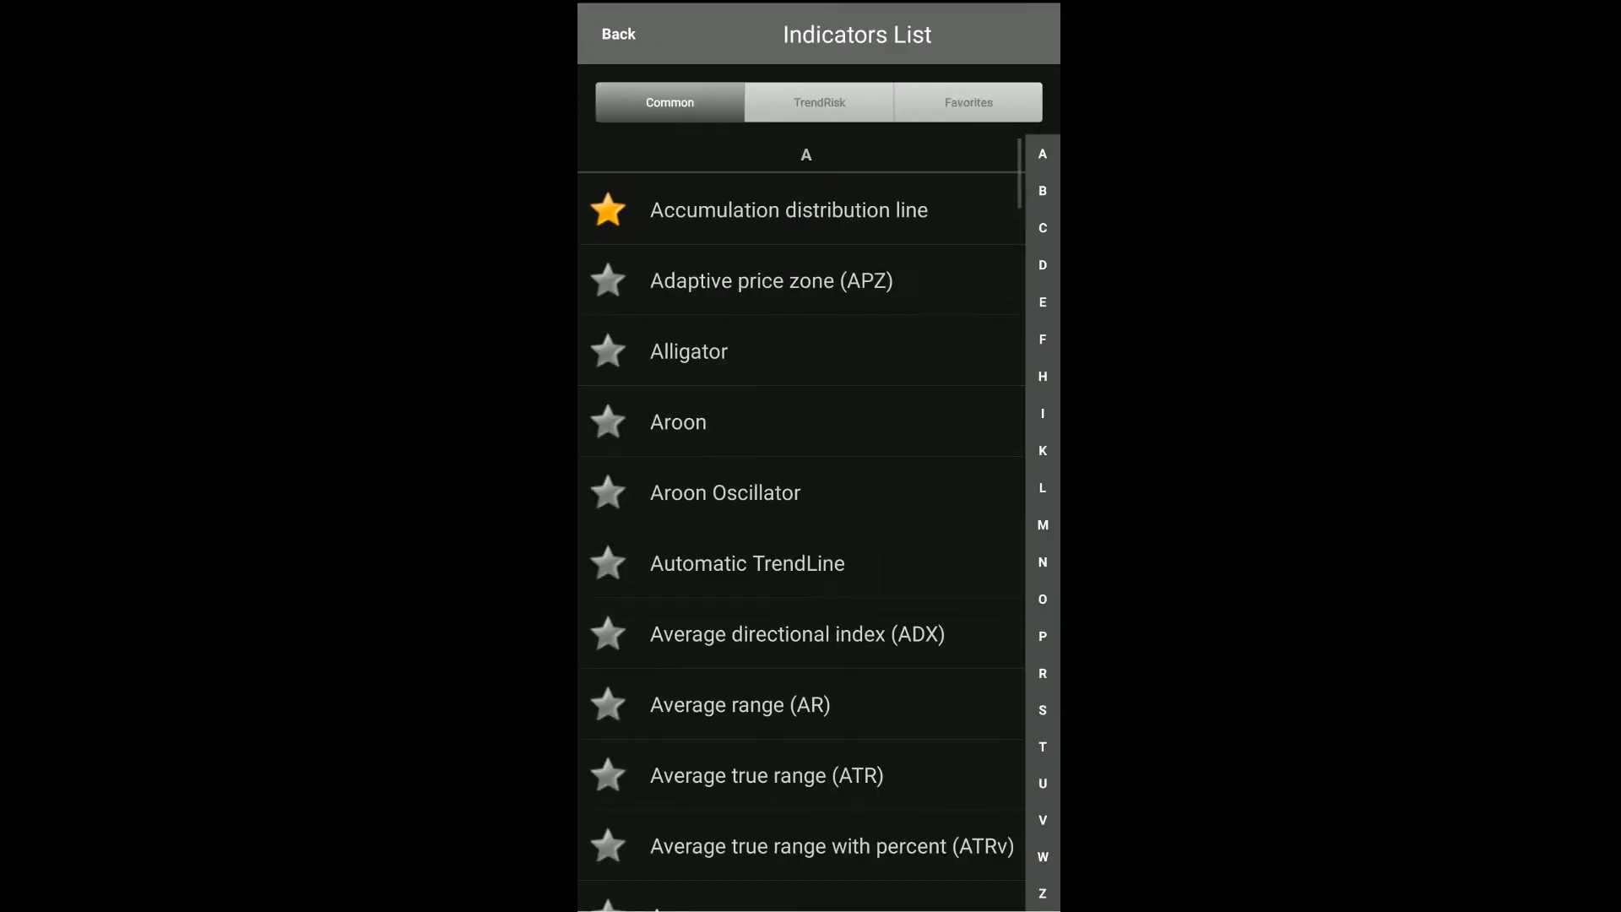
{"action": "scroll", "coordinate": [811, 507], "scroll_direction": "down", "scroll_amount": 1}
{"action": "scroll", "coordinate": [805, 507], "scroll_direction": "up", "scroll_amount": 1}
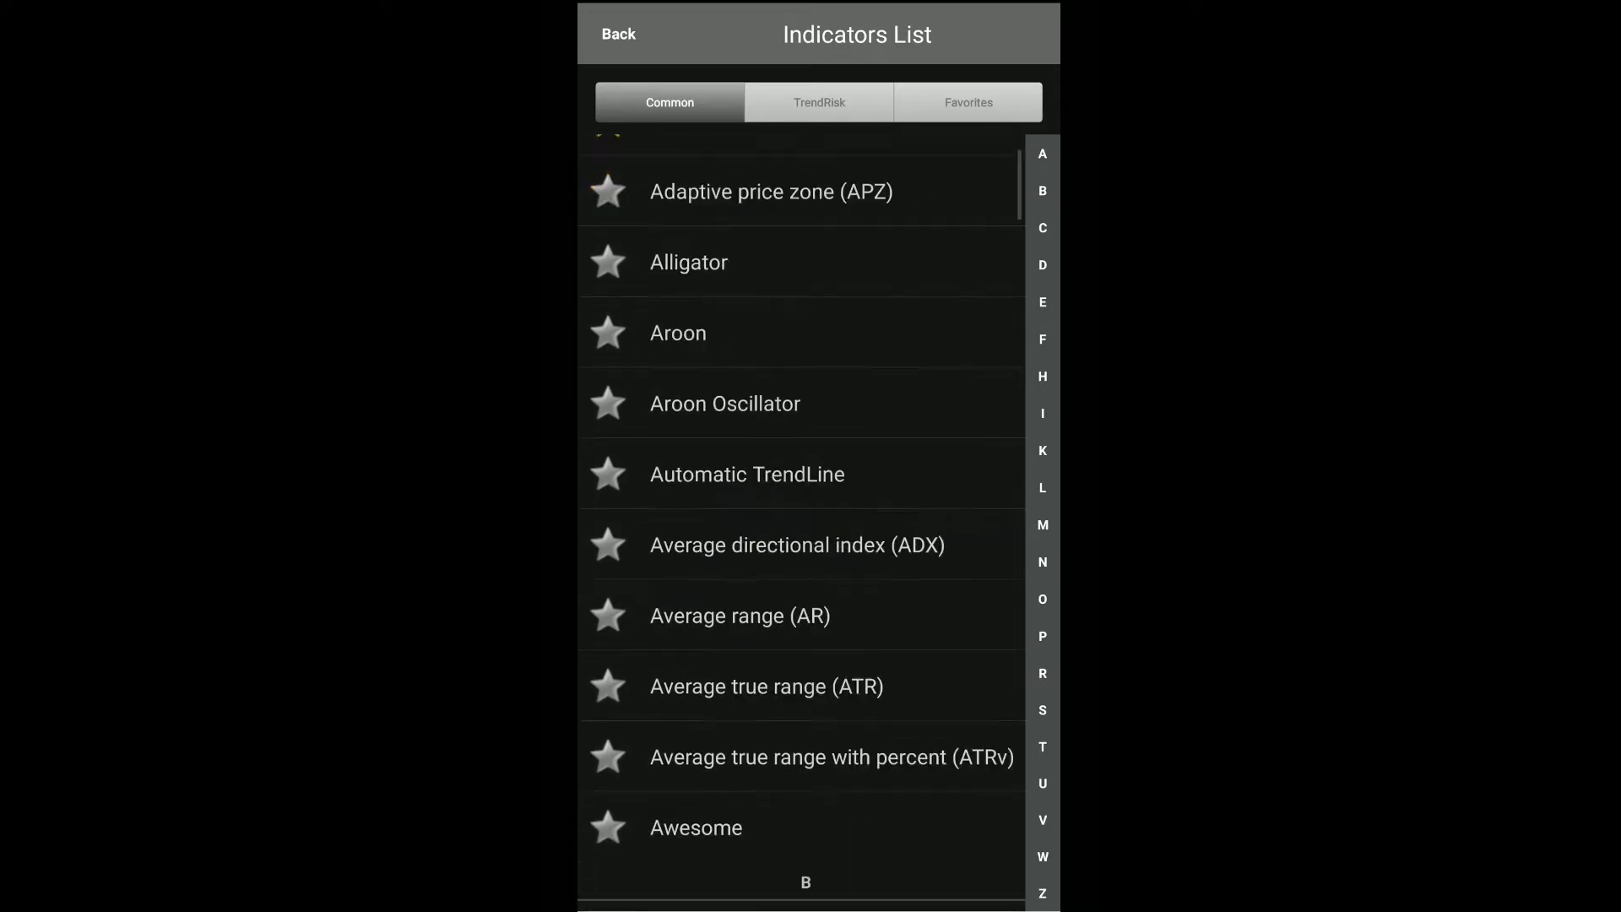
{"action": "scroll", "coordinate": [804, 508], "scroll_direction": "down", "scroll_amount": 4}
{"action": "scroll", "coordinate": [804, 506], "scroll_direction": "down", "scroll_amount": 2}
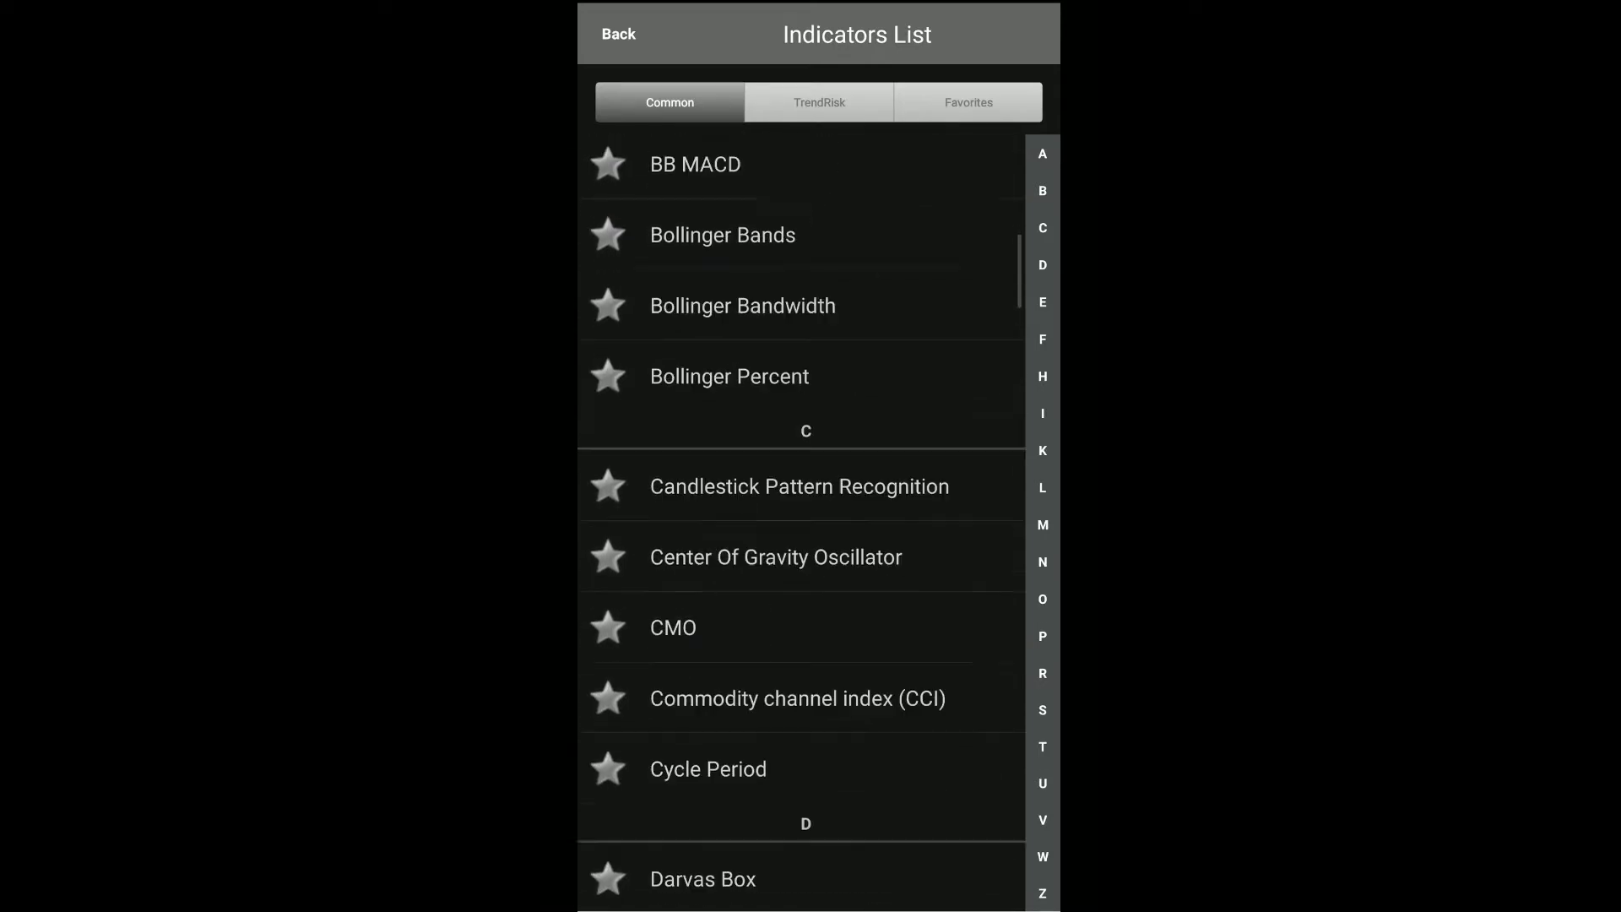
{"action": "left_click", "coordinate": [1042, 153]}
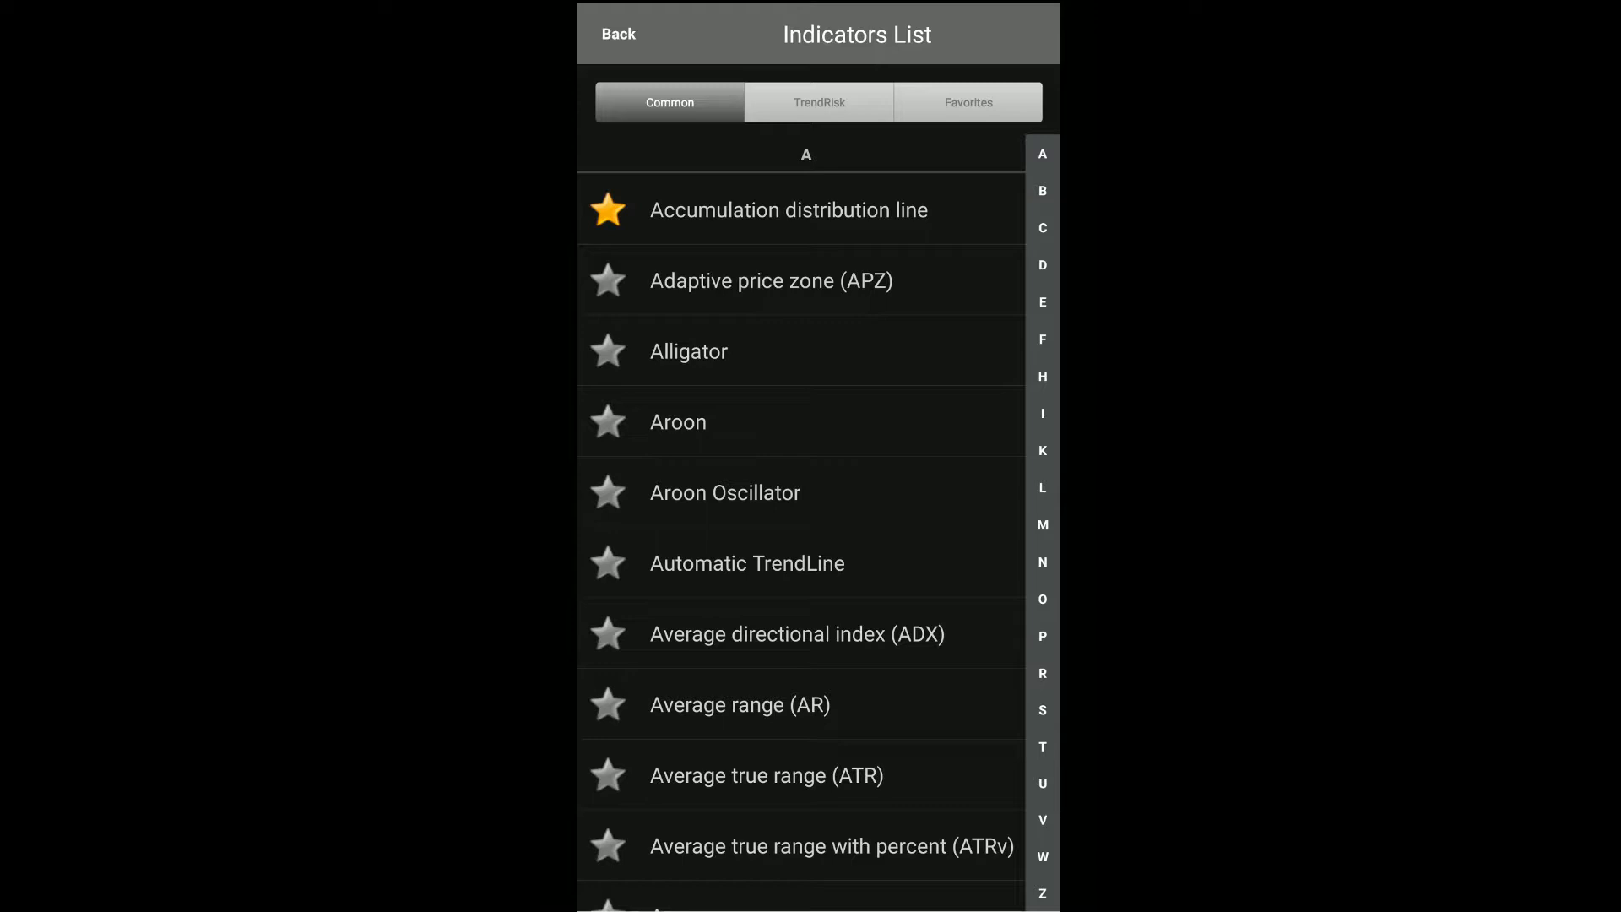
{"action": "left_click", "coordinate": [618, 34]}
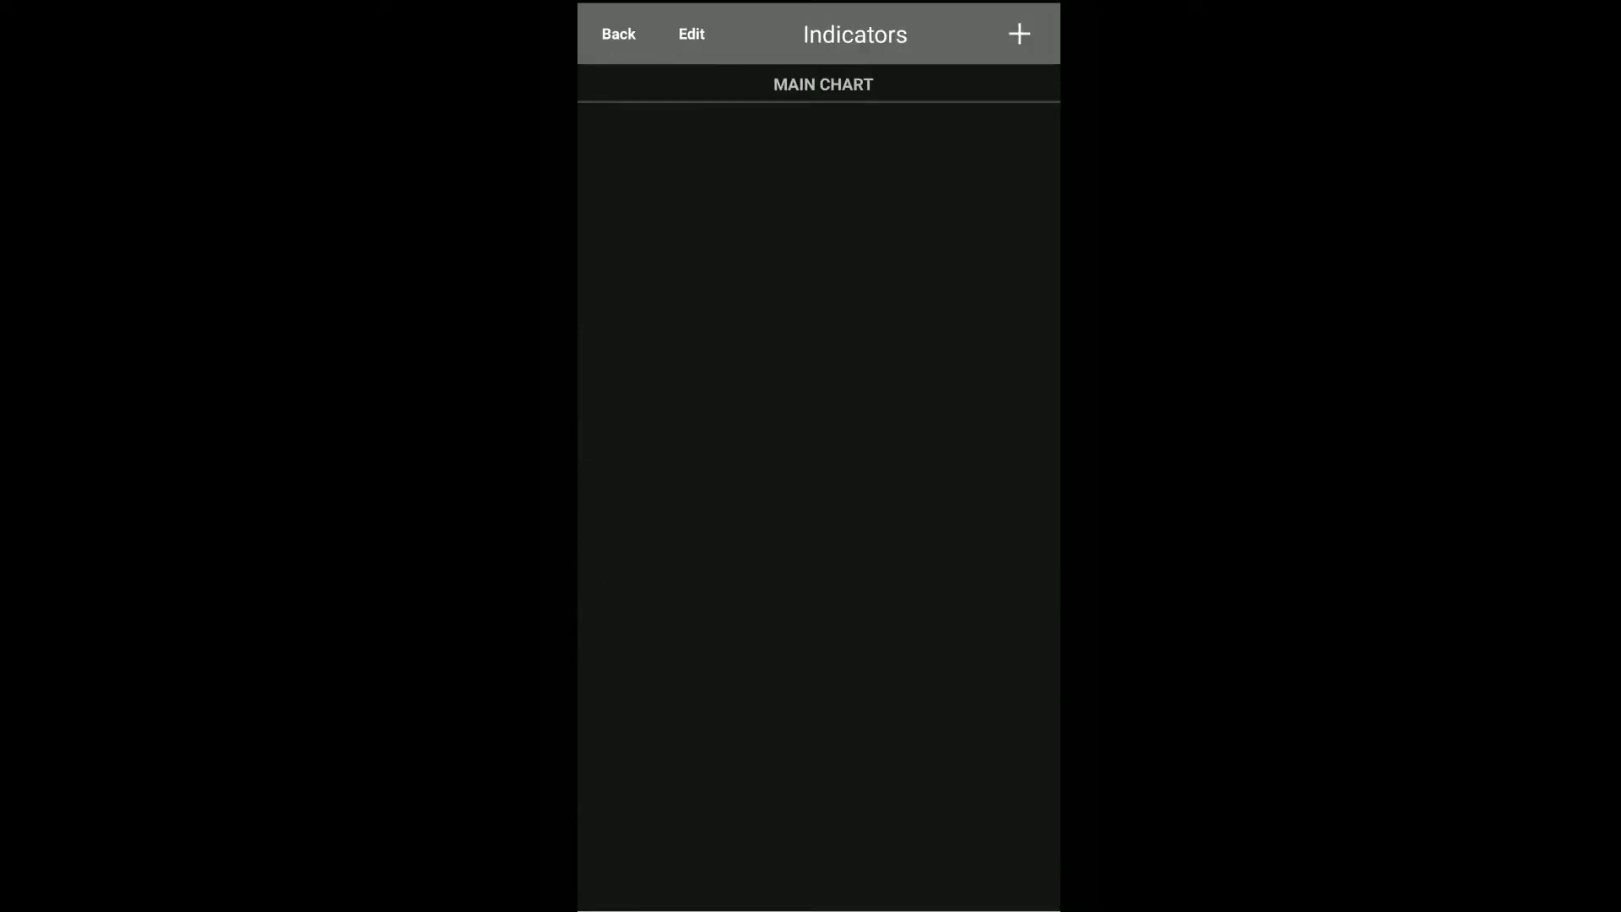
{"action": "left_click", "coordinate": [619, 33]}
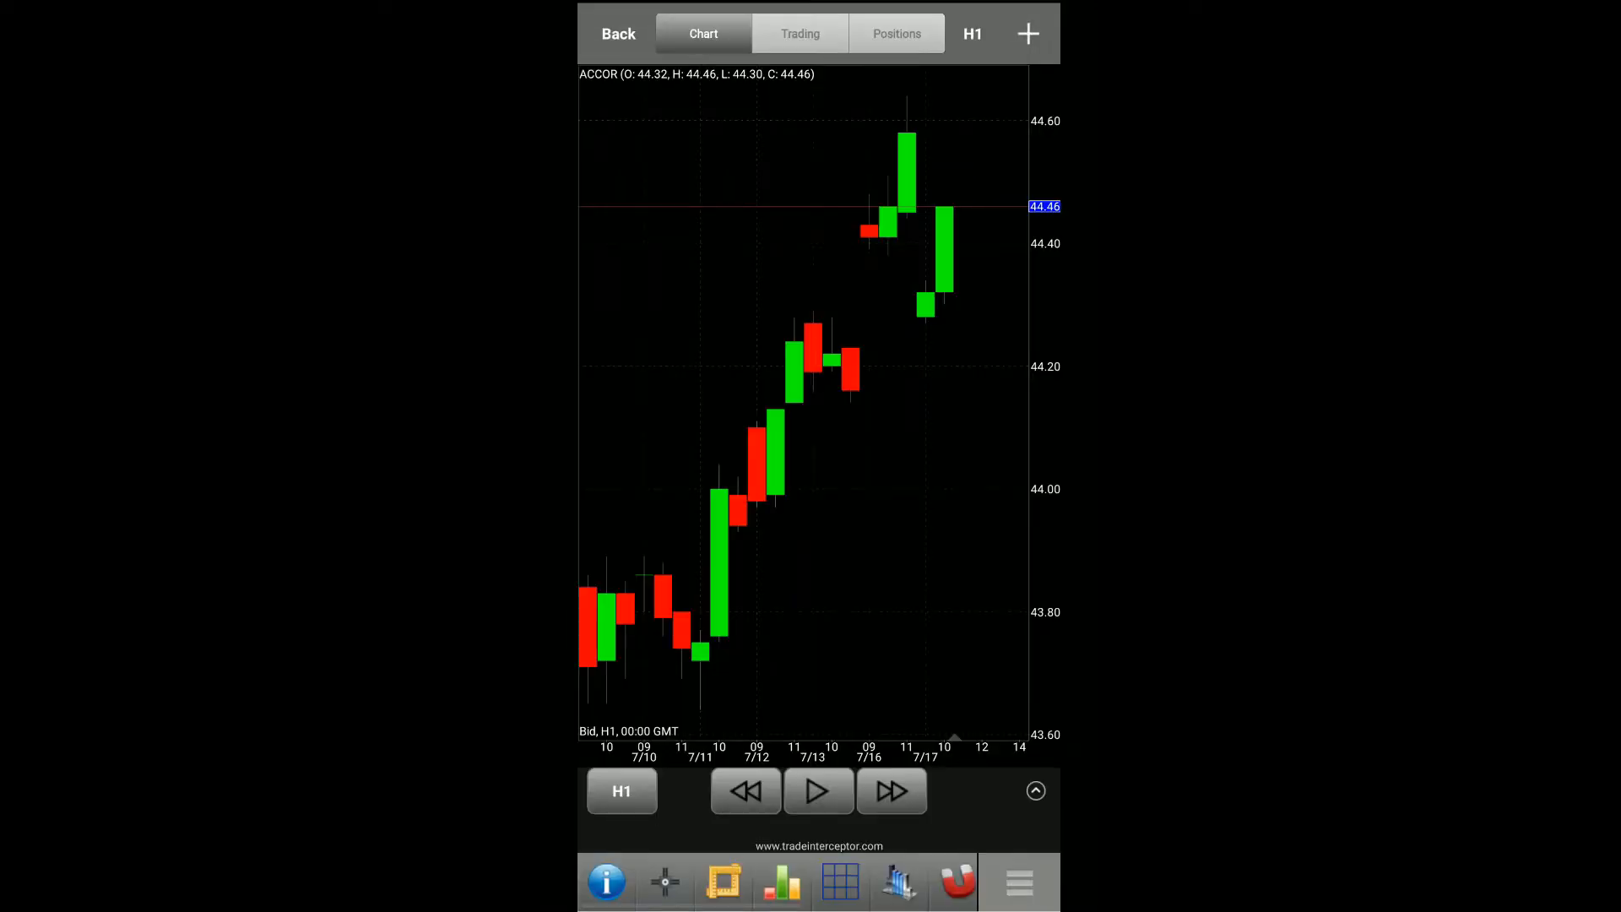
{"action": "scroll", "coordinate": [785, 881], "scroll_direction": "right", "scroll_amount": 3}
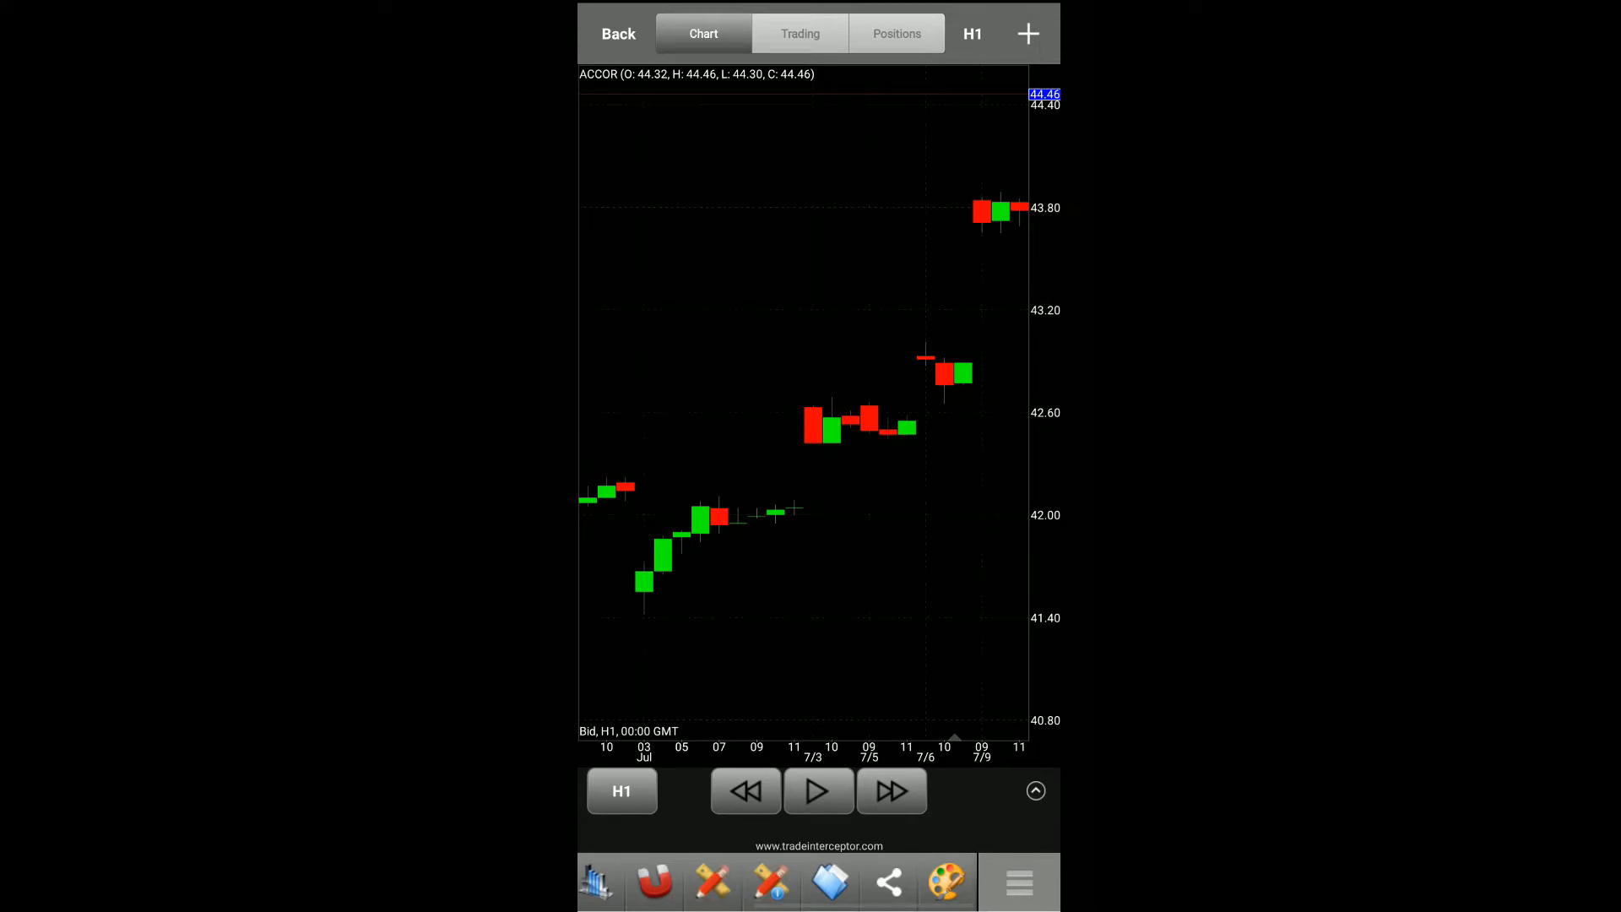
Check the saved Simulations list and the timeframe list, keeping H1 for ACCOR
{"action": "left_click", "coordinate": [1020, 880]}
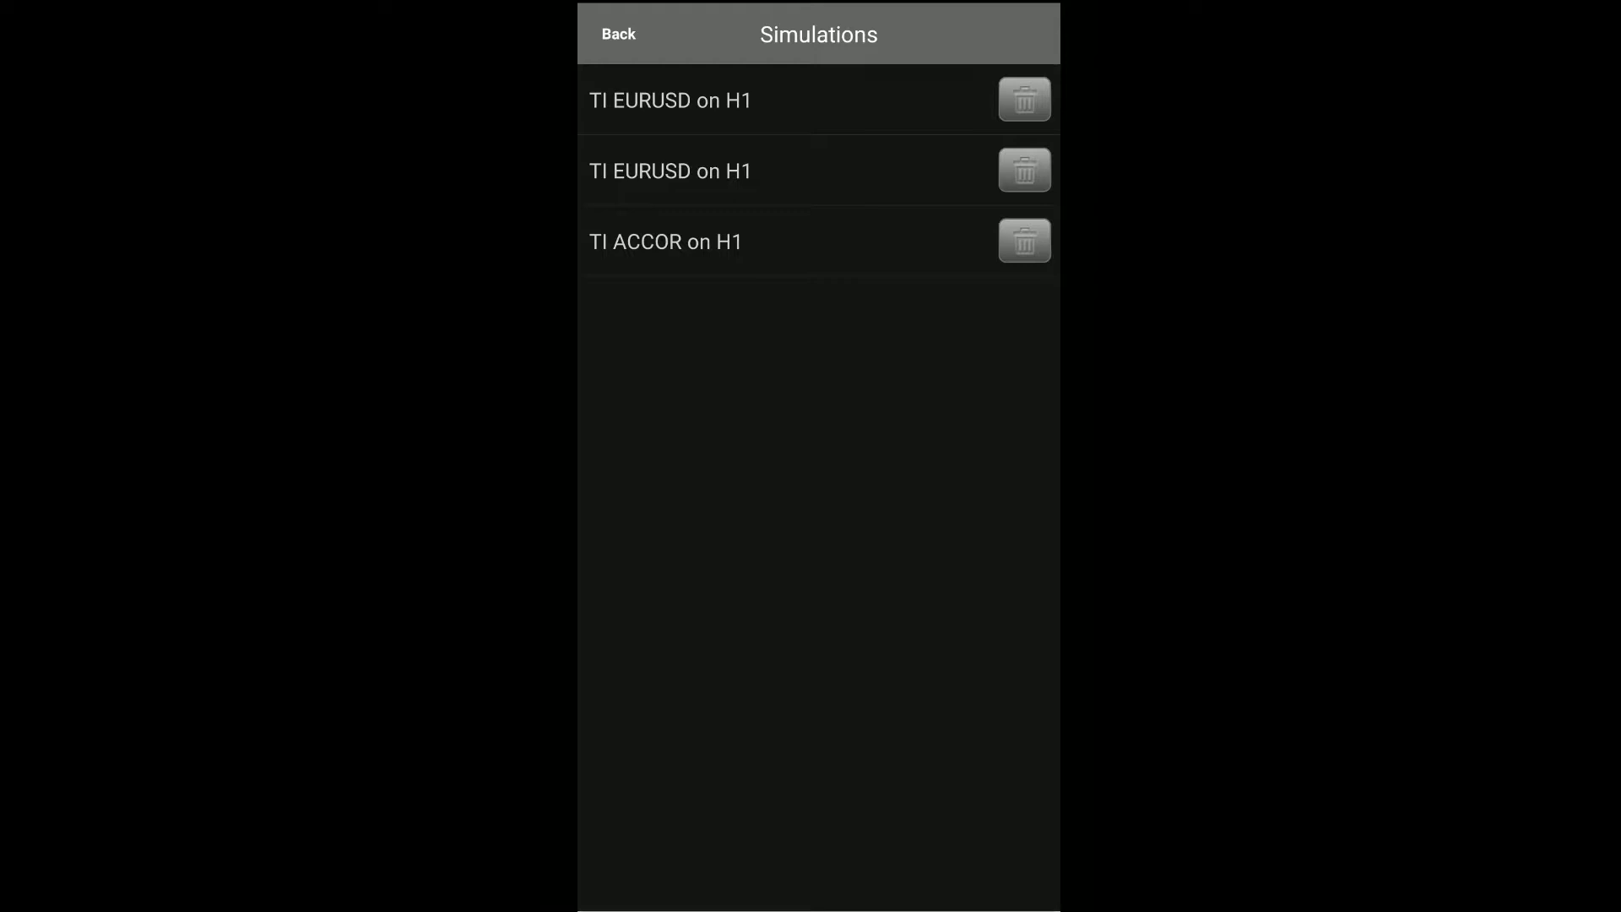
{"action": "left_click", "coordinate": [665, 243]}
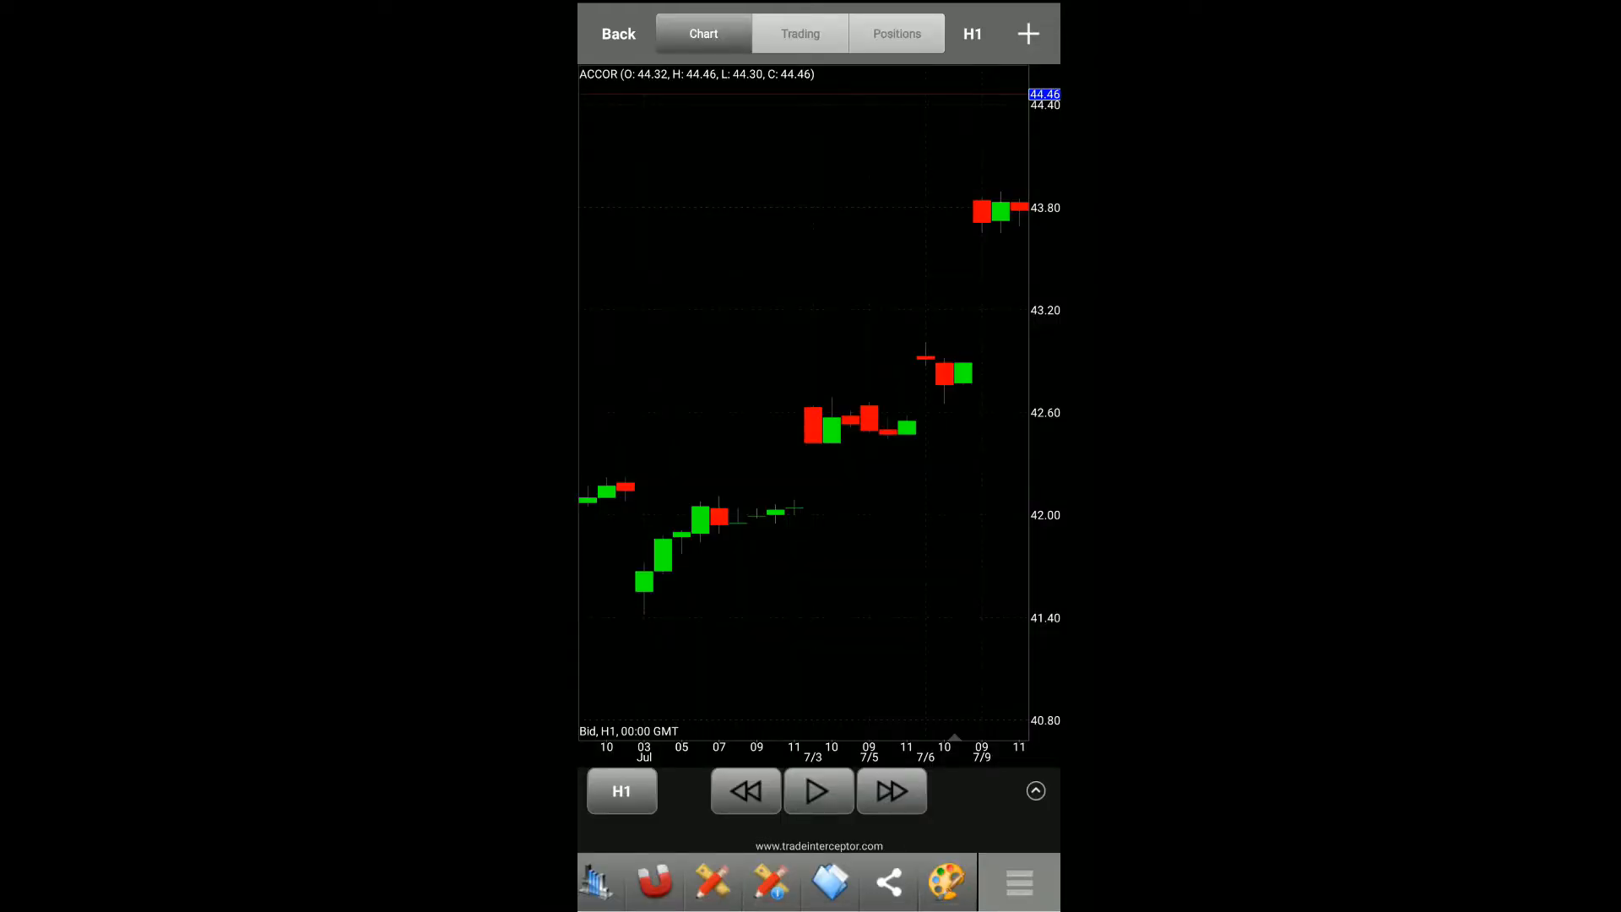
{"action": "left_click", "coordinate": [620, 790]}
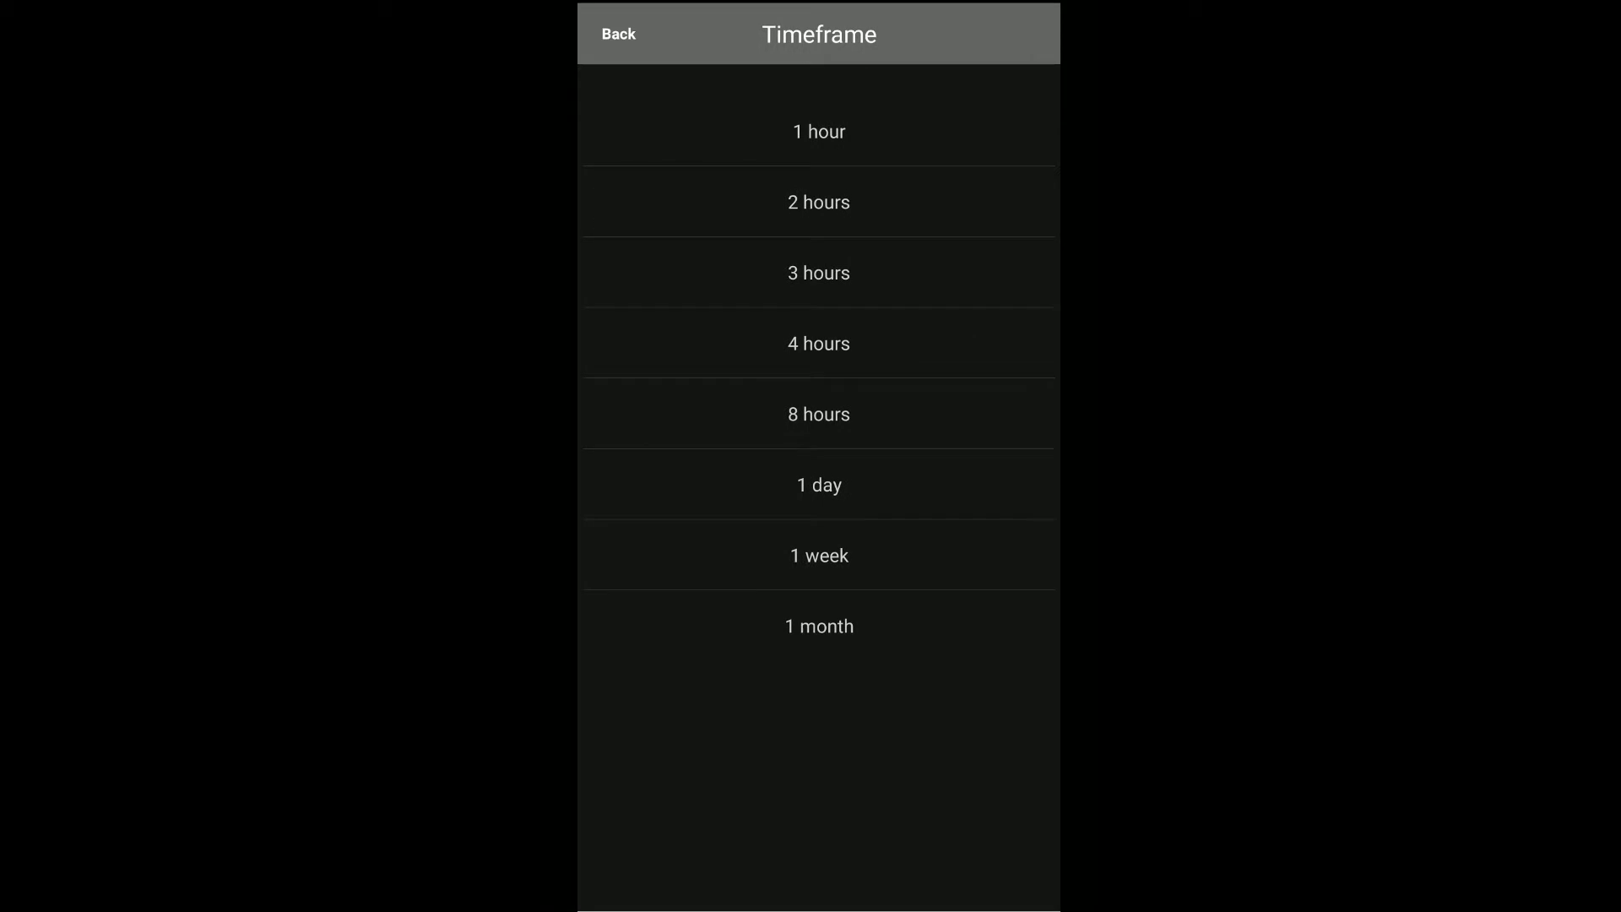
{"action": "left_click", "coordinate": [819, 131]}
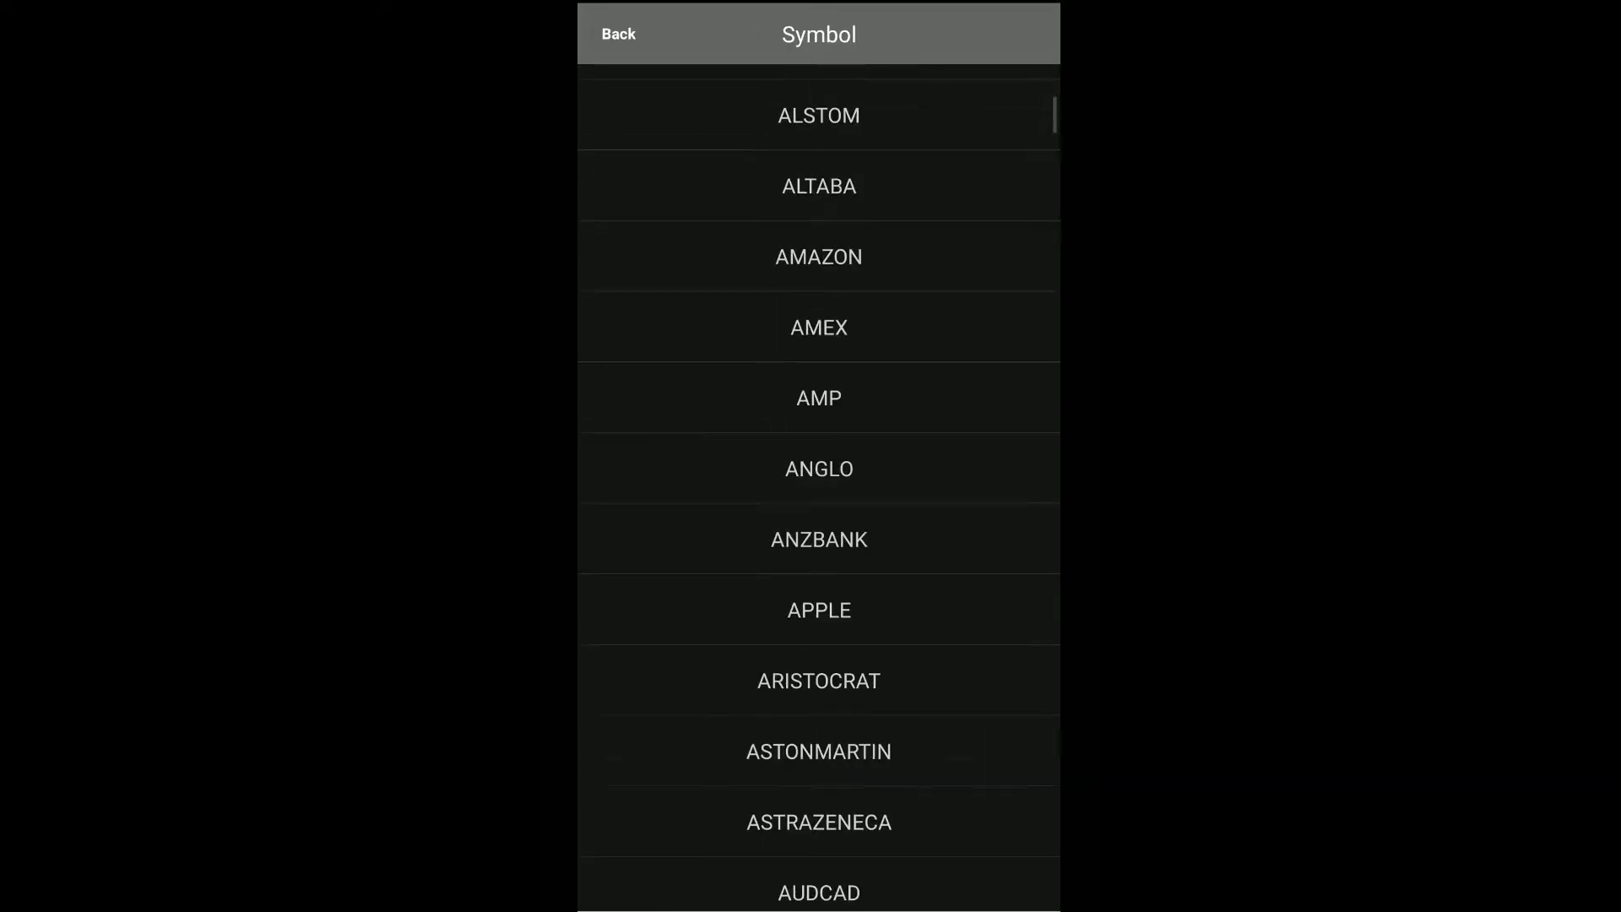
{"action": "scroll", "coordinate": [818, 507], "scroll_direction": "down", "scroll_amount": 3}
{"action": "scroll", "coordinate": [819, 507], "scroll_direction": "down", "scroll_amount": 3}
{"action": "scroll", "coordinate": [818, 506], "scroll_direction": "down", "scroll_amount": 3}
{"action": "scroll", "coordinate": [818, 506], "scroll_direction": "down", "scroll_amount": 3}
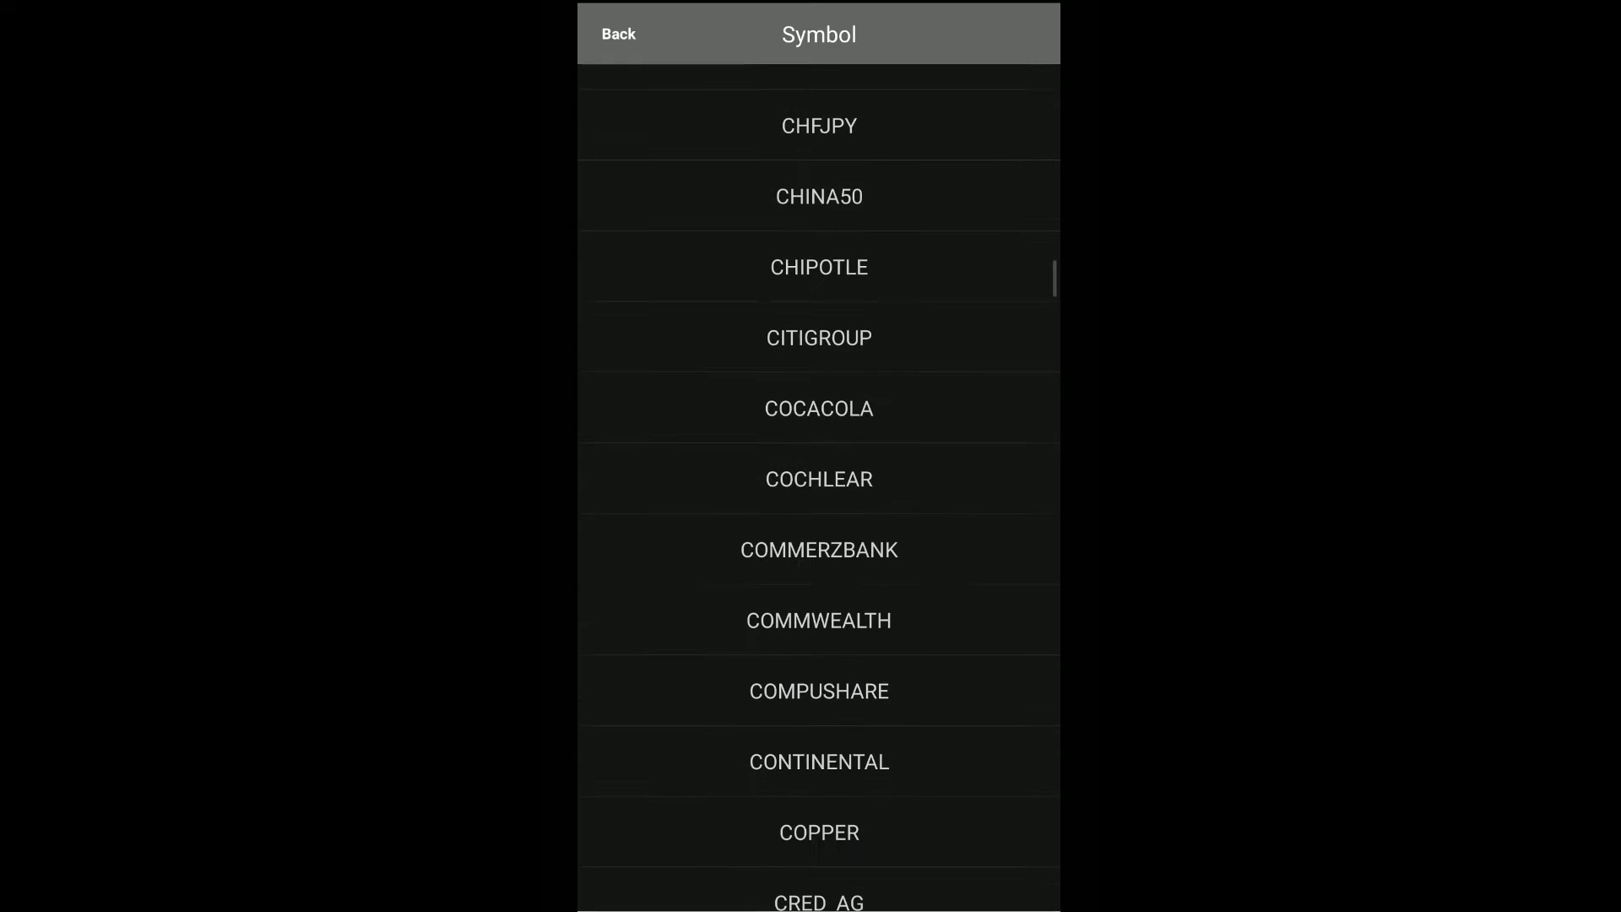
{"action": "scroll", "coordinate": [818, 506], "scroll_direction": "down", "scroll_amount": 3}
{"action": "scroll", "coordinate": [819, 506], "scroll_direction": "down", "scroll_amount": 2}
{"action": "scroll", "coordinate": [818, 506], "scroll_direction": "down", "scroll_amount": 1}
{"action": "scroll", "coordinate": [818, 506], "scroll_direction": "down", "scroll_amount": 1}
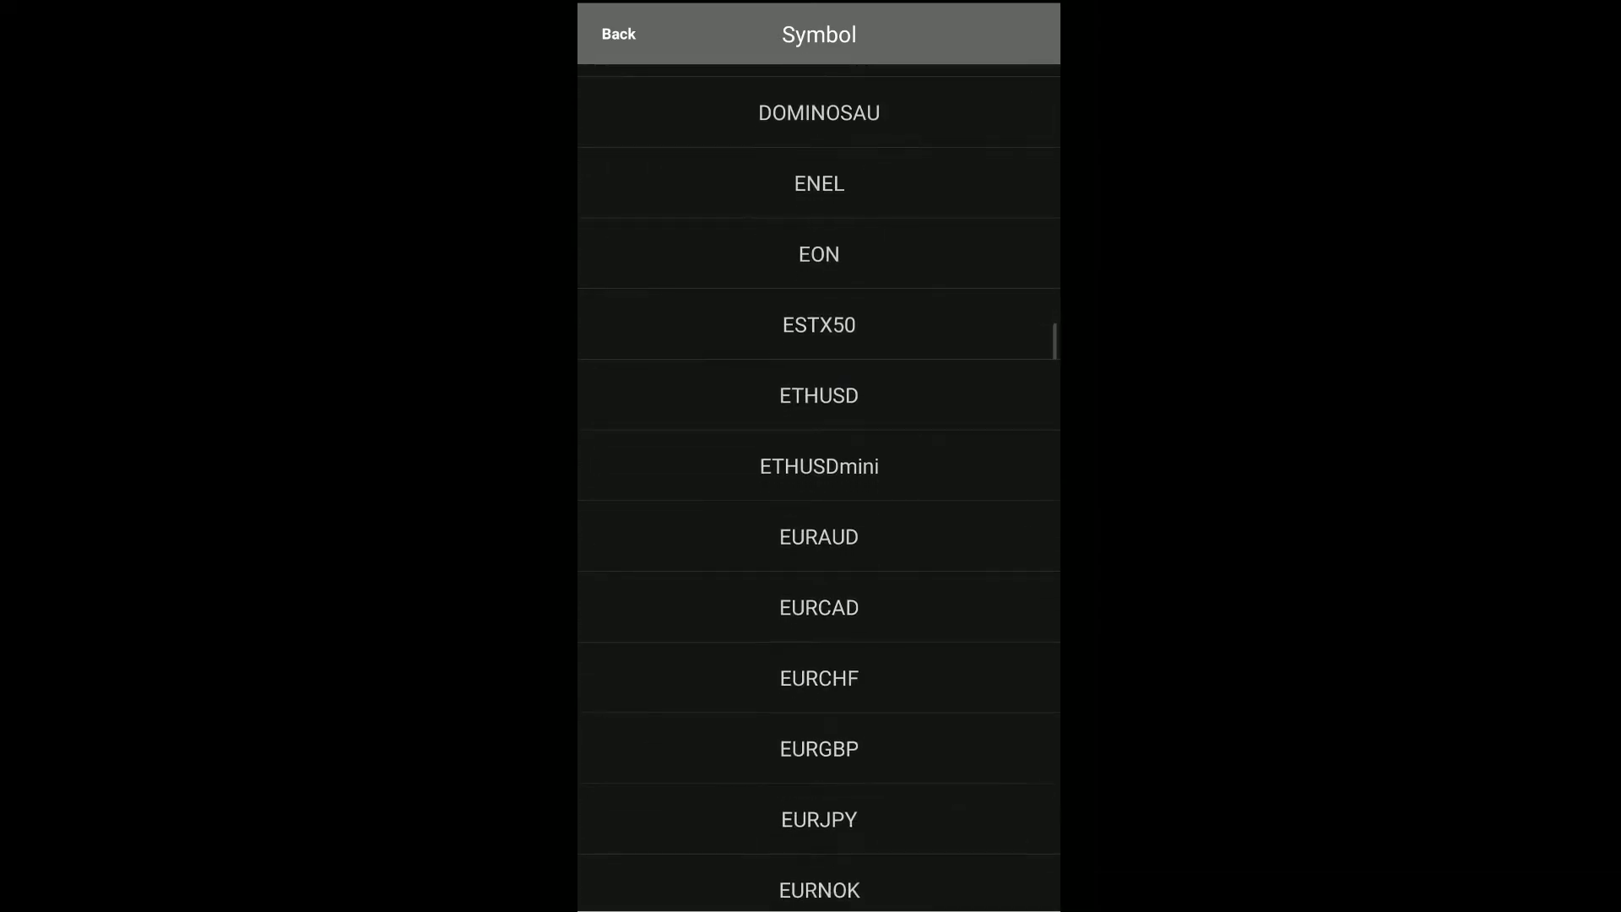
{"action": "scroll", "coordinate": [818, 506], "scroll_direction": "down", "scroll_amount": 2}
{"action": "scroll", "coordinate": [818, 506], "scroll_direction": "down", "scroll_amount": 2}
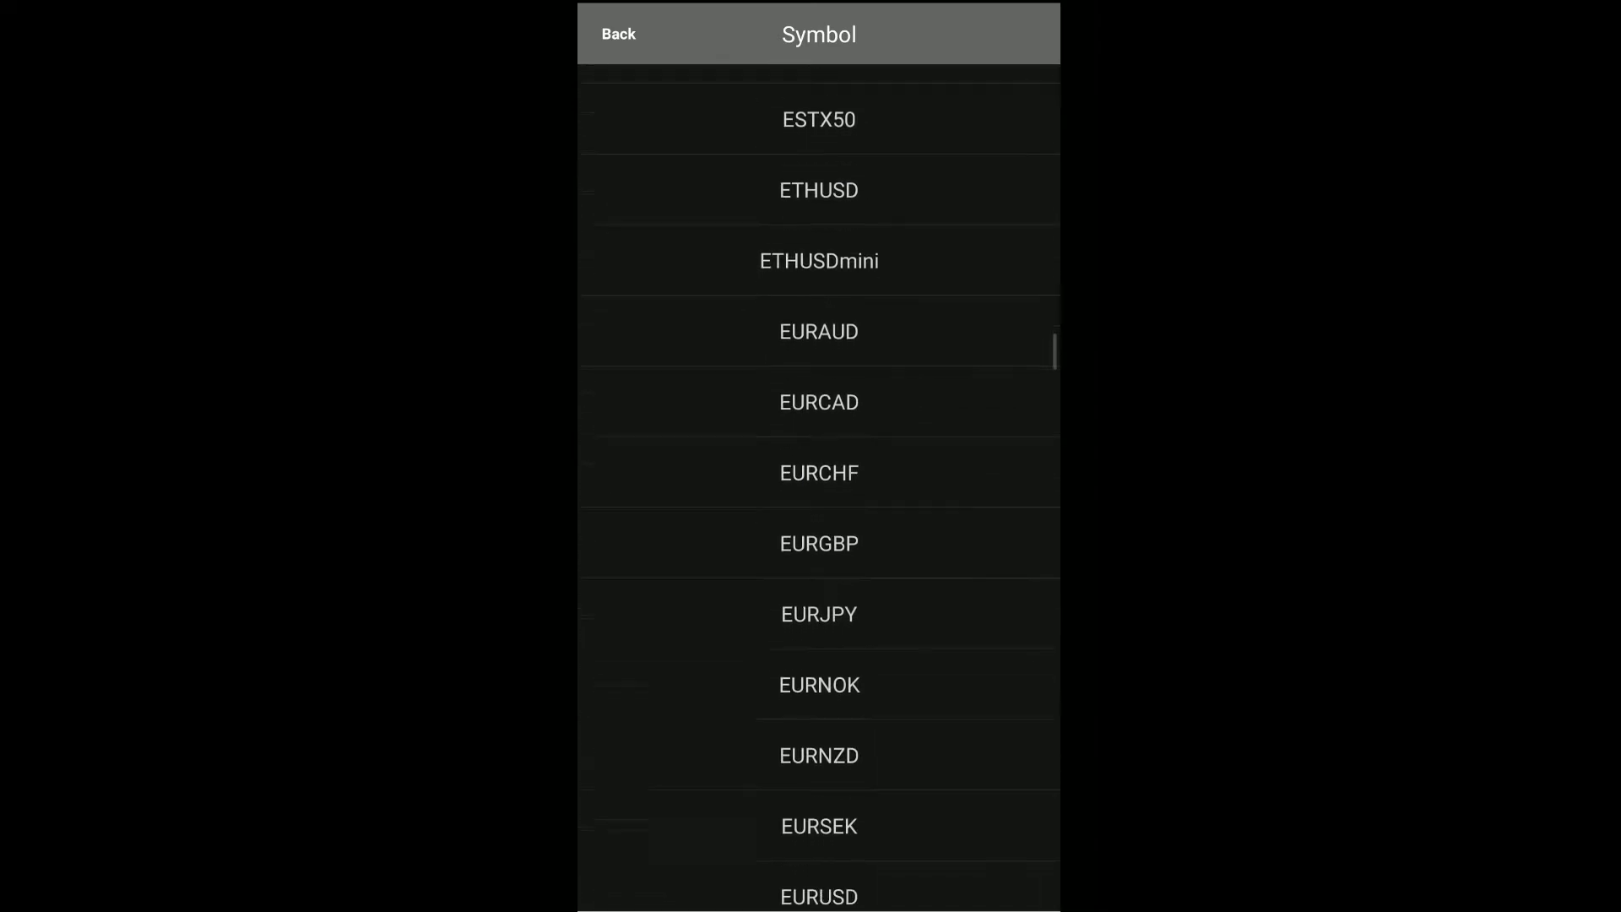
{"action": "scroll", "coordinate": [819, 506], "scroll_direction": "down", "scroll_amount": 2}
{"action": "scroll", "coordinate": [819, 506], "scroll_direction": "down", "scroll_amount": 2}
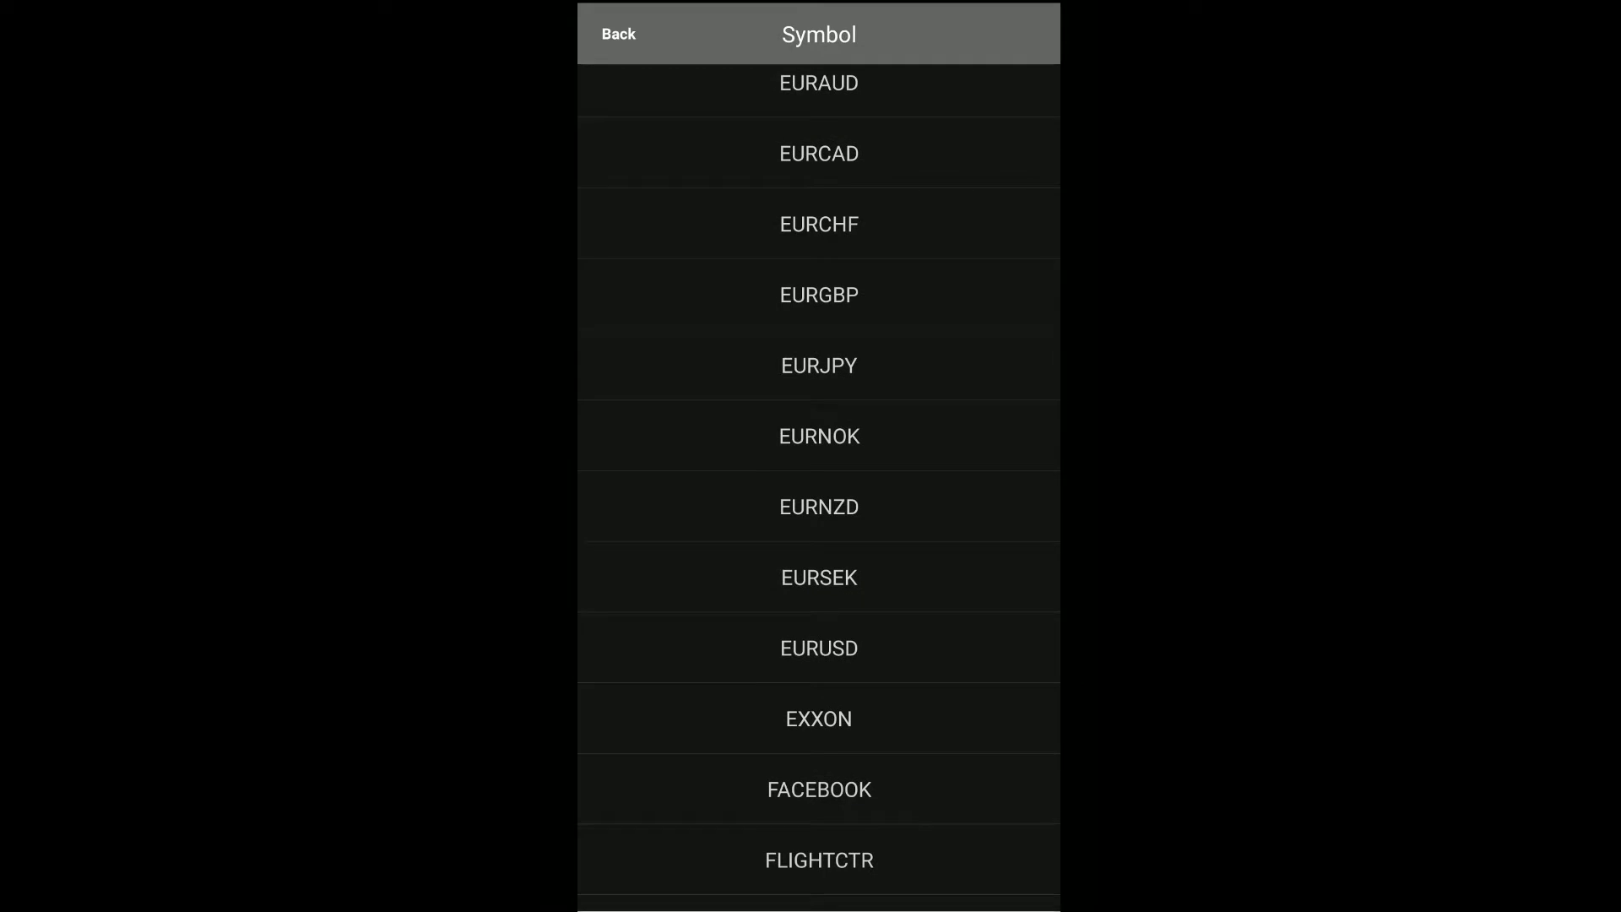
Choose EURUSD, keep Bid price, H1 timeframe and TI feed, with trade date Jun 01, 2018
{"action": "left_click", "coordinate": [819, 650]}
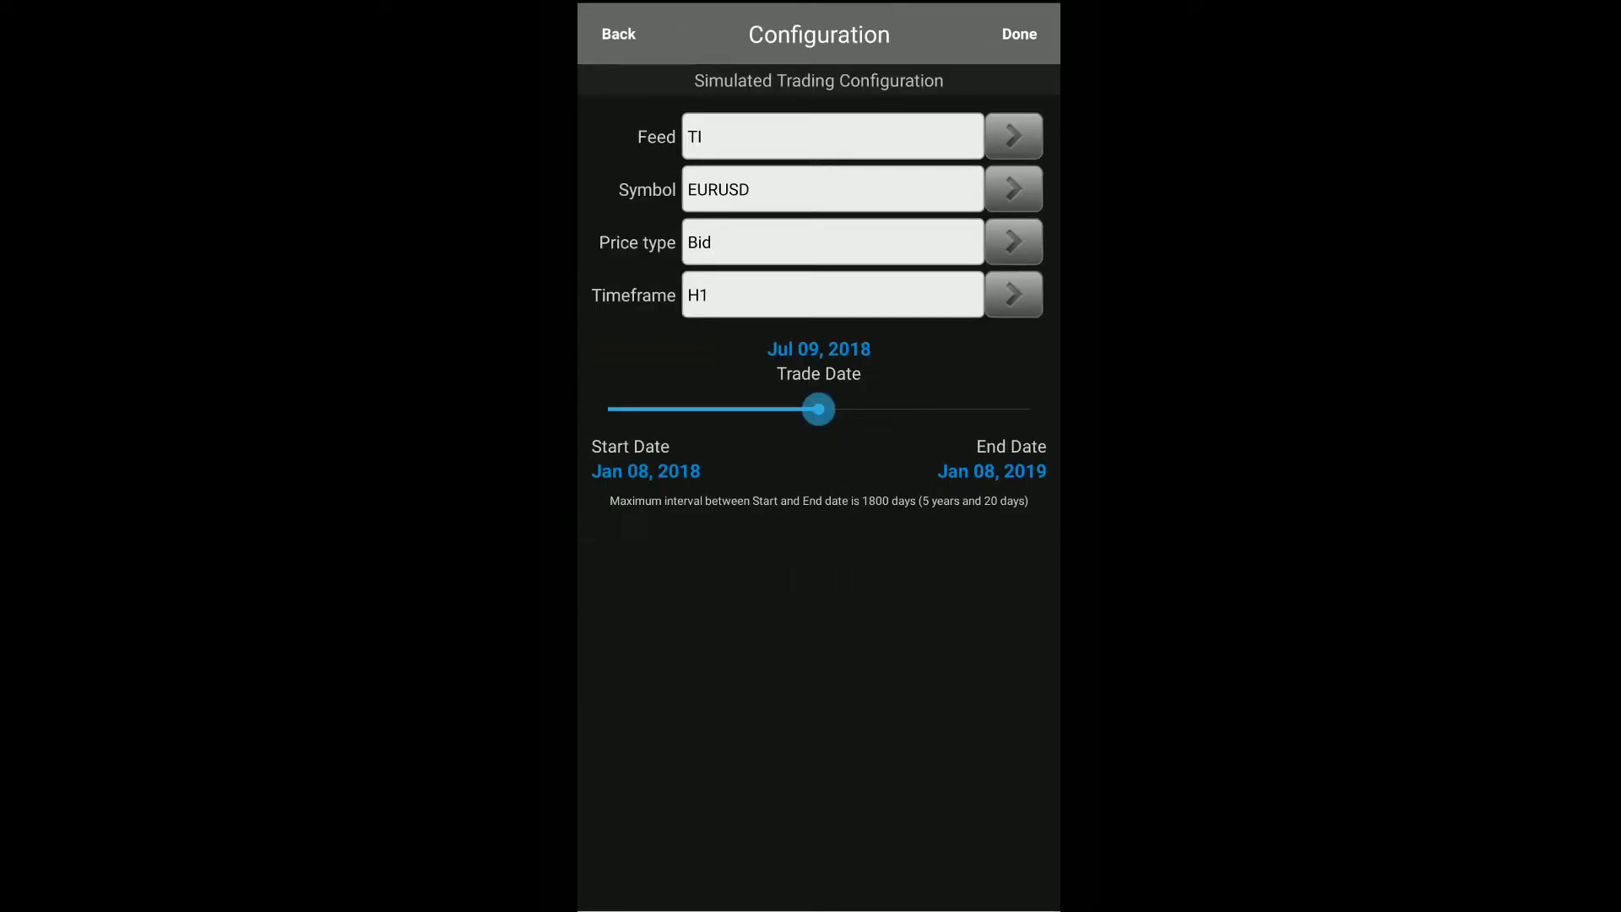
{"action": "left_click", "coordinate": [1013, 243]}
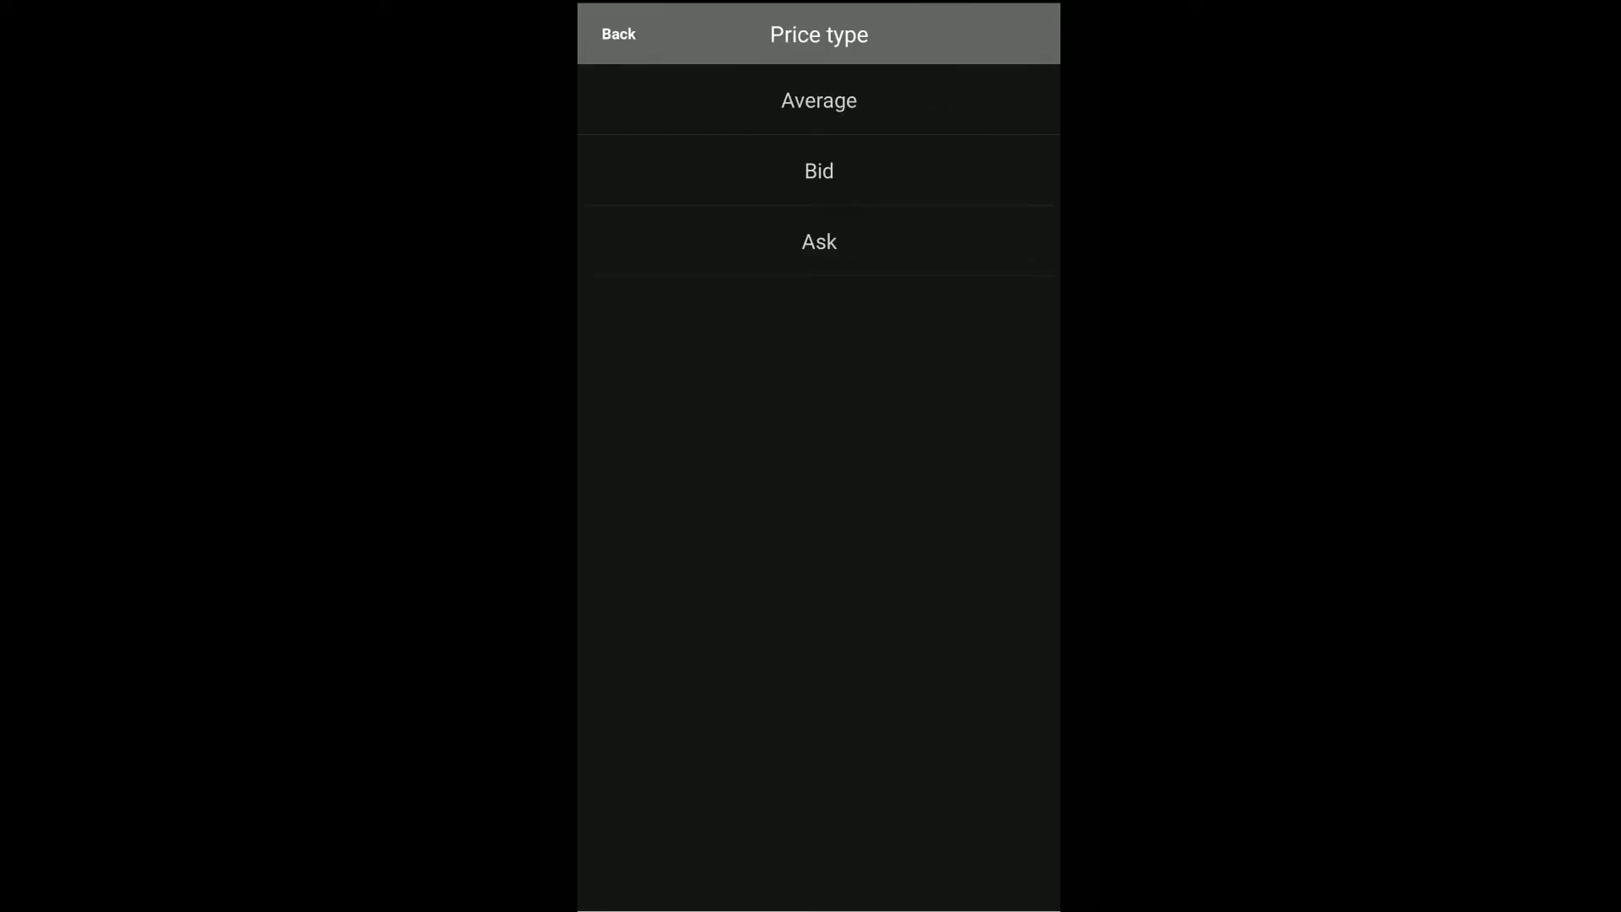
{"action": "left_click", "coordinate": [619, 33]}
{"action": "left_click", "coordinate": [1014, 295]}
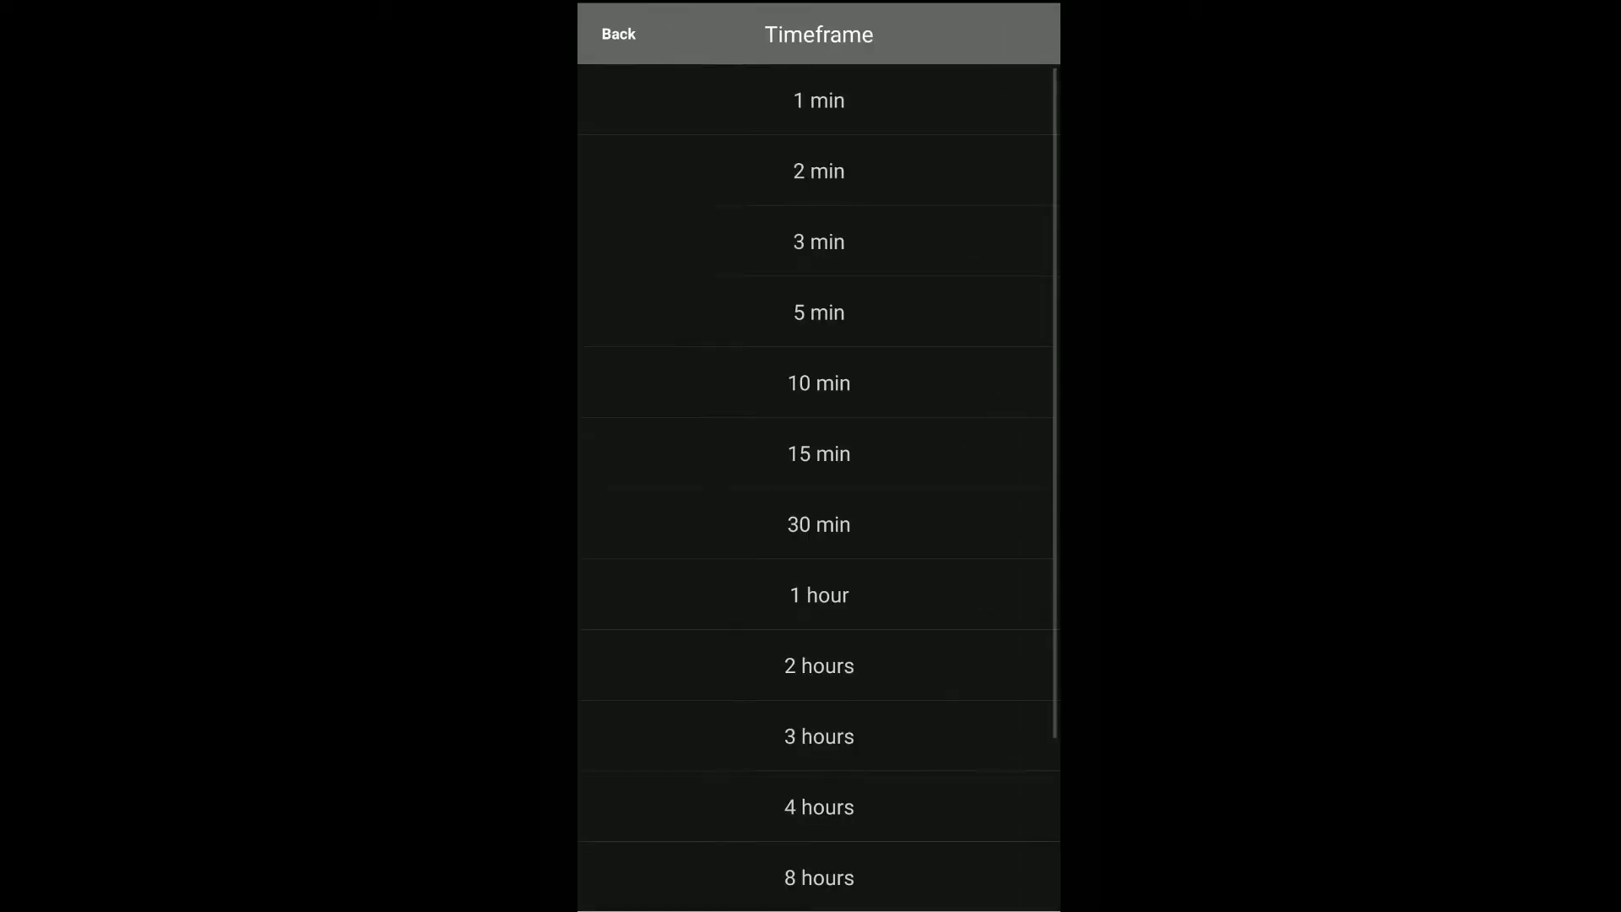
{"action": "left_click", "coordinate": [618, 33]}
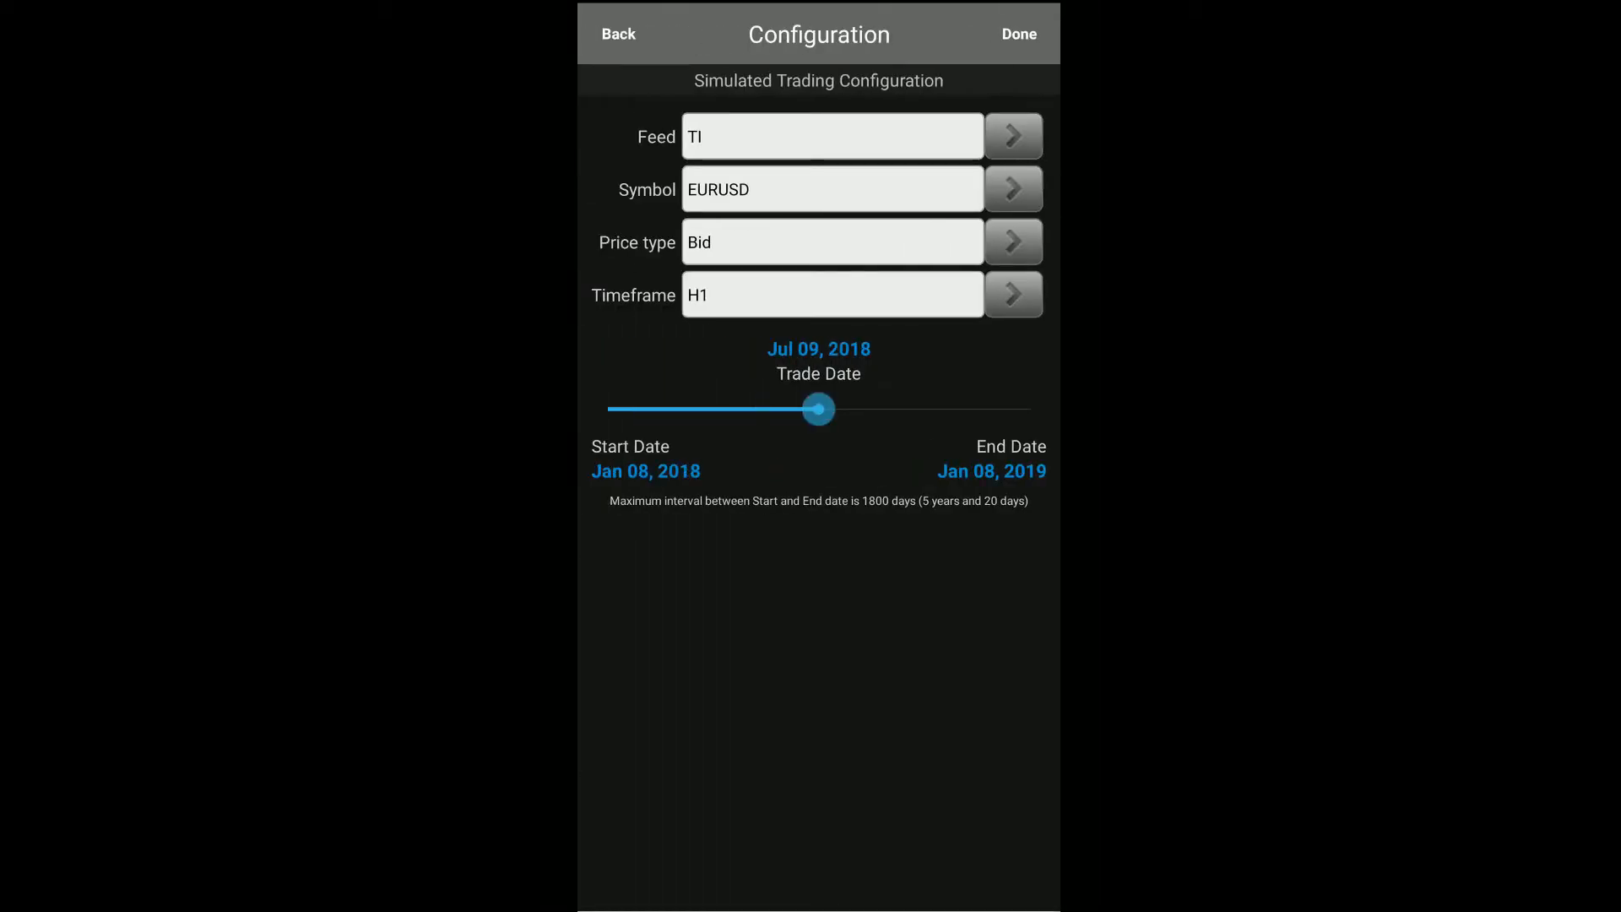
{"action": "mouse_move", "coordinate": [819, 408]}
{"action": "left_mouse_down"}
{"action": "mouse_move", "coordinate": [617, 407]}
{"action": "mouse_move", "coordinate": [1021, 408]}
{"action": "mouse_move", "coordinate": [775, 409]}
{"action": "left_mouse_up"}
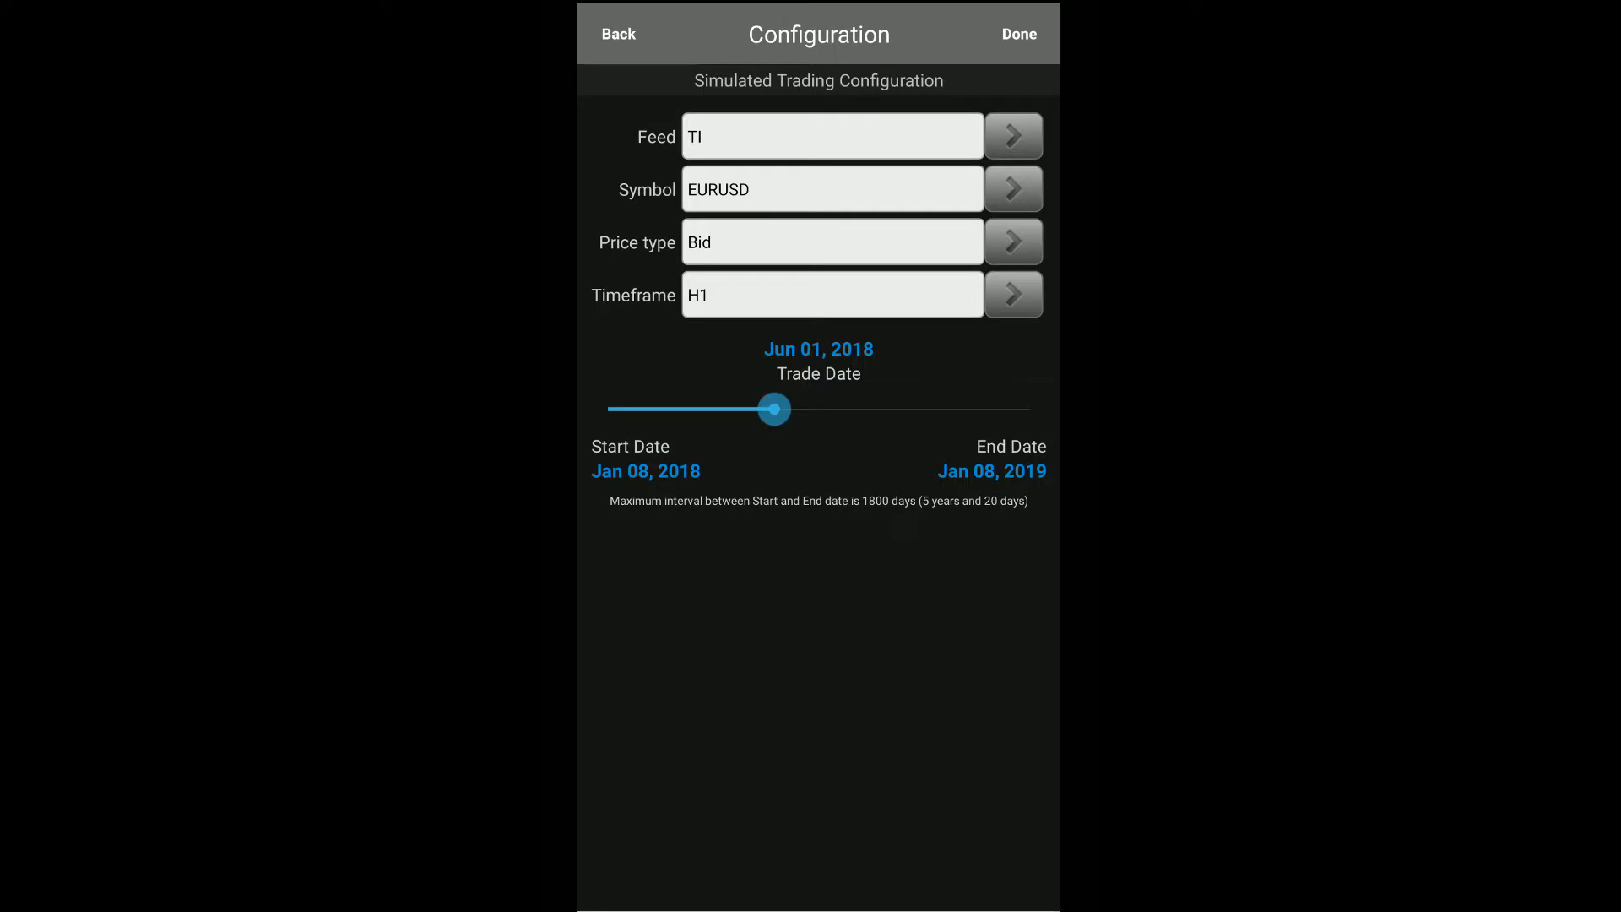
{"action": "left_click", "coordinate": [1014, 137]}
{"action": "left_click", "coordinate": [818, 99]}
Confirm the configuration, play the EURUSD replay and pause it
{"action": "left_click", "coordinate": [1020, 35]}
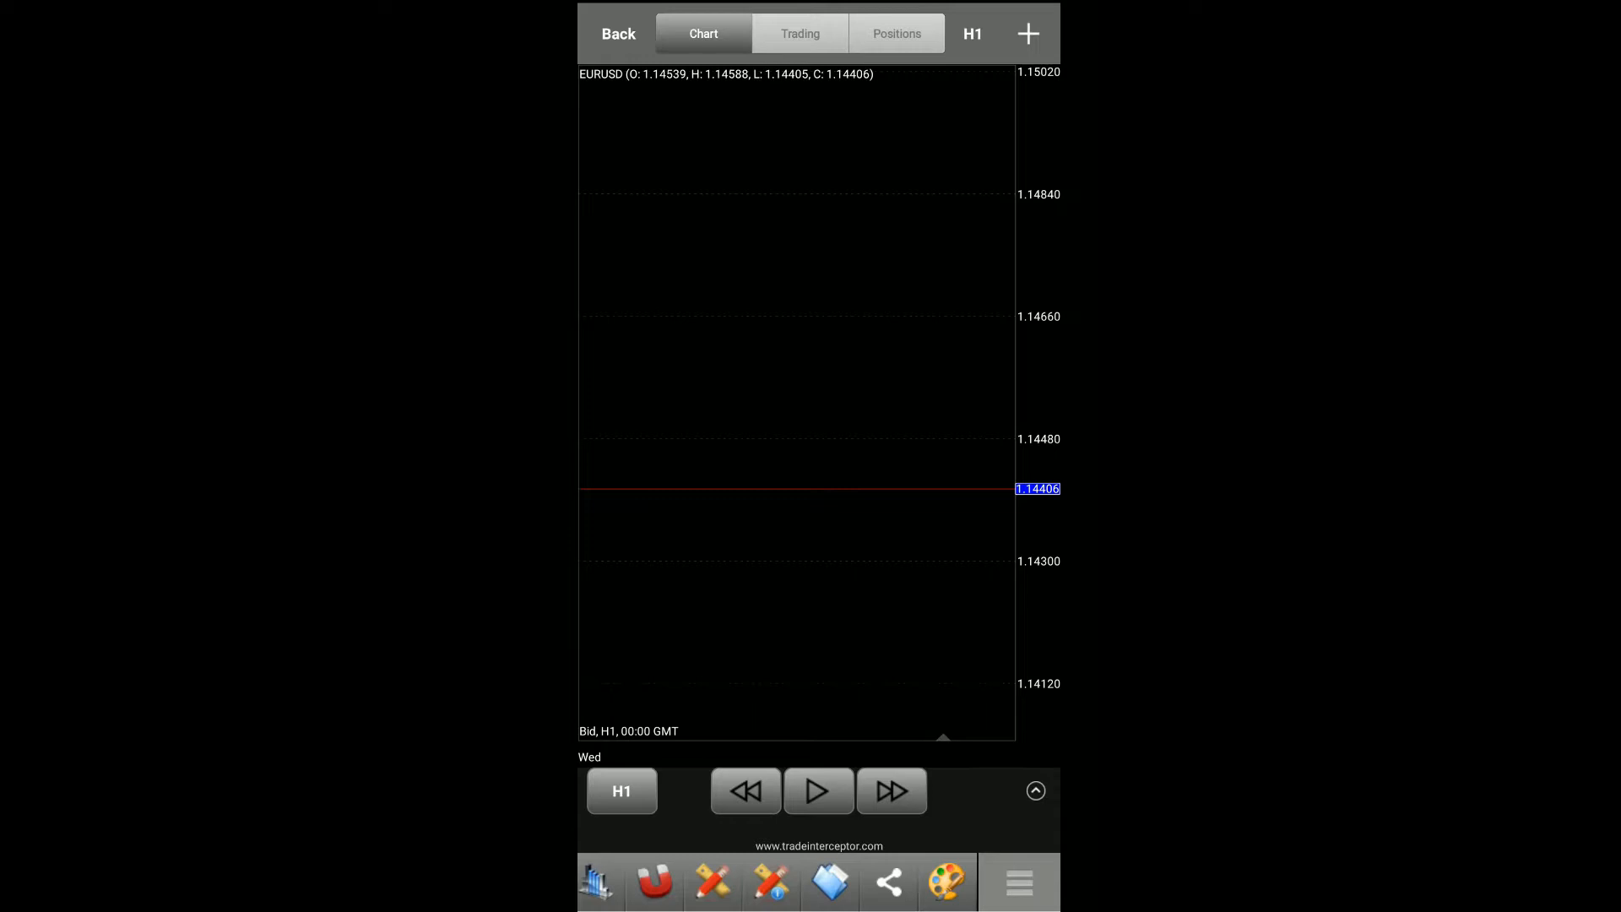
{"action": "left_click", "coordinate": [818, 791]}
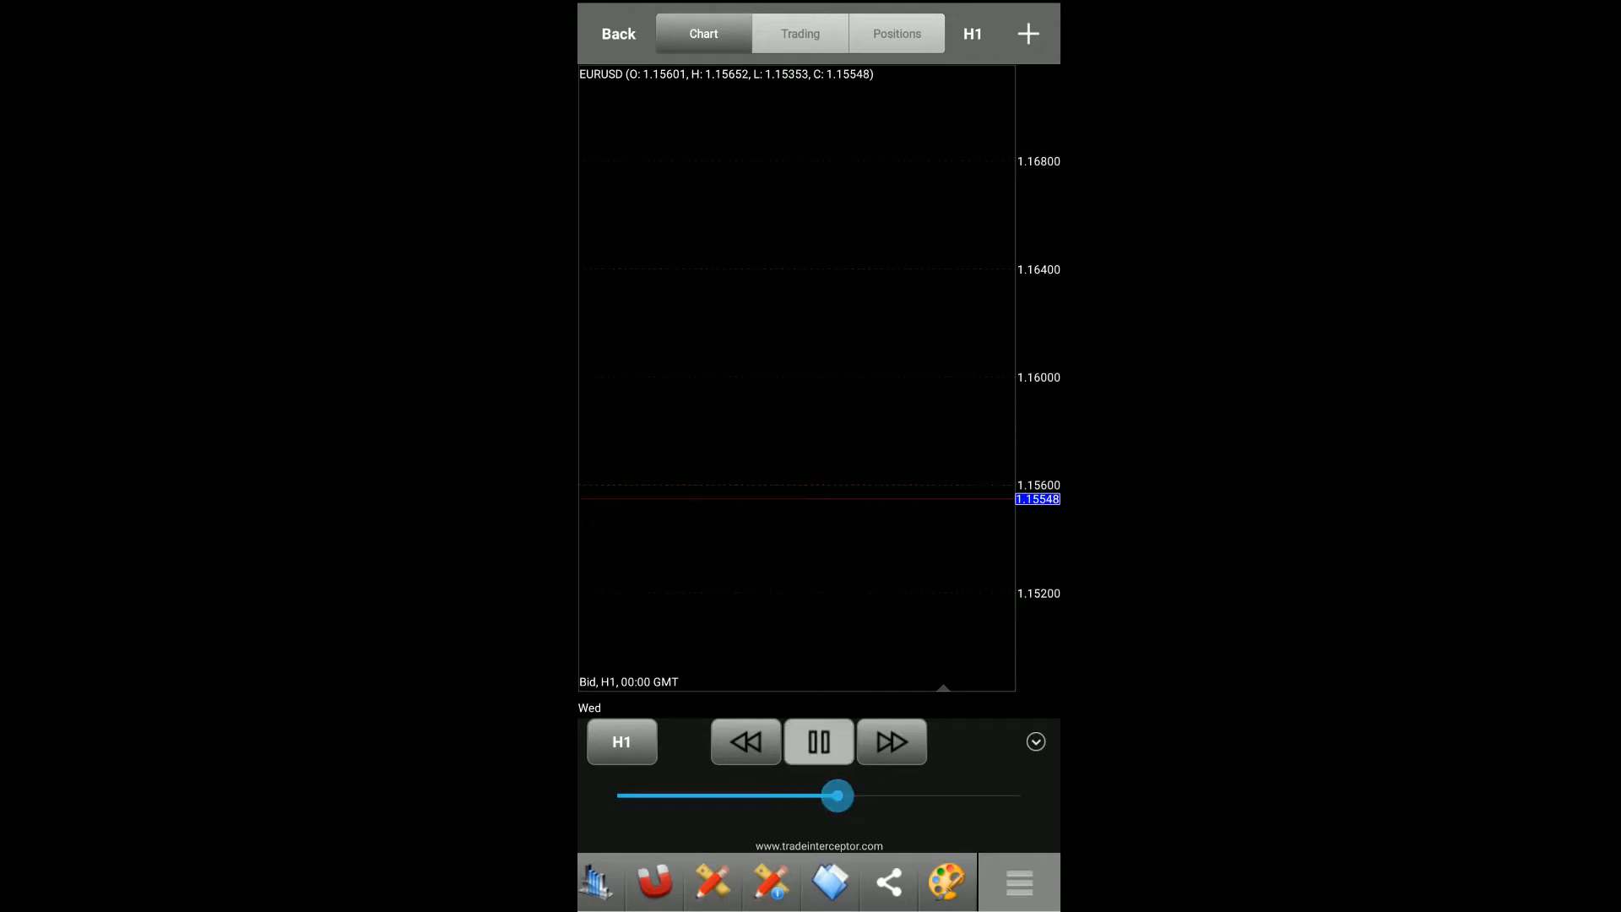
{"action": "left_click", "coordinate": [819, 742]}
Step the replay forward candle by candle until hourly candles fill the chart
{"action": "left_click", "coordinate": [892, 742]}
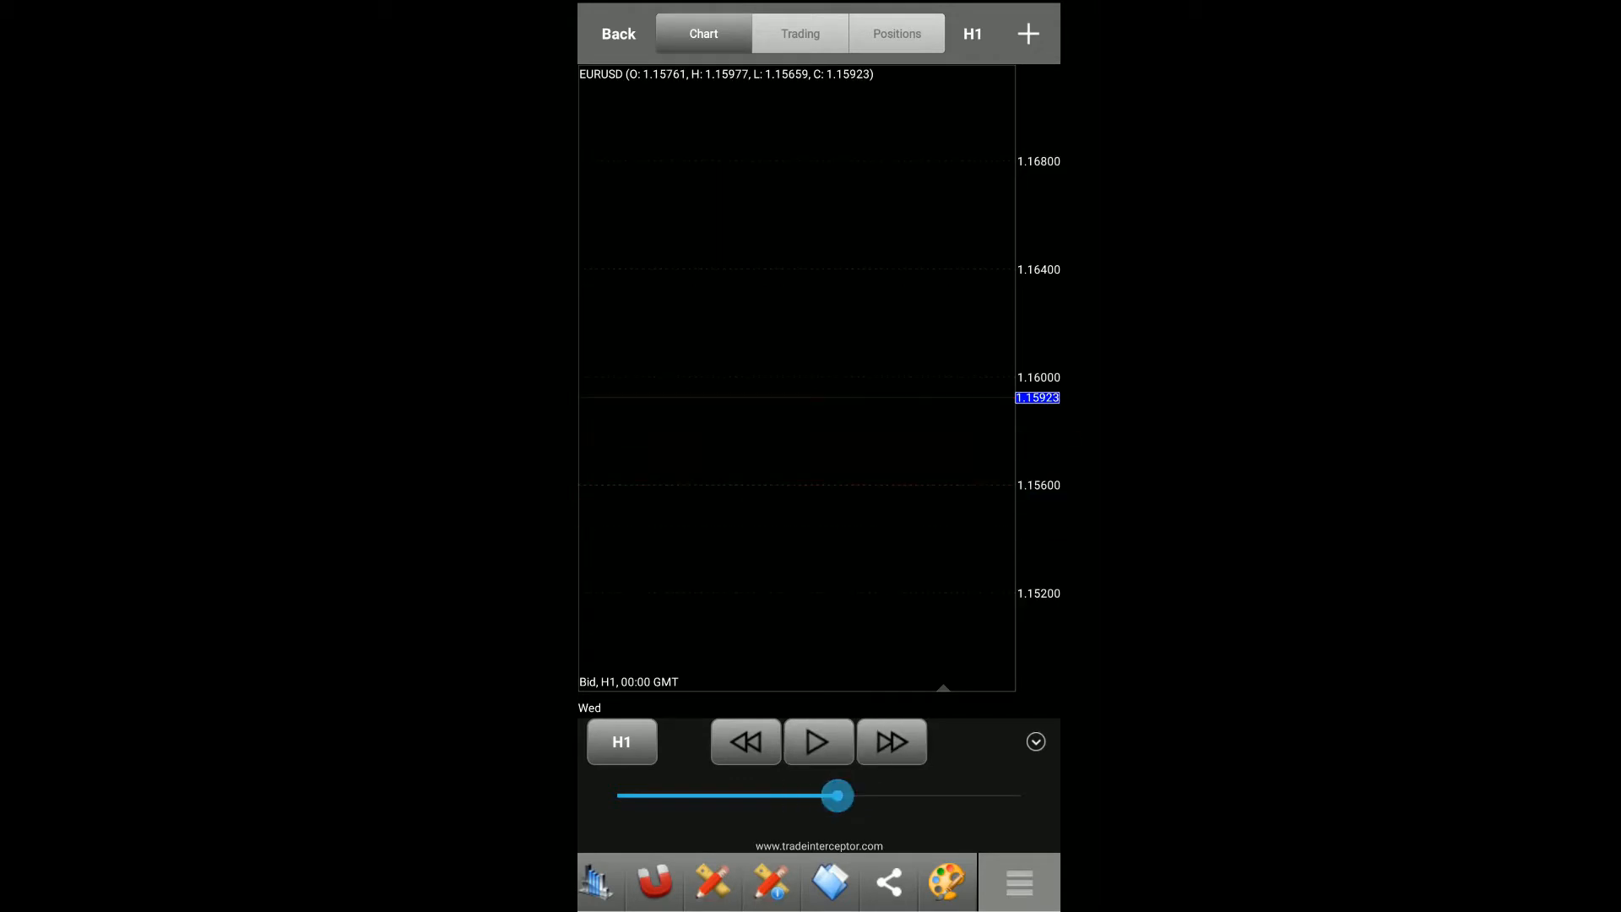
{"action": "left_click", "coordinate": [892, 743]}
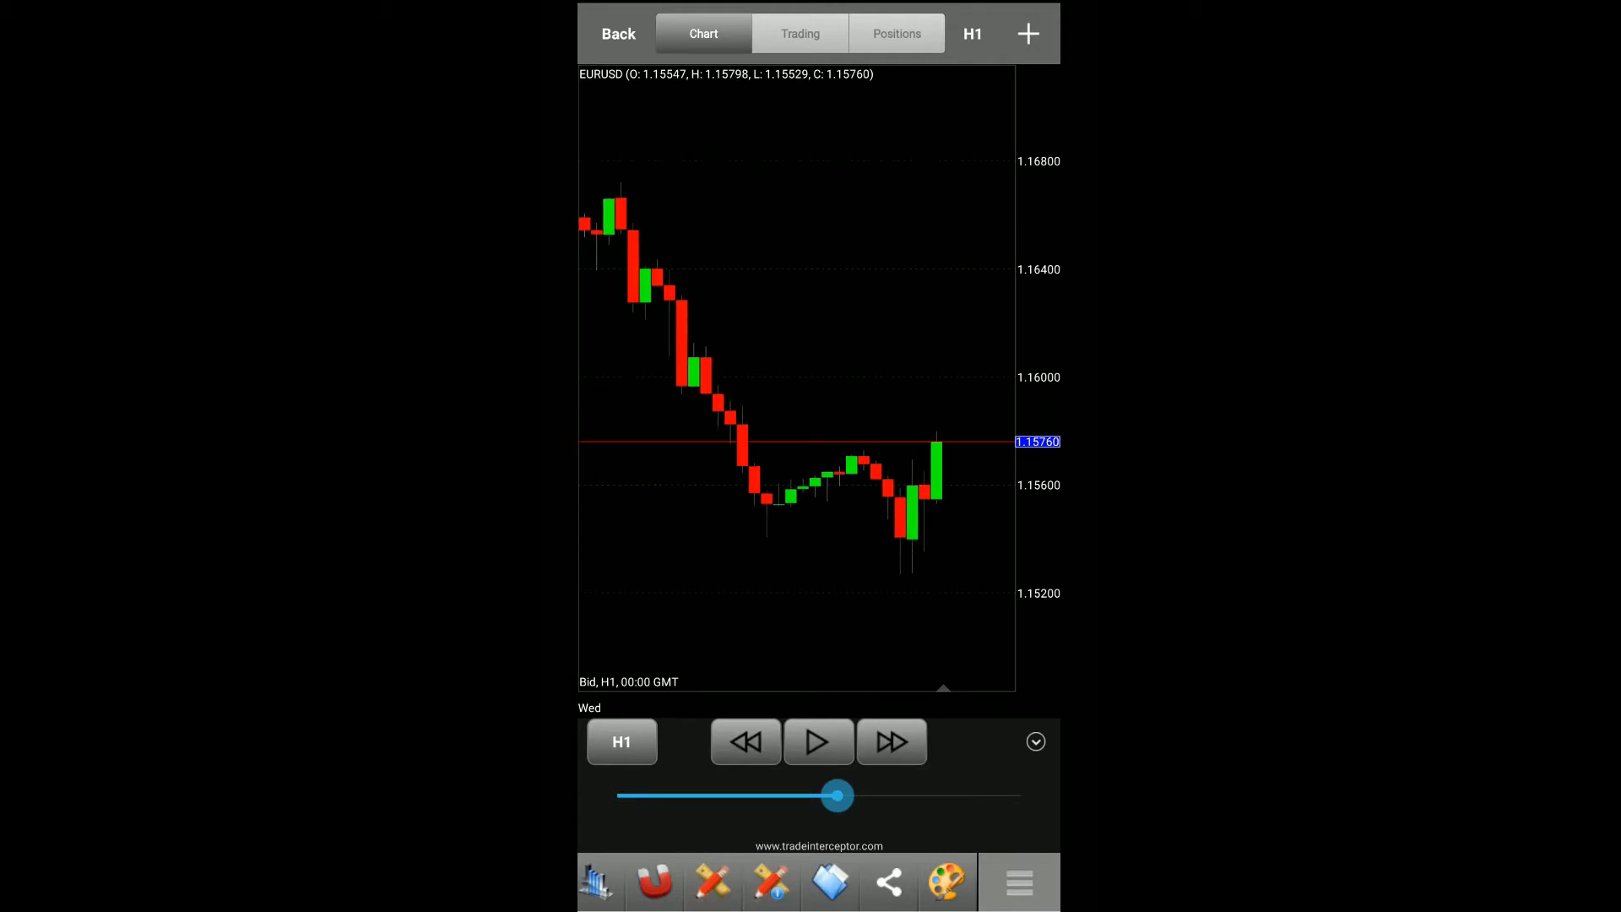
{"action": "left_click", "coordinate": [891, 743]}
{"action": "left_click", "coordinate": [747, 742]}
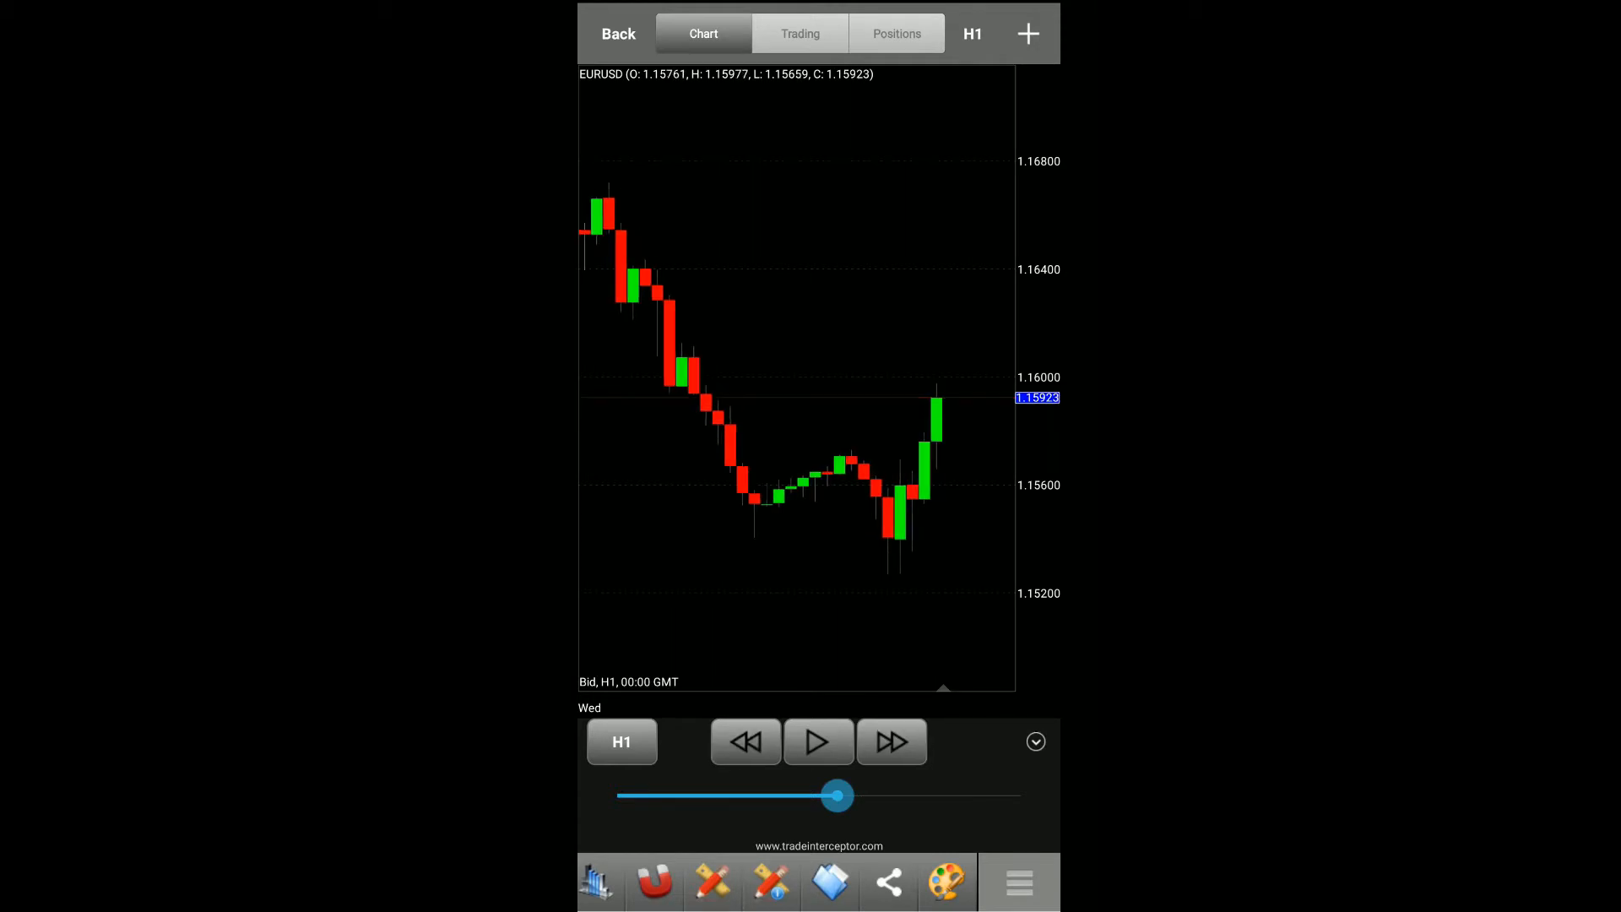
{"action": "left_click", "coordinate": [745, 743]}
{"action": "left_click", "coordinate": [892, 743]}
{"action": "left_click", "coordinate": [892, 743]}
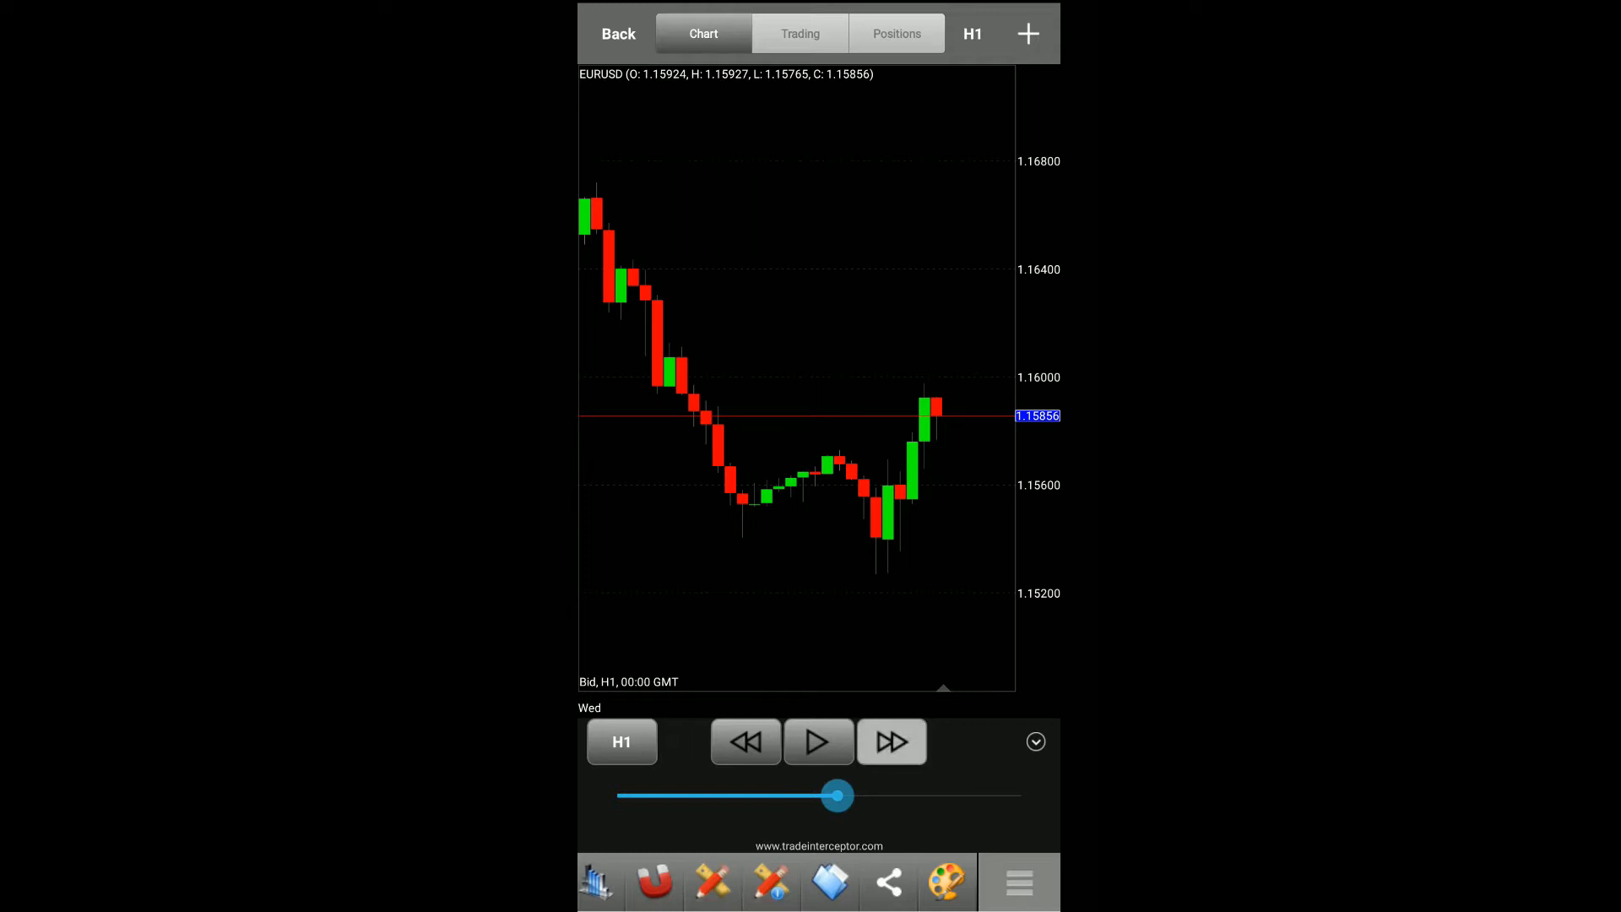
{"action": "left_click", "coordinate": [892, 743]}
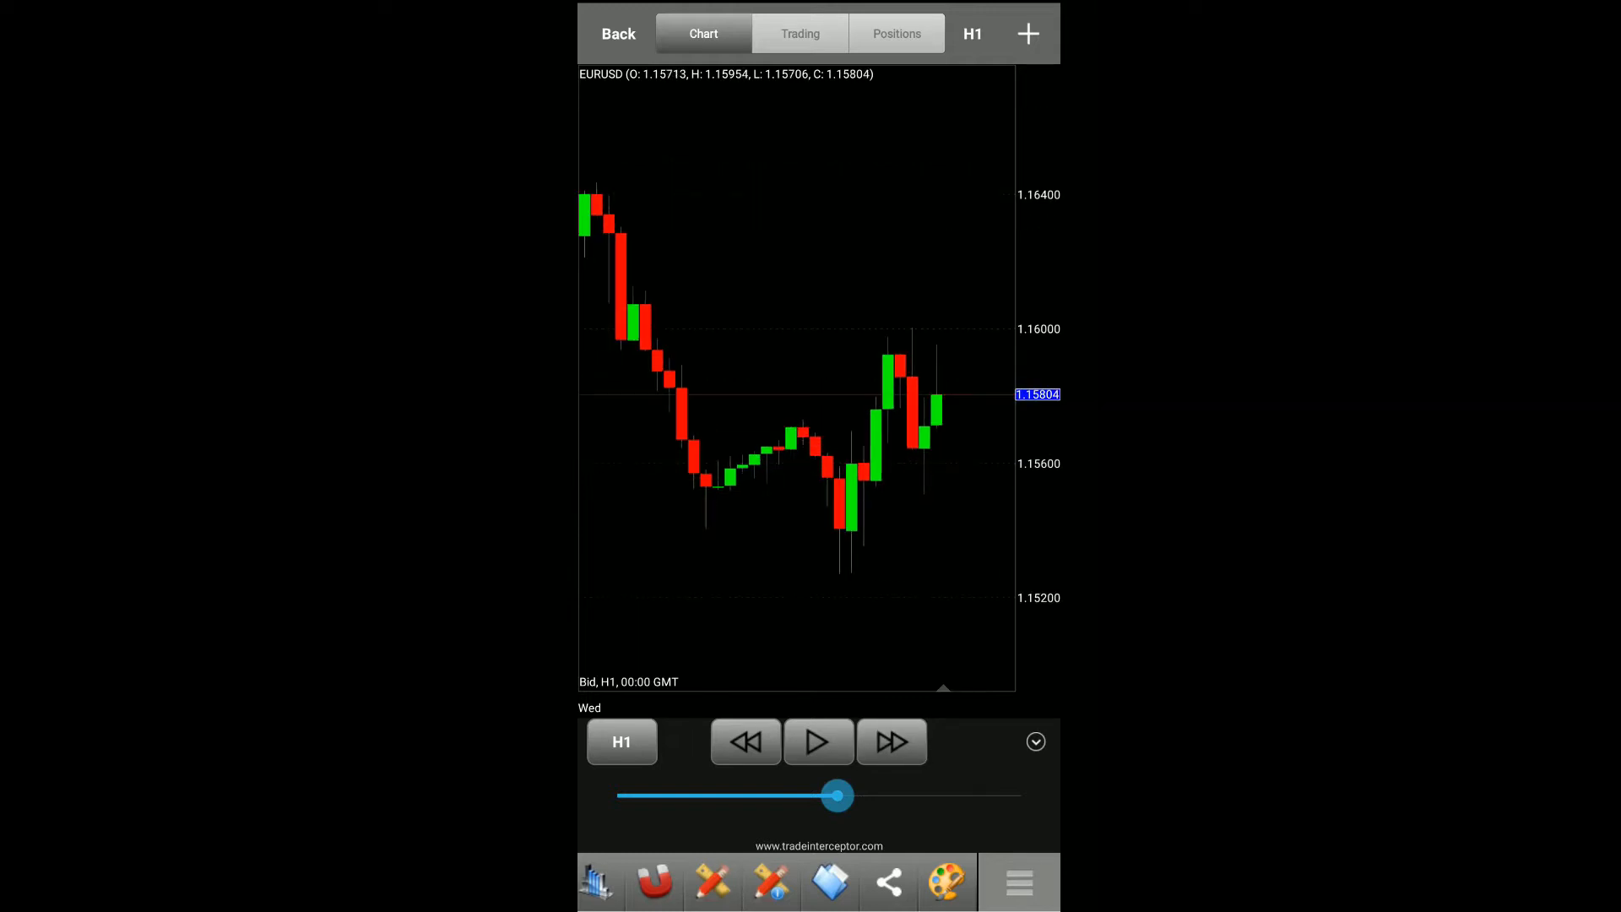
{"action": "left_click", "coordinate": [892, 742]}
{"action": "left_click", "coordinate": [891, 742]}
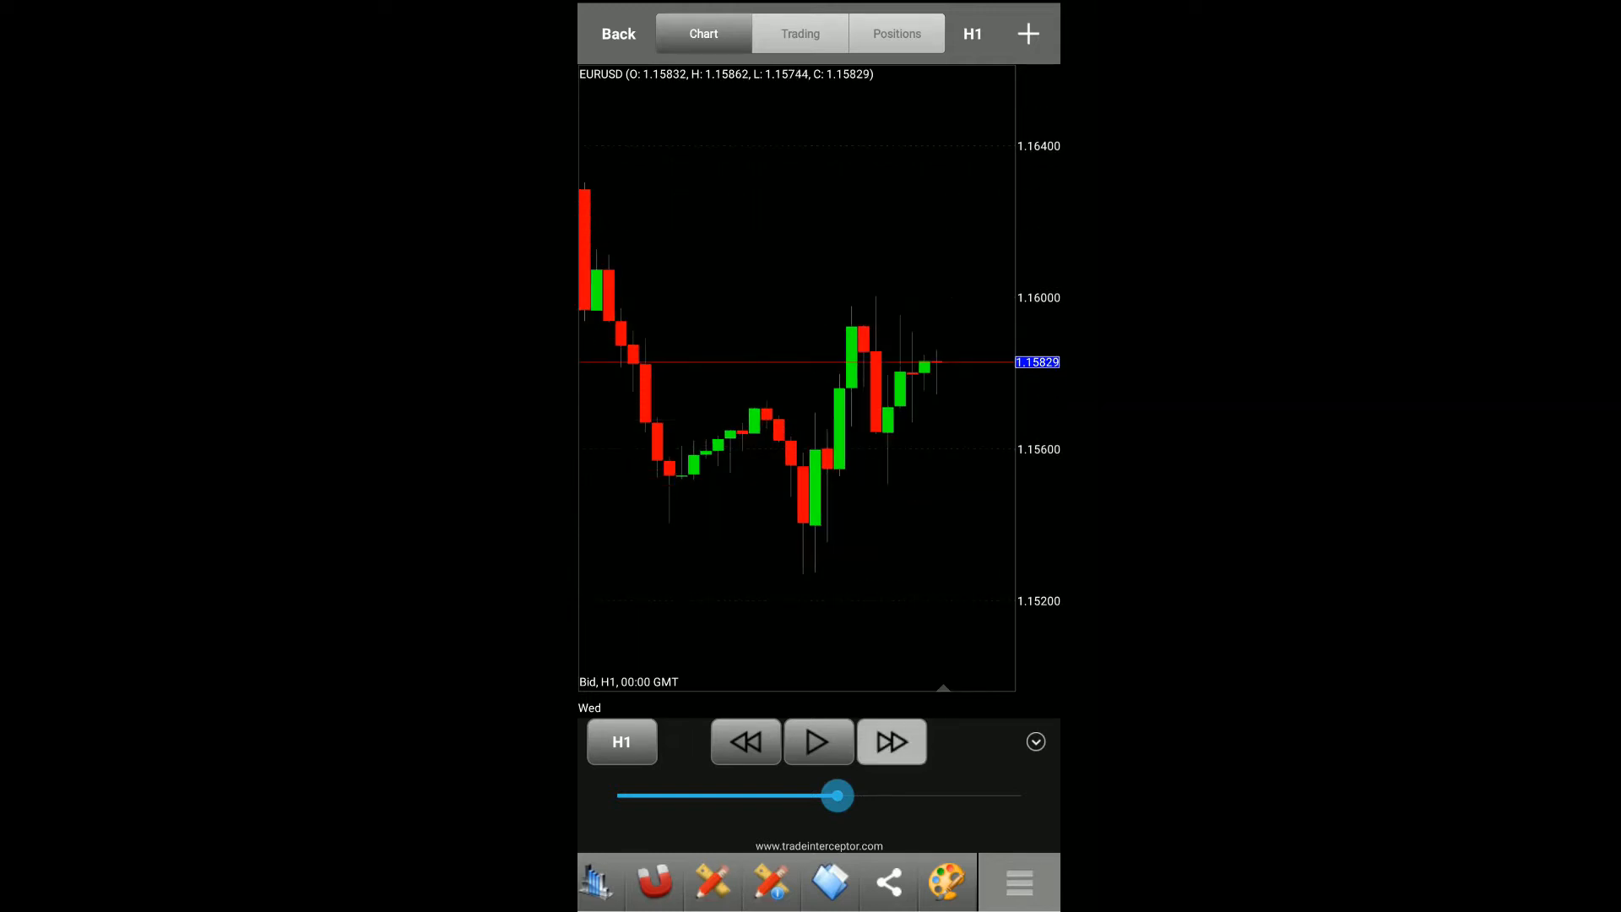
{"action": "left_click", "coordinate": [893, 743]}
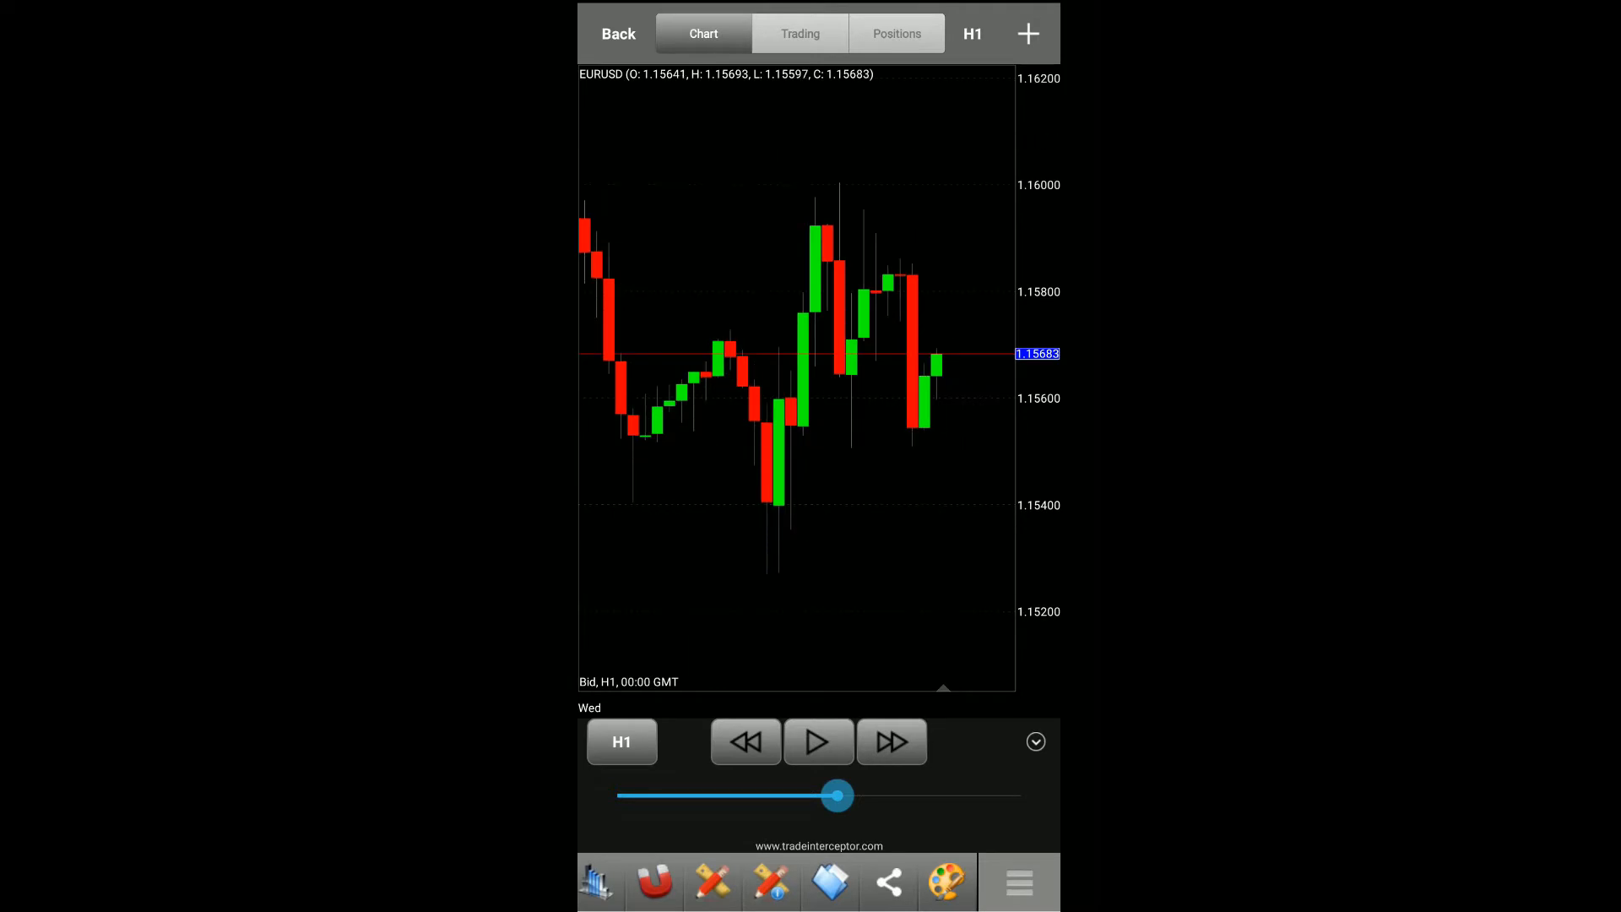
Select the 1-hour timeframe and bring up the EURUSD sell/buy trading panel
{"action": "left_click", "coordinate": [620, 742]}
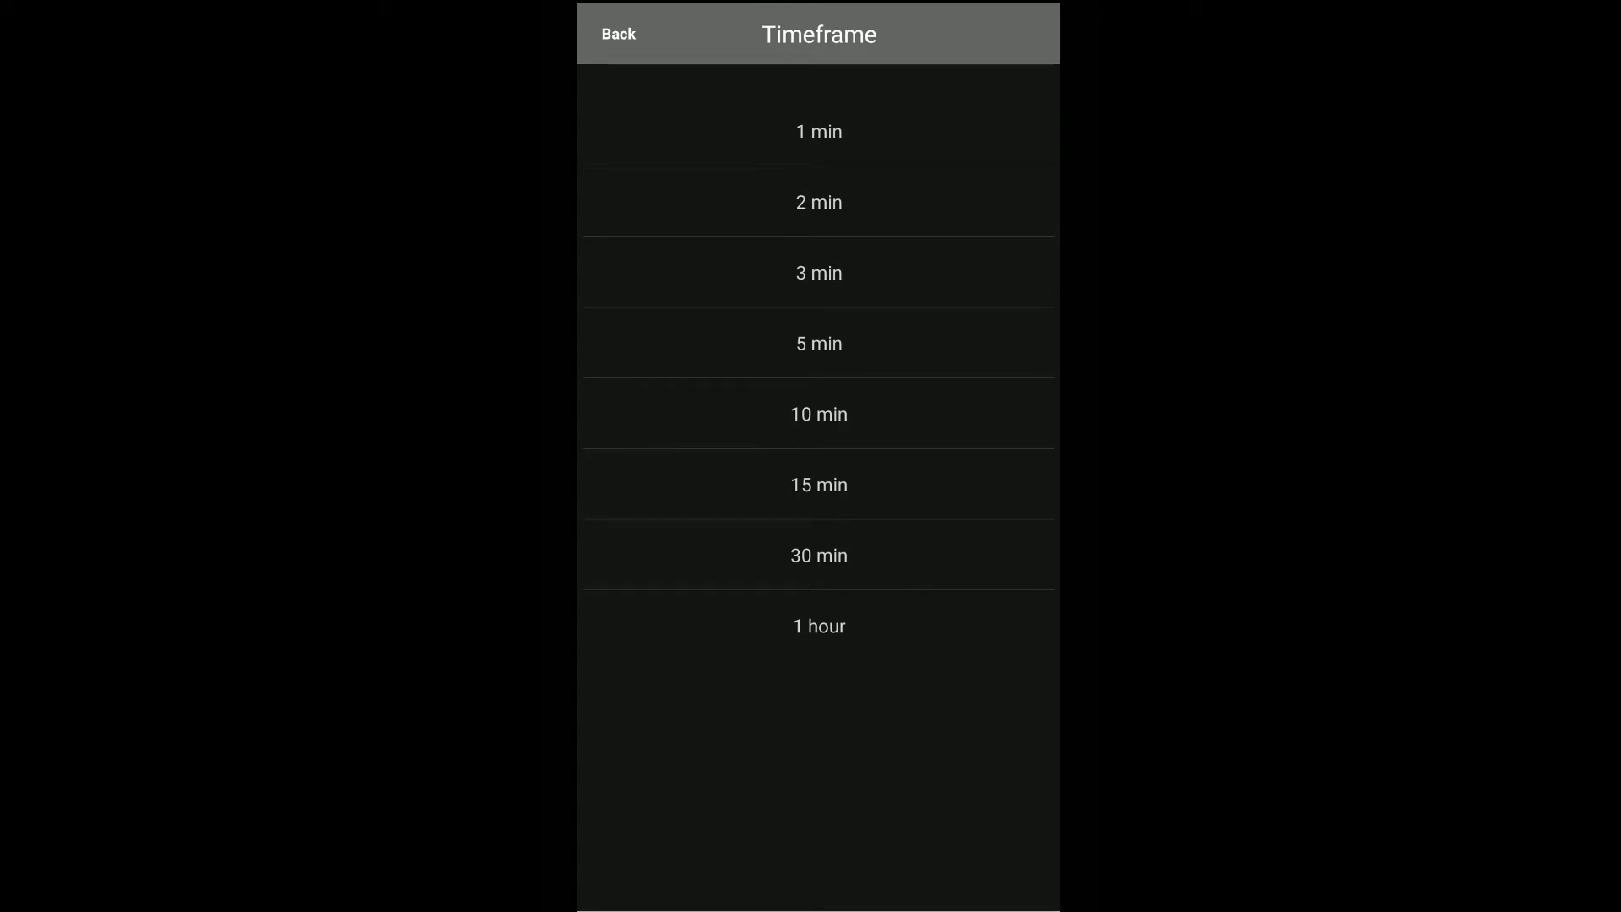
{"action": "left_click", "coordinate": [819, 627]}
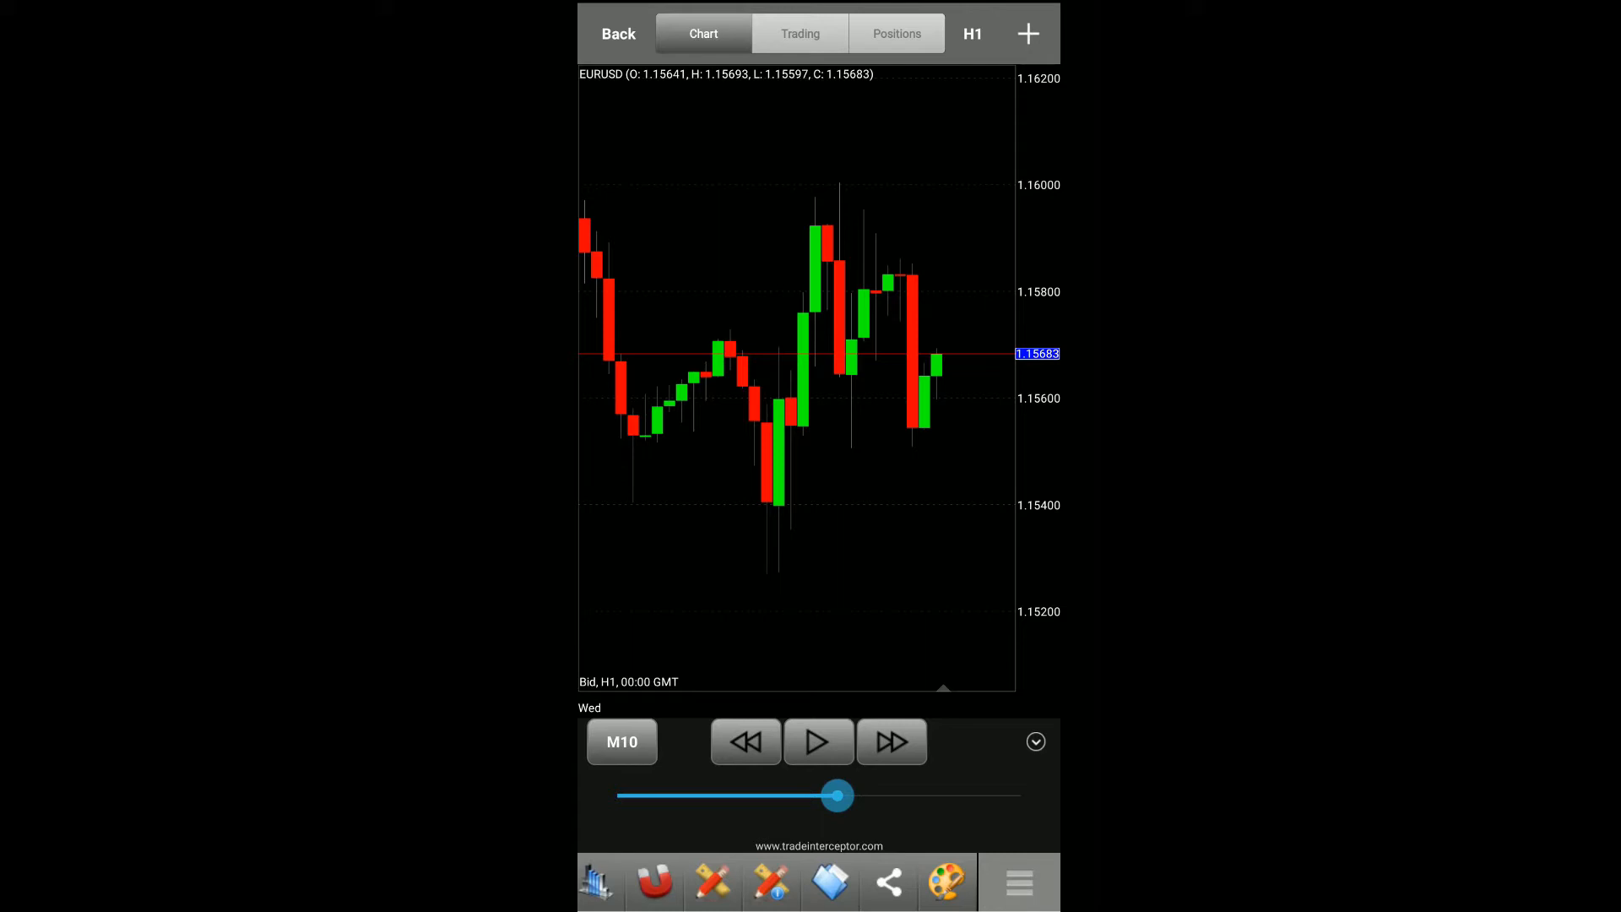
{"action": "left_click", "coordinate": [800, 33]}
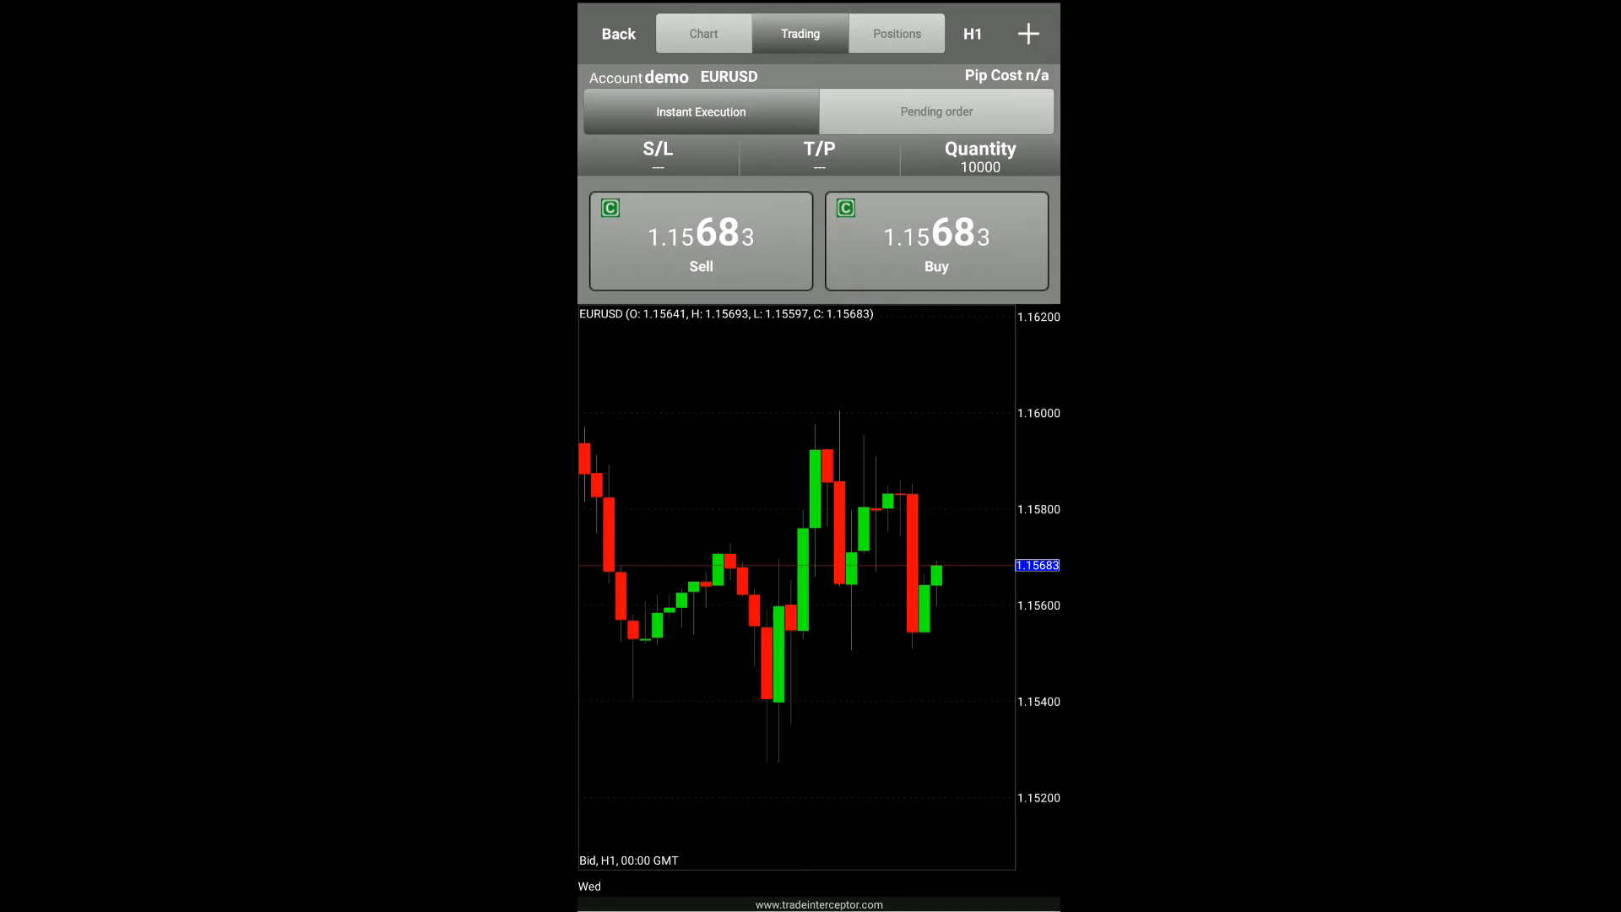
Request a 10000-unit EURUSD sell, cancel once, then confirm it at 1.15683
{"action": "left_click", "coordinate": [936, 112]}
{"action": "left_click", "coordinate": [701, 112]}
{"action": "left_click", "coordinate": [700, 240]}
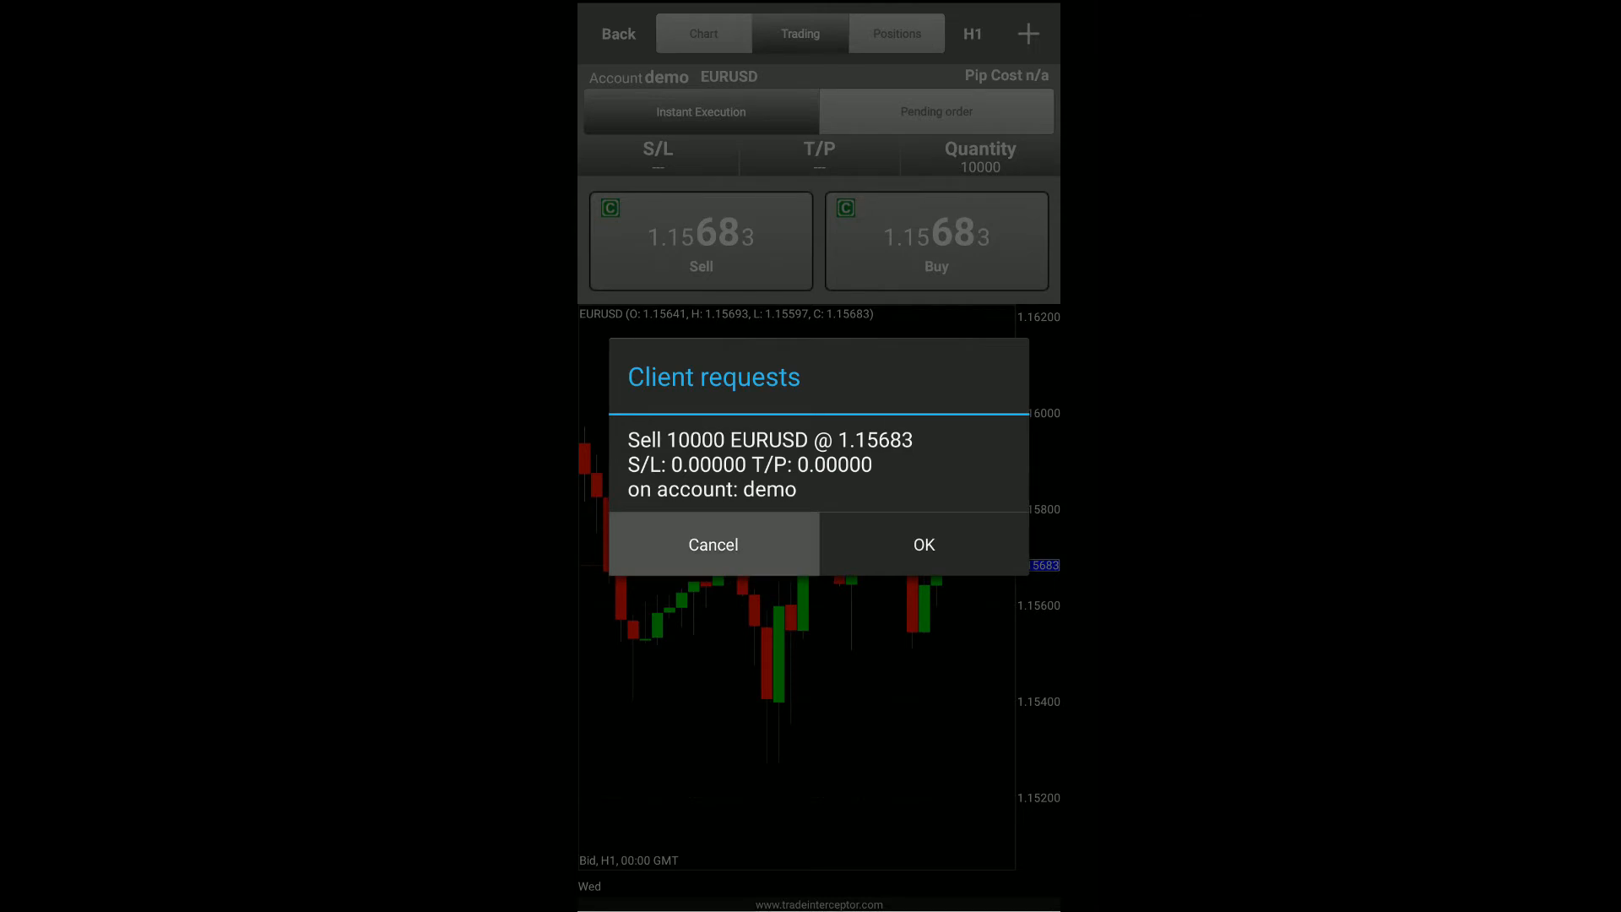
{"action": "left_click", "coordinate": [714, 545]}
{"action": "scroll", "coordinate": [798, 582], "scroll_direction": "down", "scroll_amount": 5}
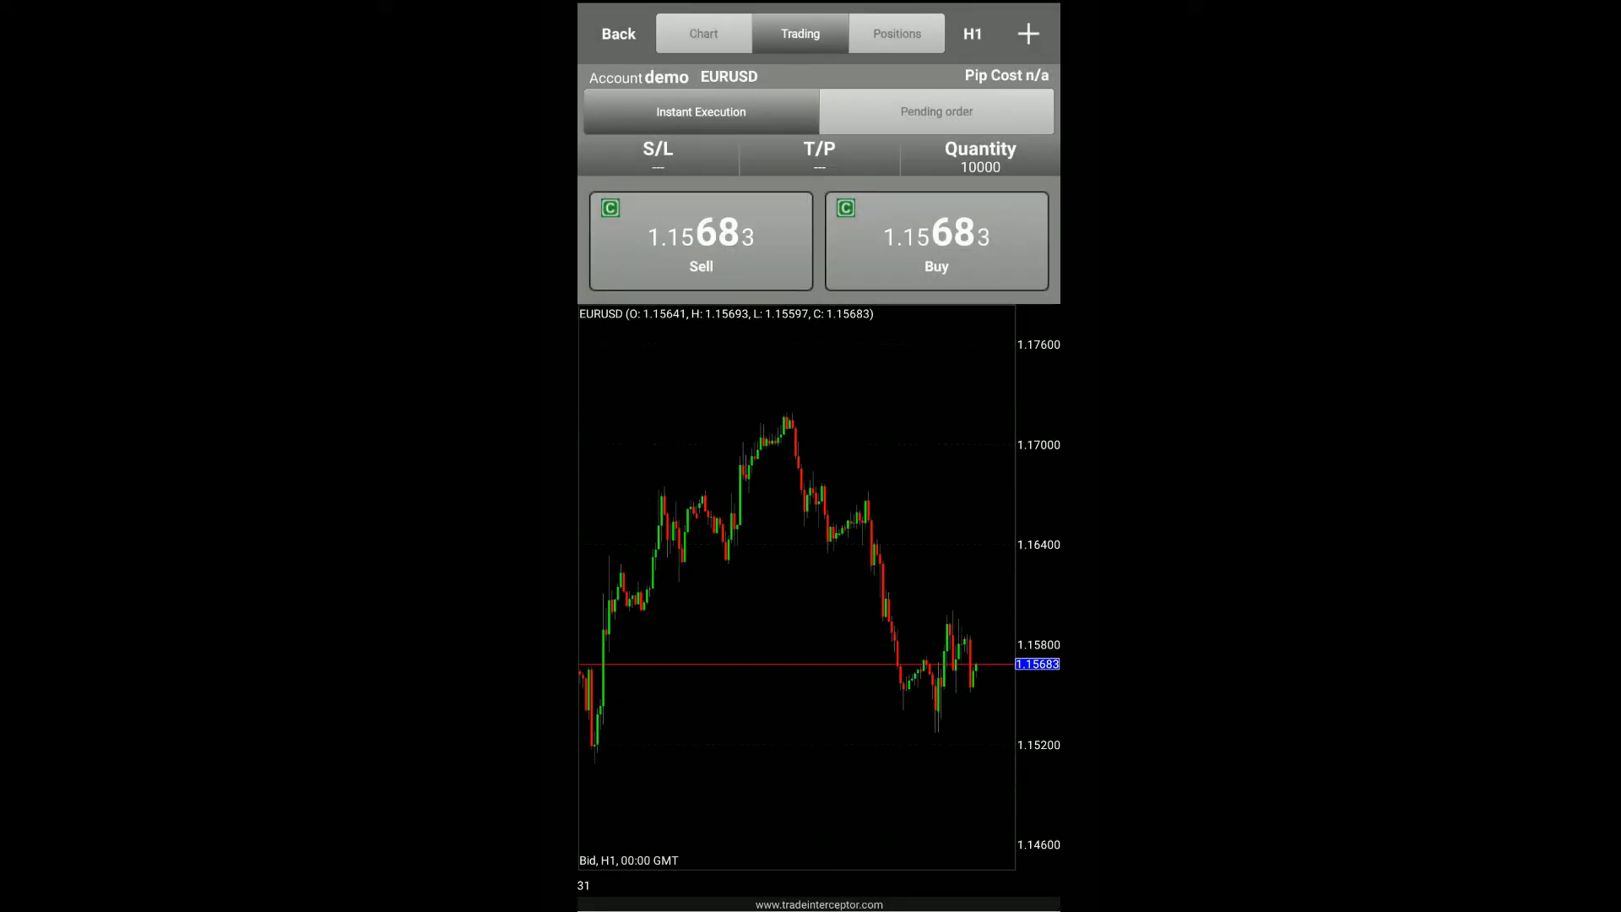
{"action": "left_click", "coordinate": [701, 240]}
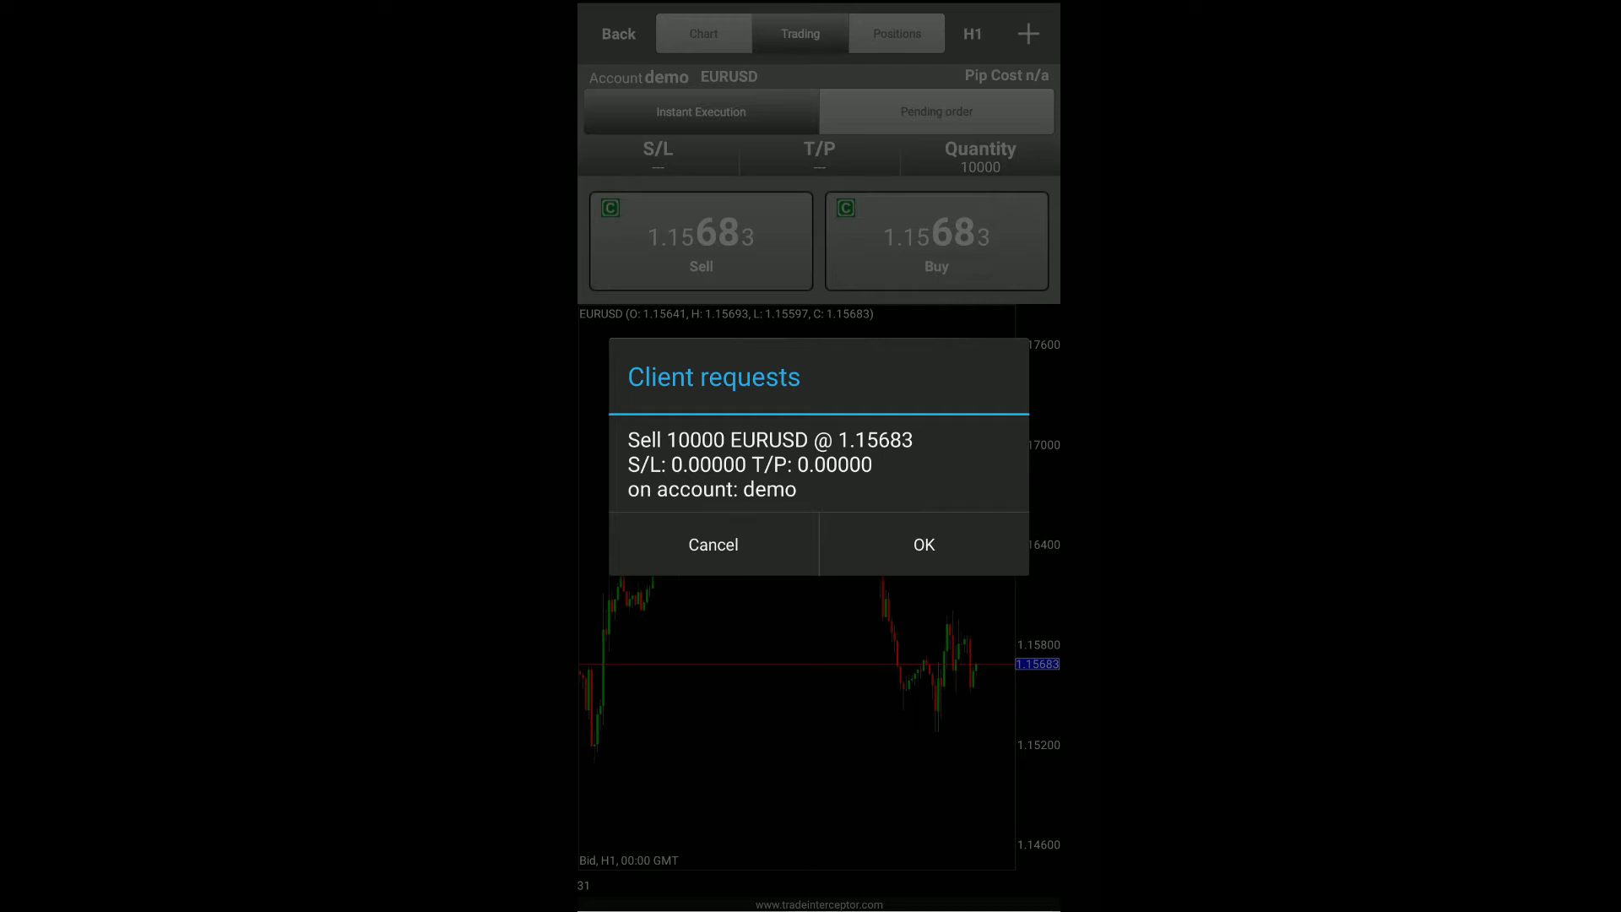
{"action": "left_click", "coordinate": [924, 546]}
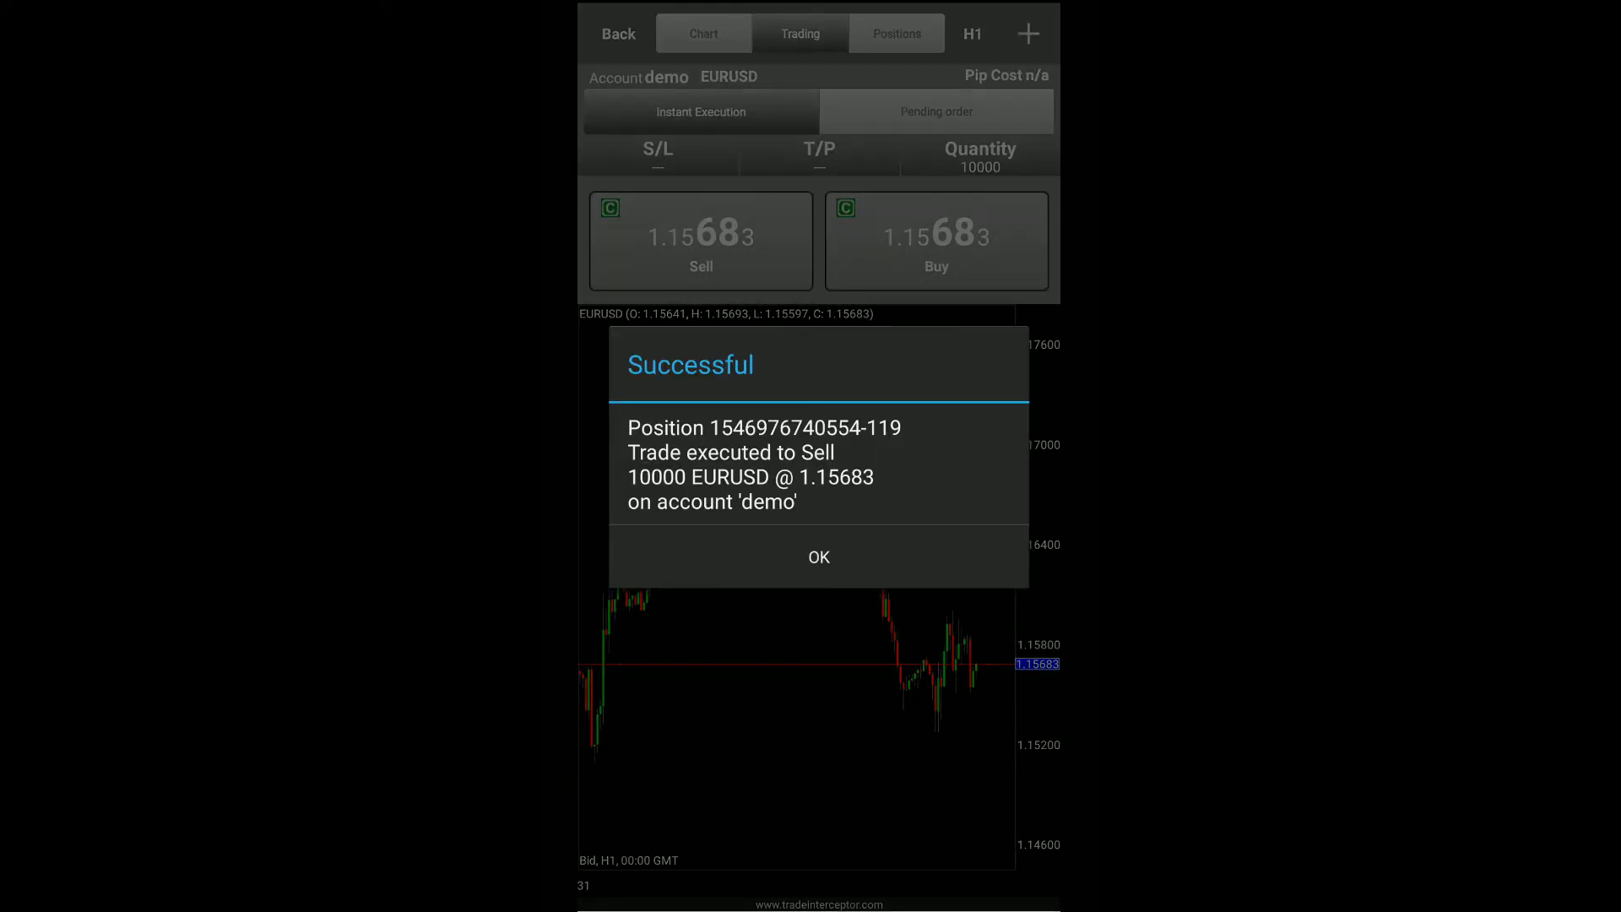
{"action": "left_click", "coordinate": [818, 559]}
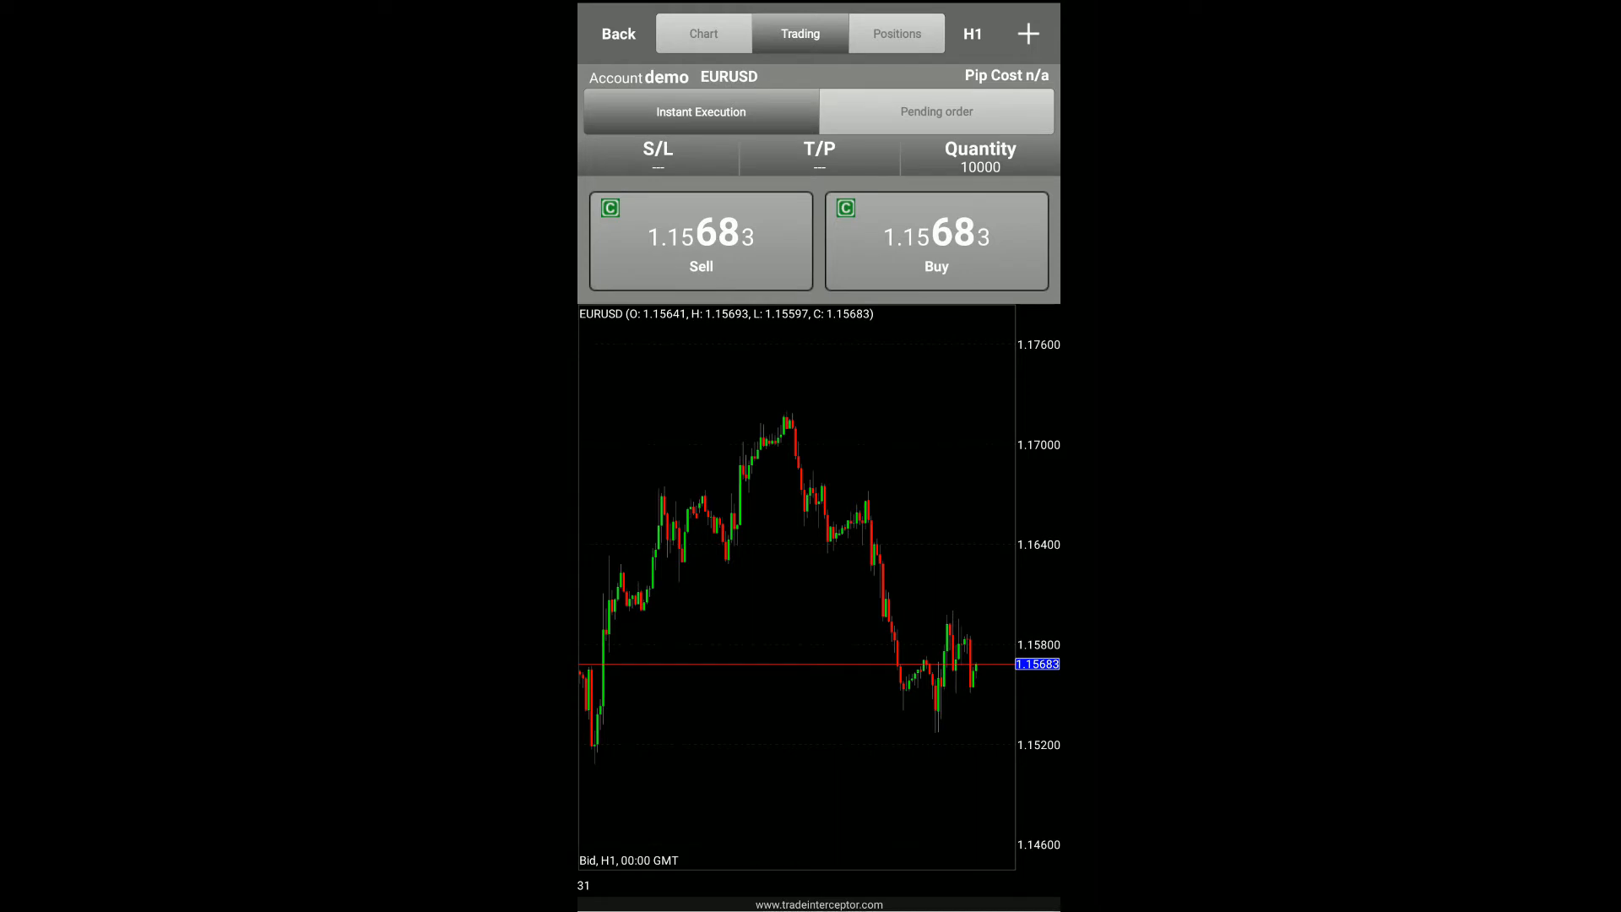
Review the open EURUSD sell trade in the Trades list and check pending trades
{"action": "left_click", "coordinate": [897, 33]}
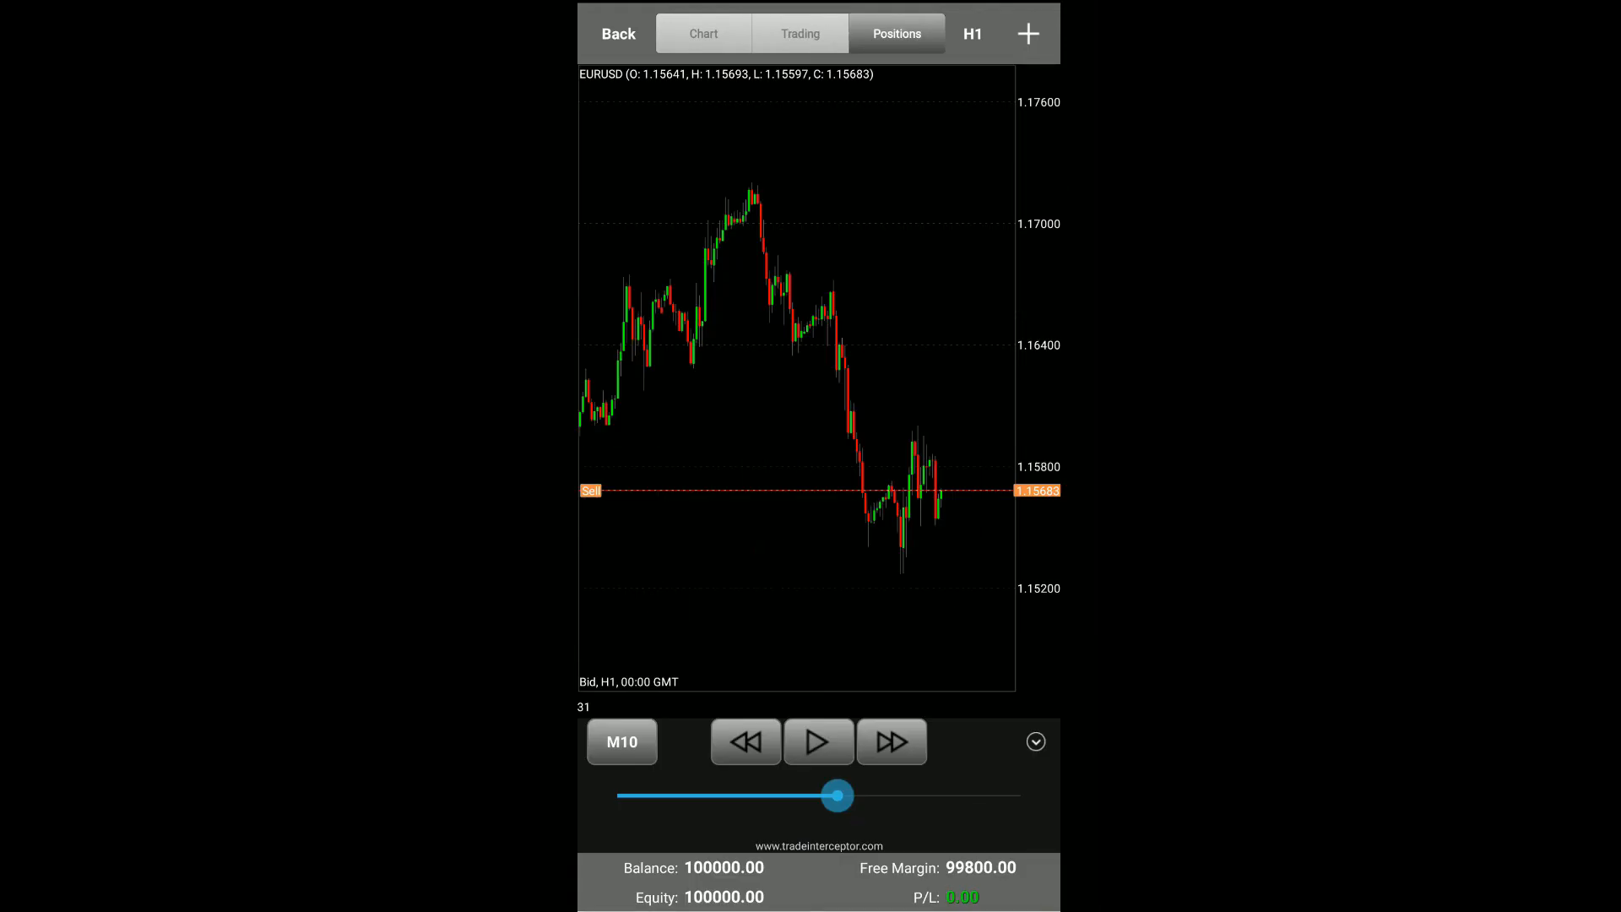
{"action": "scroll", "coordinate": [798, 380], "scroll_direction": "down", "scroll_amount": 3}
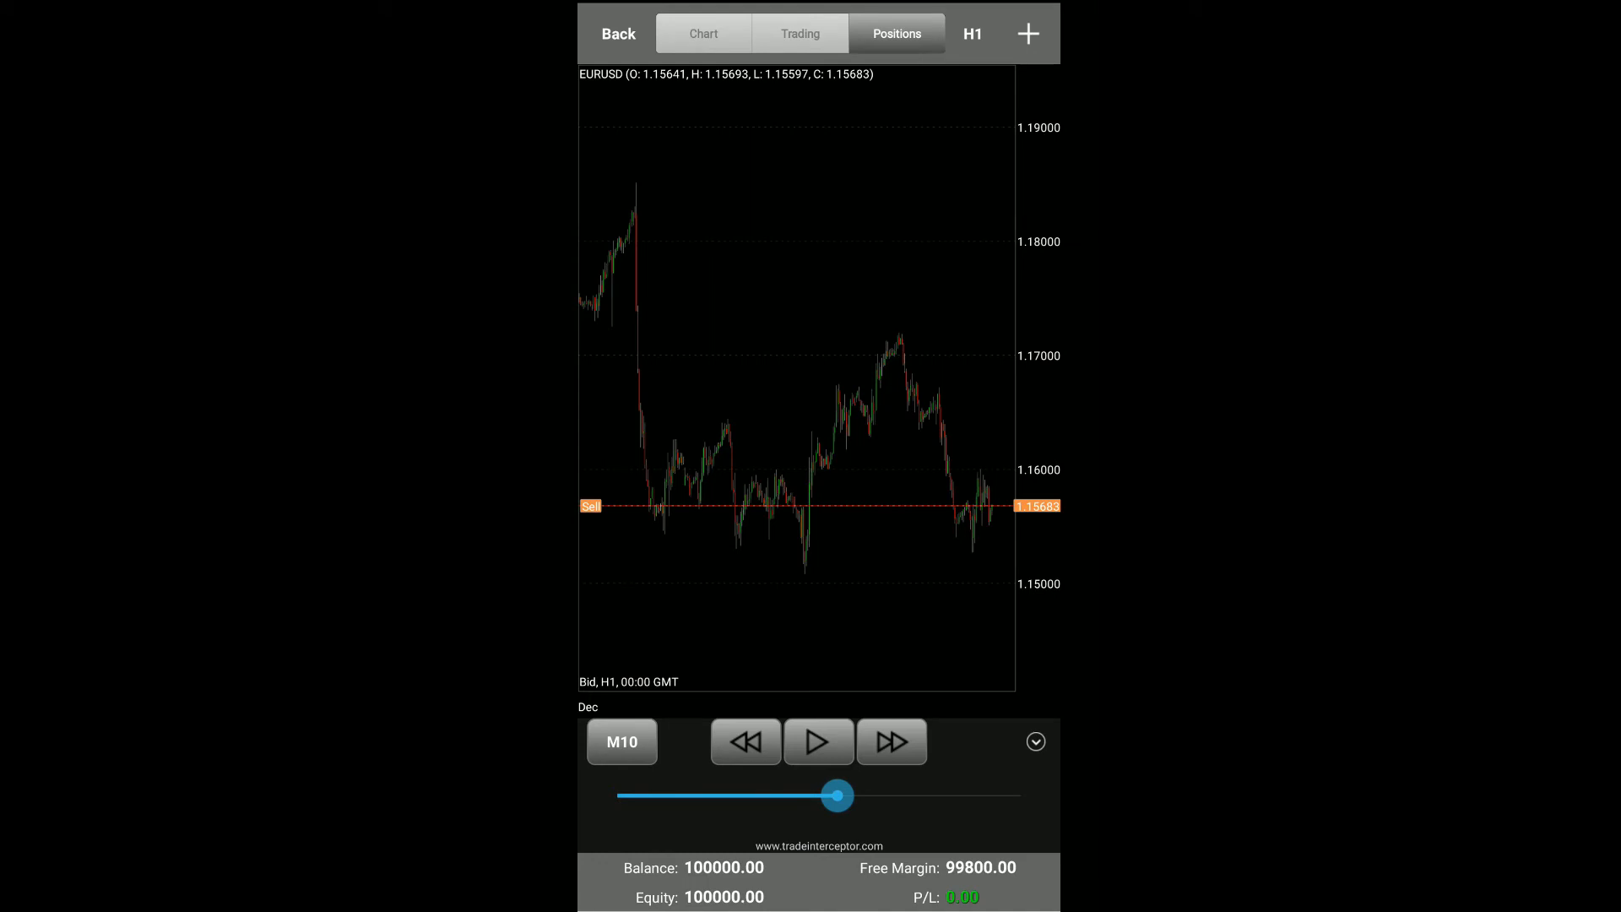
{"action": "left_click", "coordinate": [618, 33]}
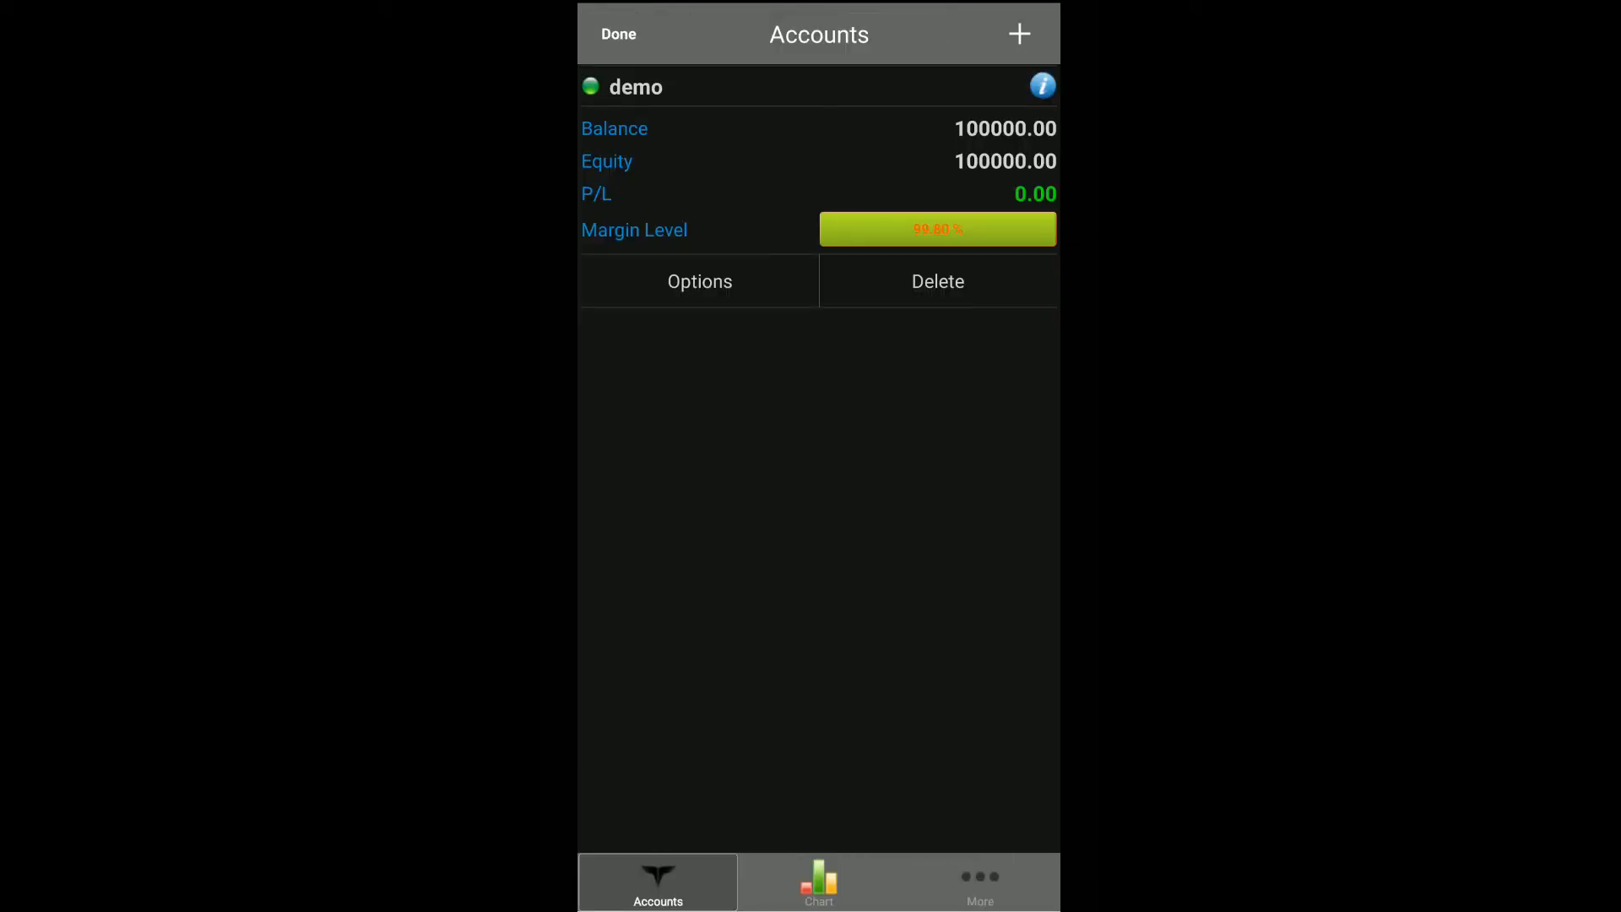
{"action": "left_click", "coordinate": [618, 33]}
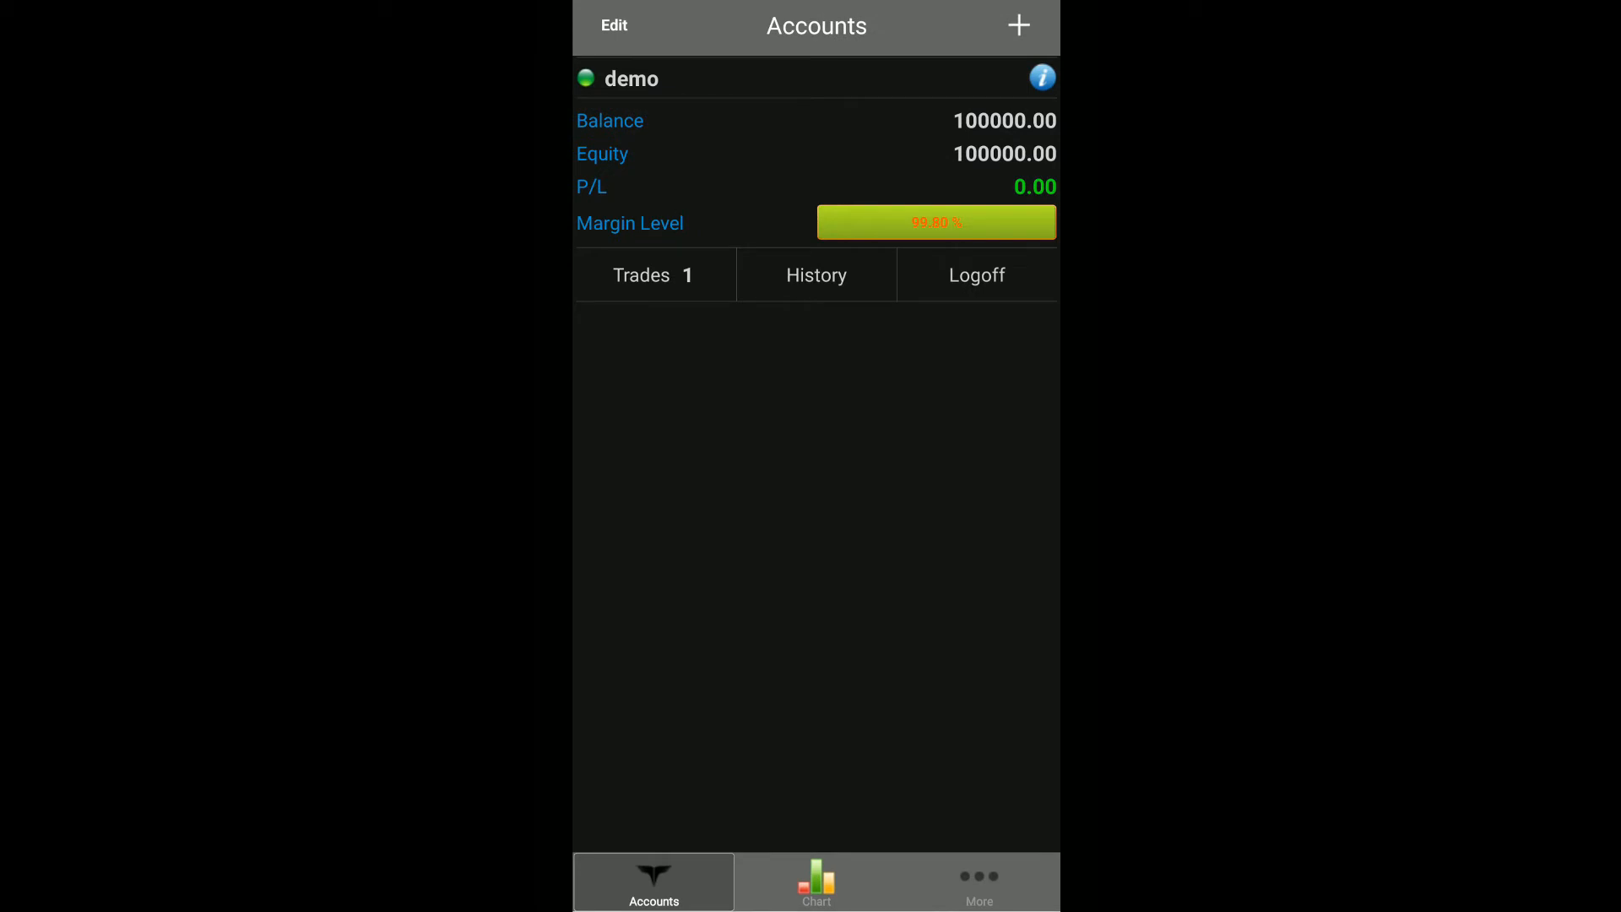
{"action": "left_click", "coordinate": [652, 274]}
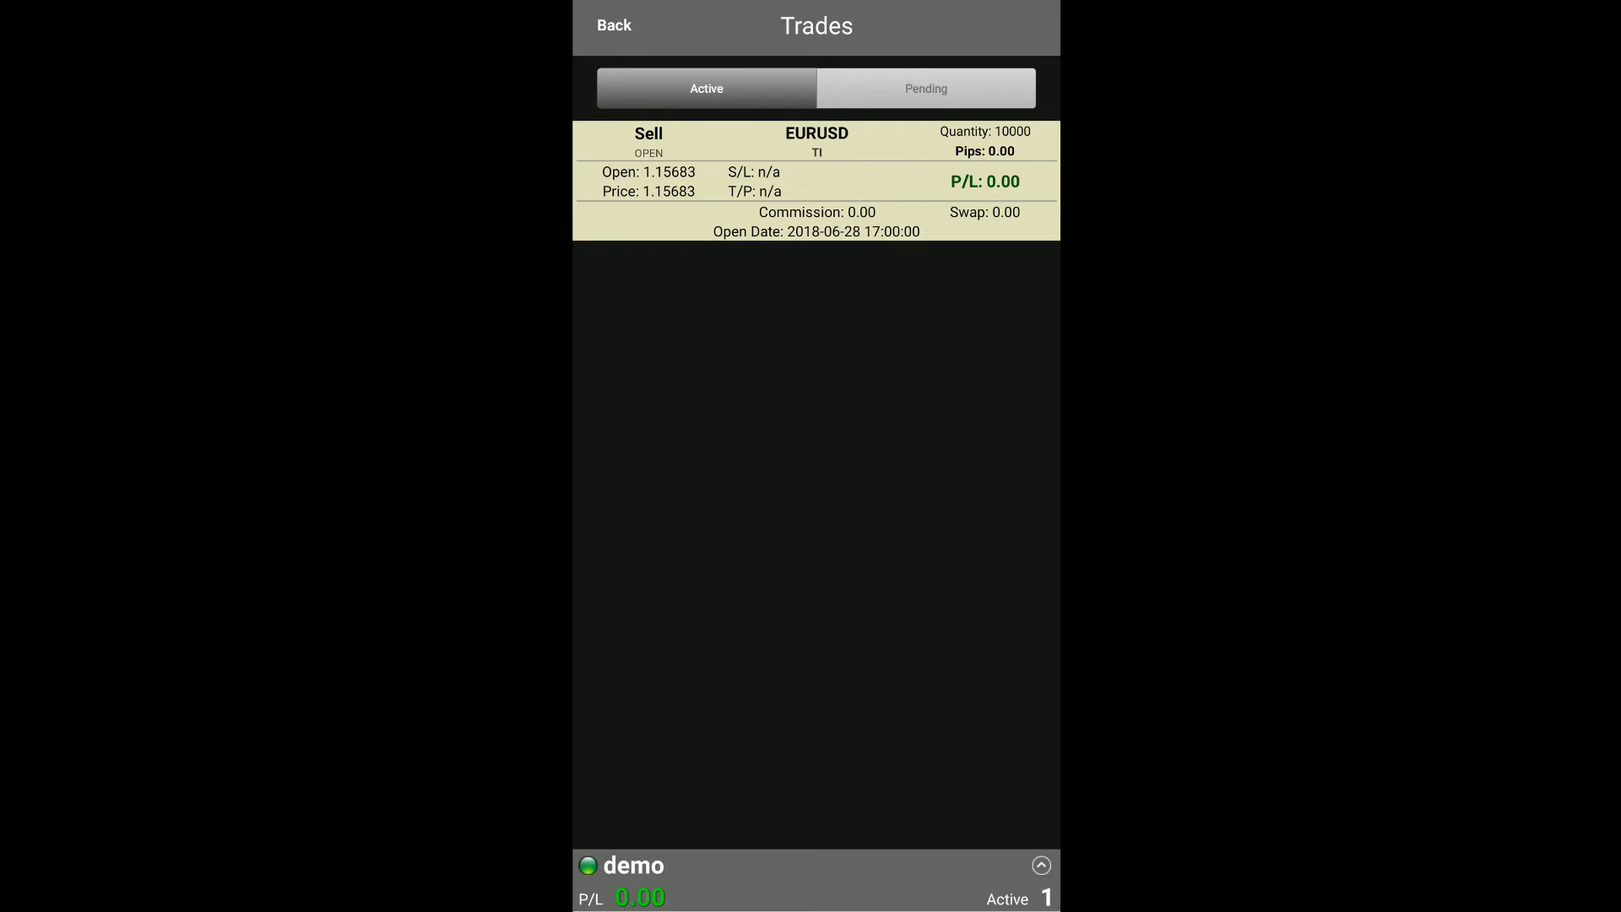
{"action": "left_click", "coordinate": [927, 88]}
{"action": "left_click", "coordinate": [615, 23]}
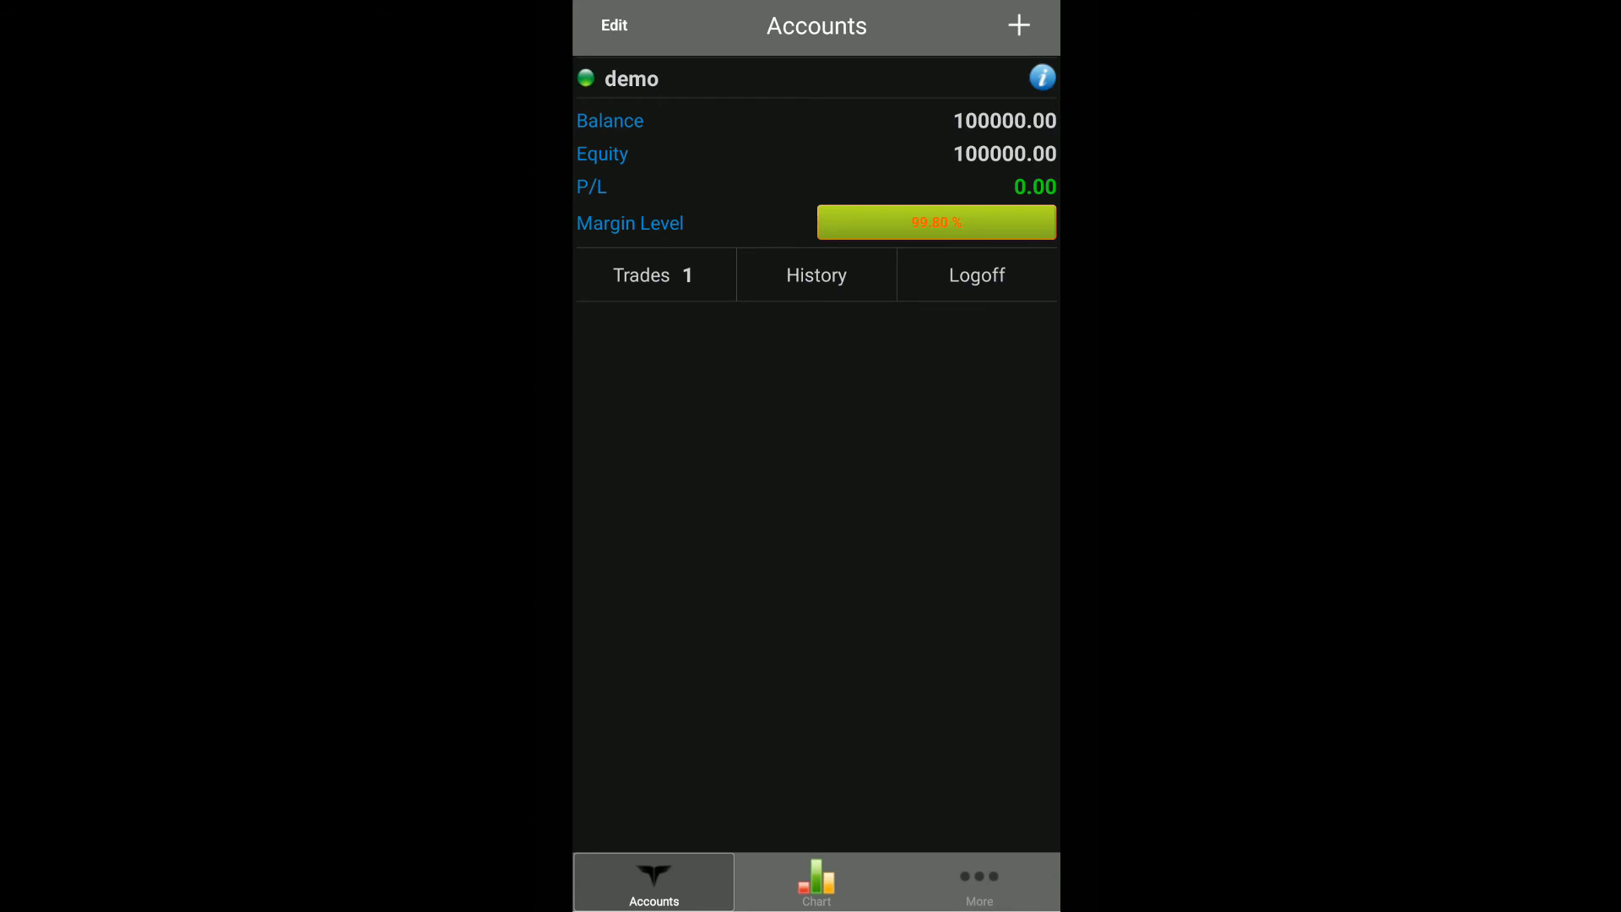
Return to the EURUSD chart and view the pending order options
{"action": "left_click", "coordinate": [815, 884]}
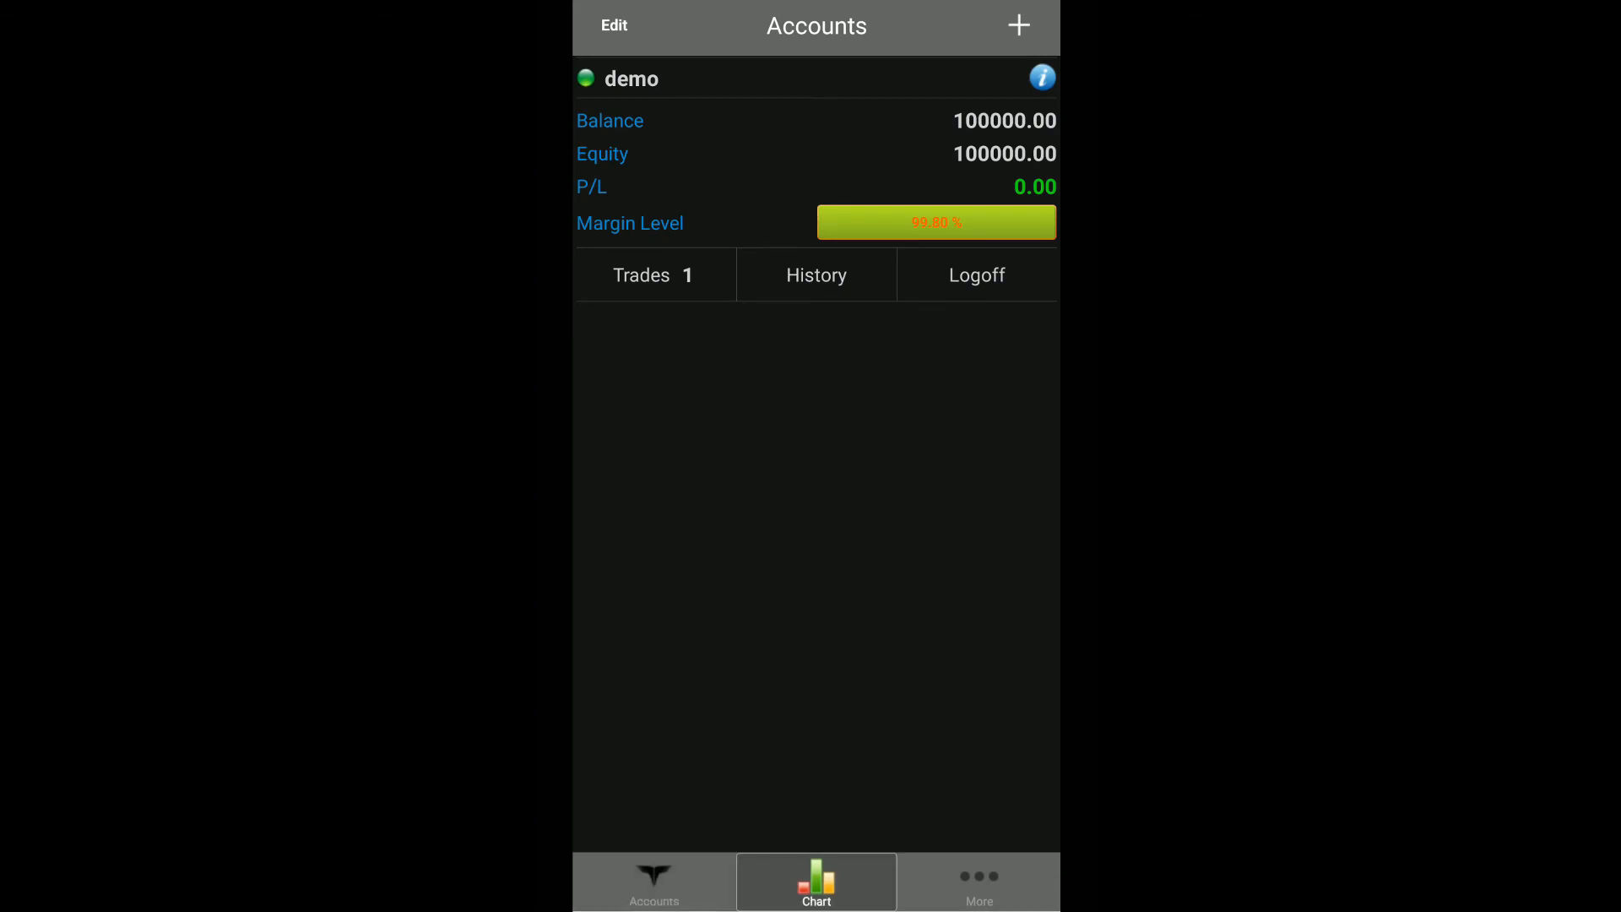
{"action": "left_click", "coordinate": [797, 24]}
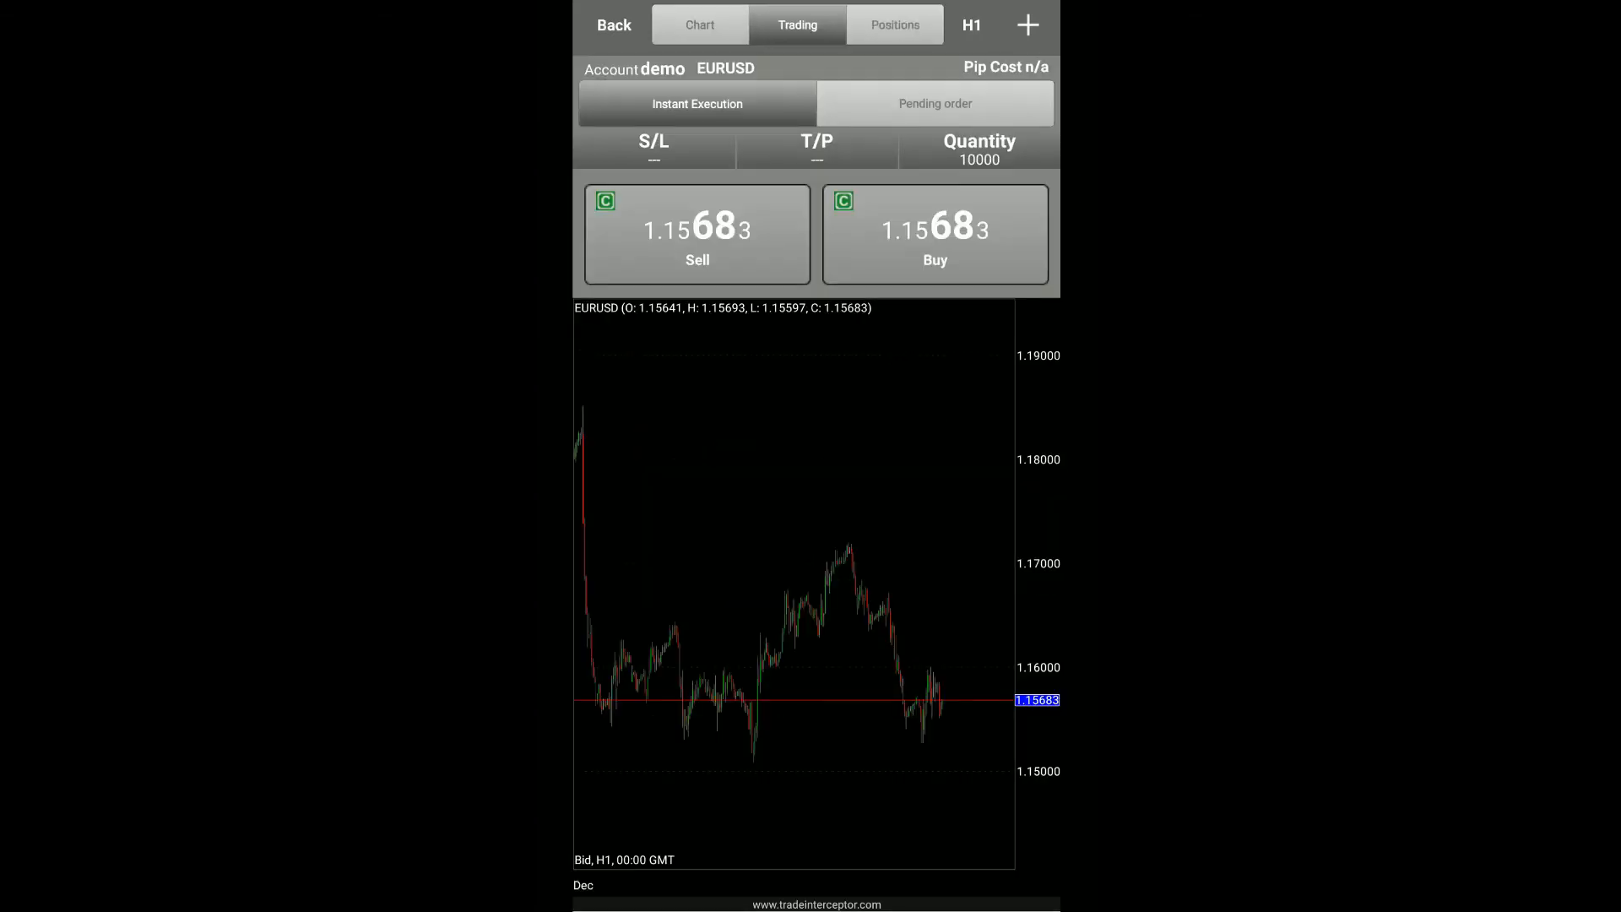
{"action": "left_click", "coordinate": [934, 102]}
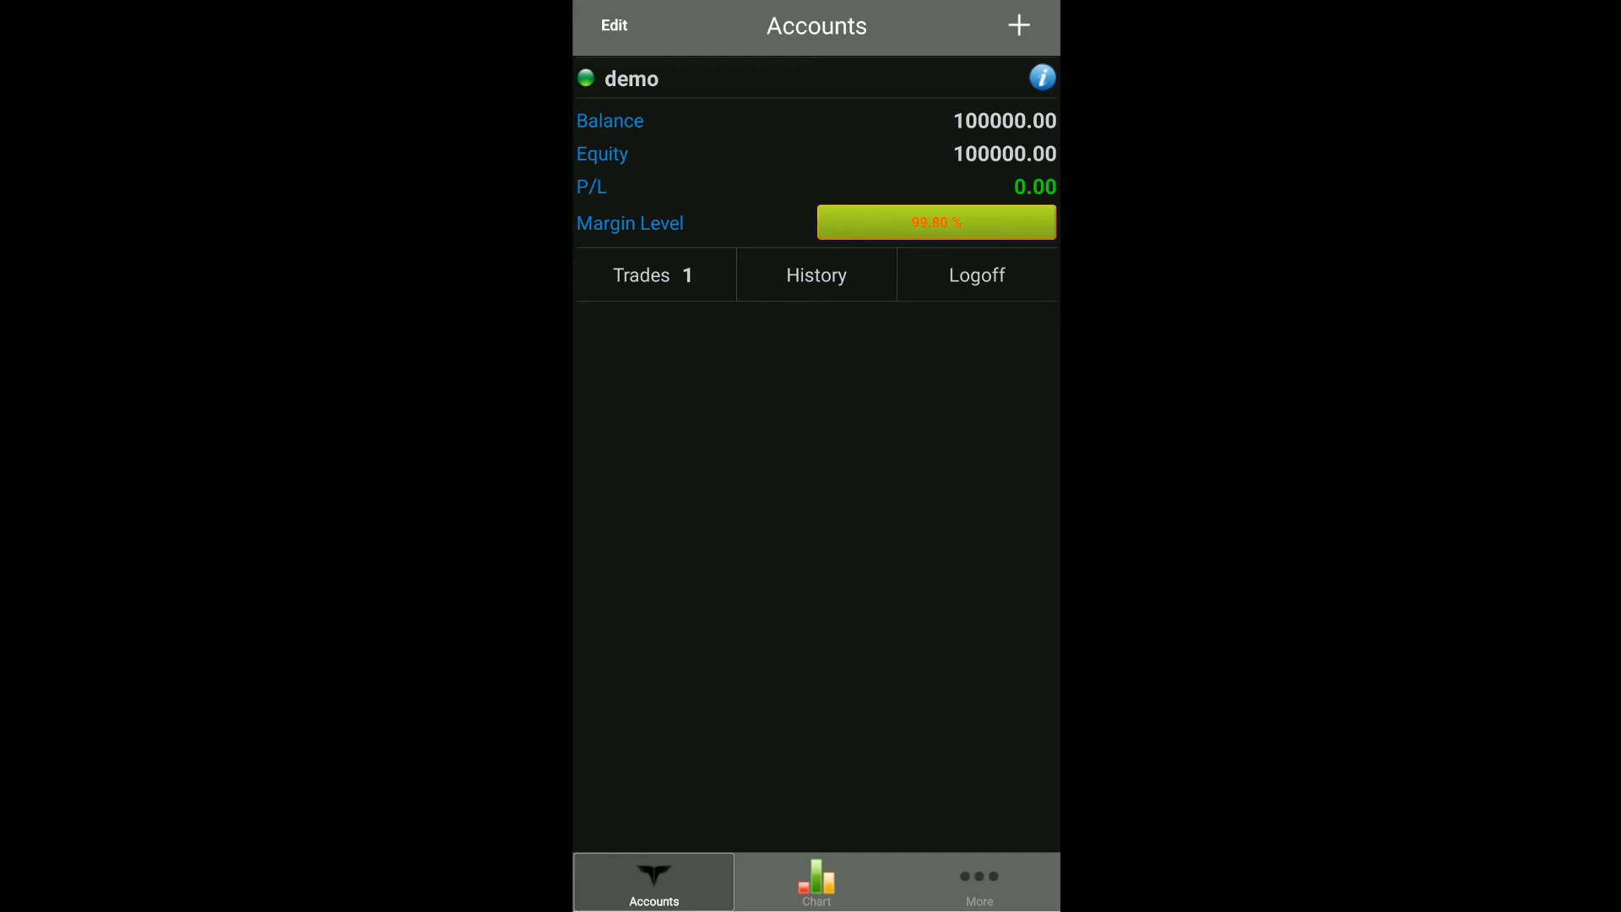
{"action": "left_click", "coordinate": [979, 883]}
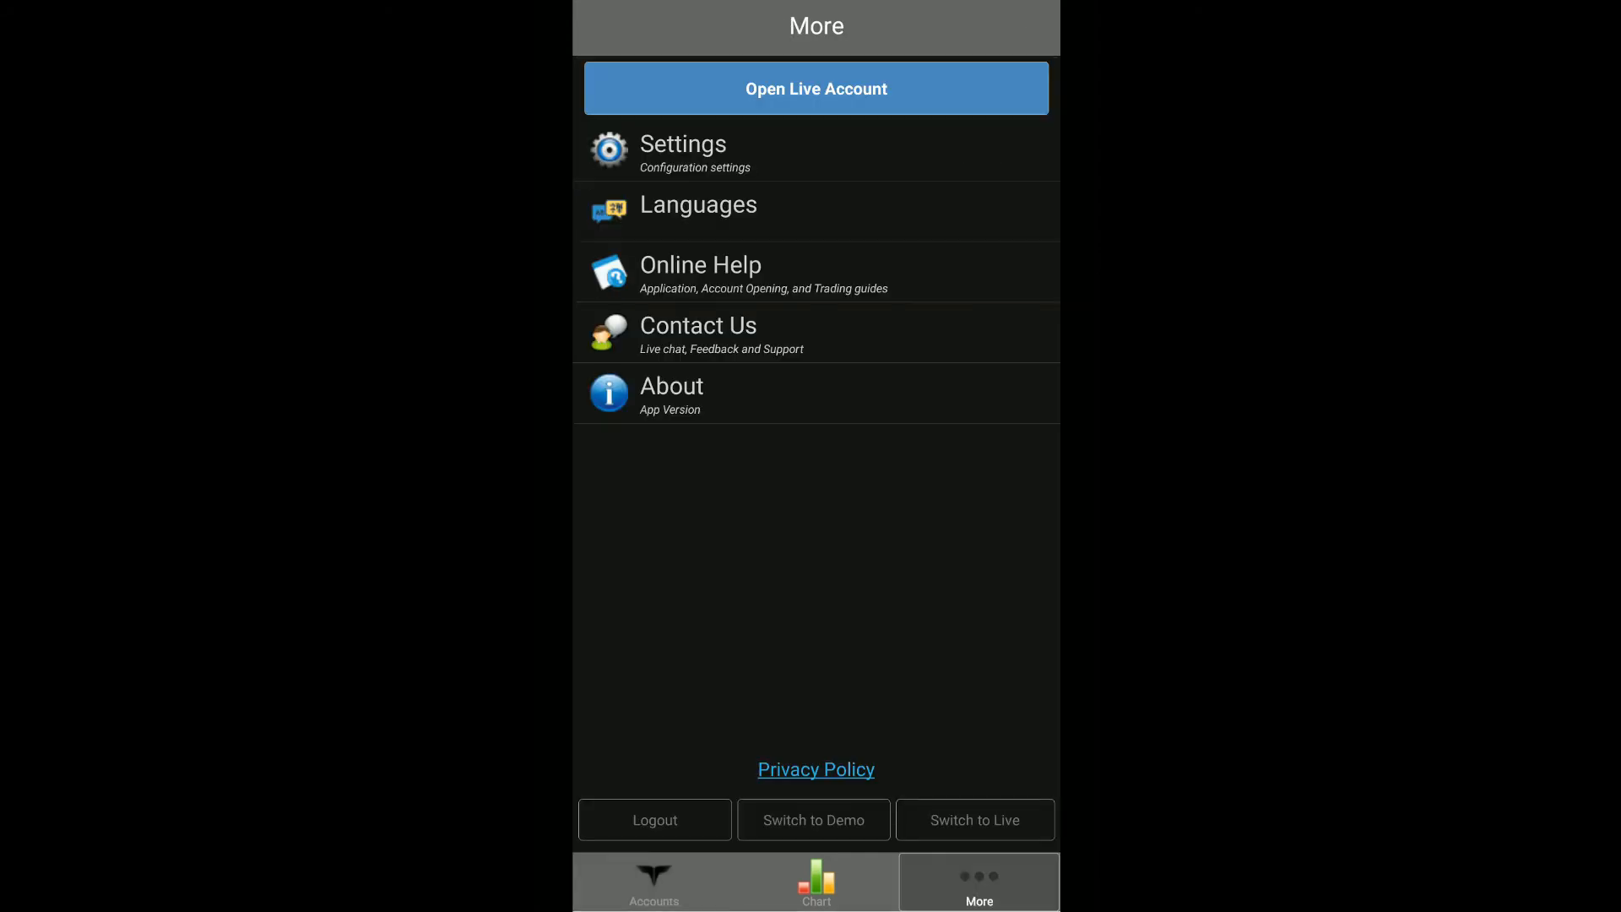
{"action": "left_click", "coordinate": [816, 153]}
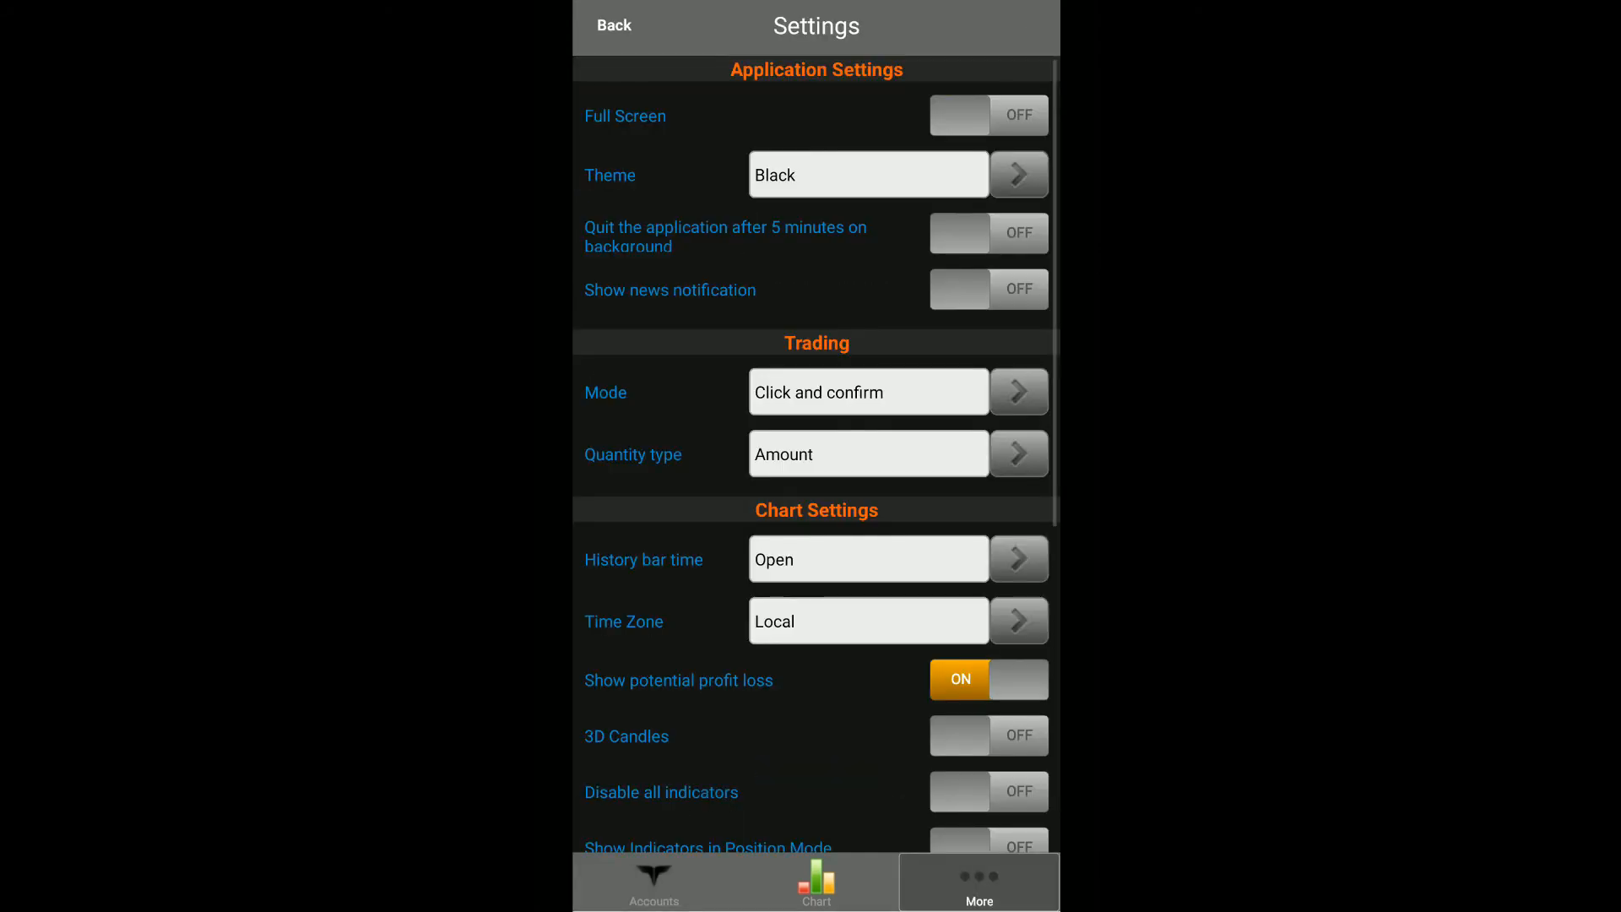
{"action": "scroll", "coordinate": [816, 457], "scroll_direction": "down", "scroll_amount": 5}
{"action": "scroll", "coordinate": [815, 457], "scroll_direction": "down", "scroll_amount": 1}
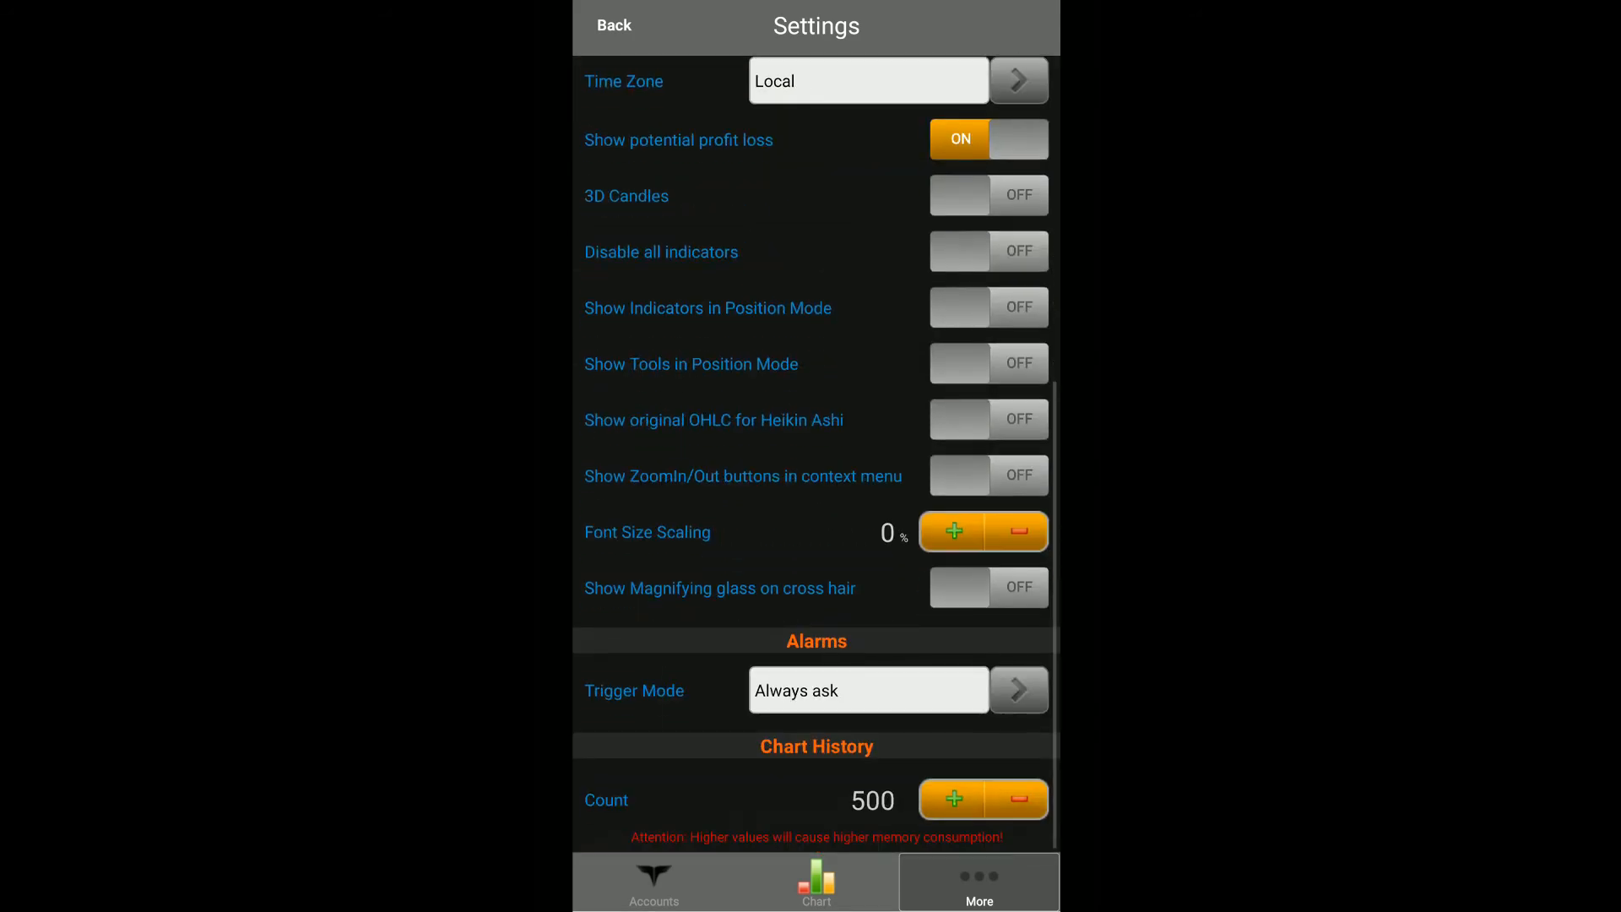
{"action": "scroll", "coordinate": [816, 457], "scroll_direction": "up", "scroll_amount": 8}
{"action": "left_click", "coordinate": [613, 25]}
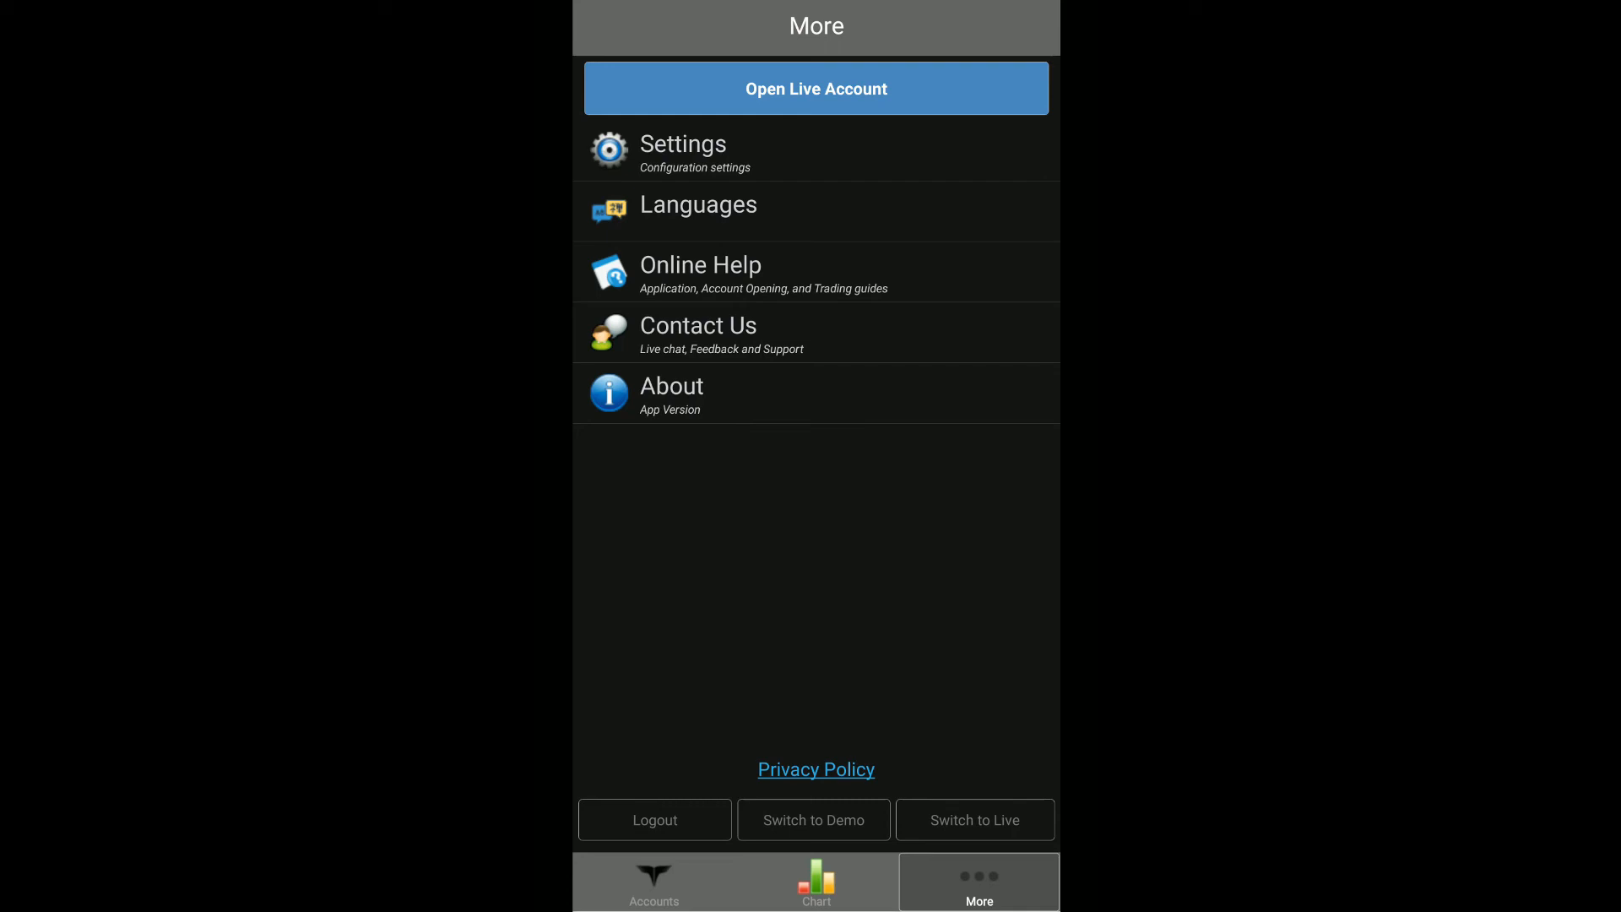
{"action": "left_click", "coordinate": [654, 882]}
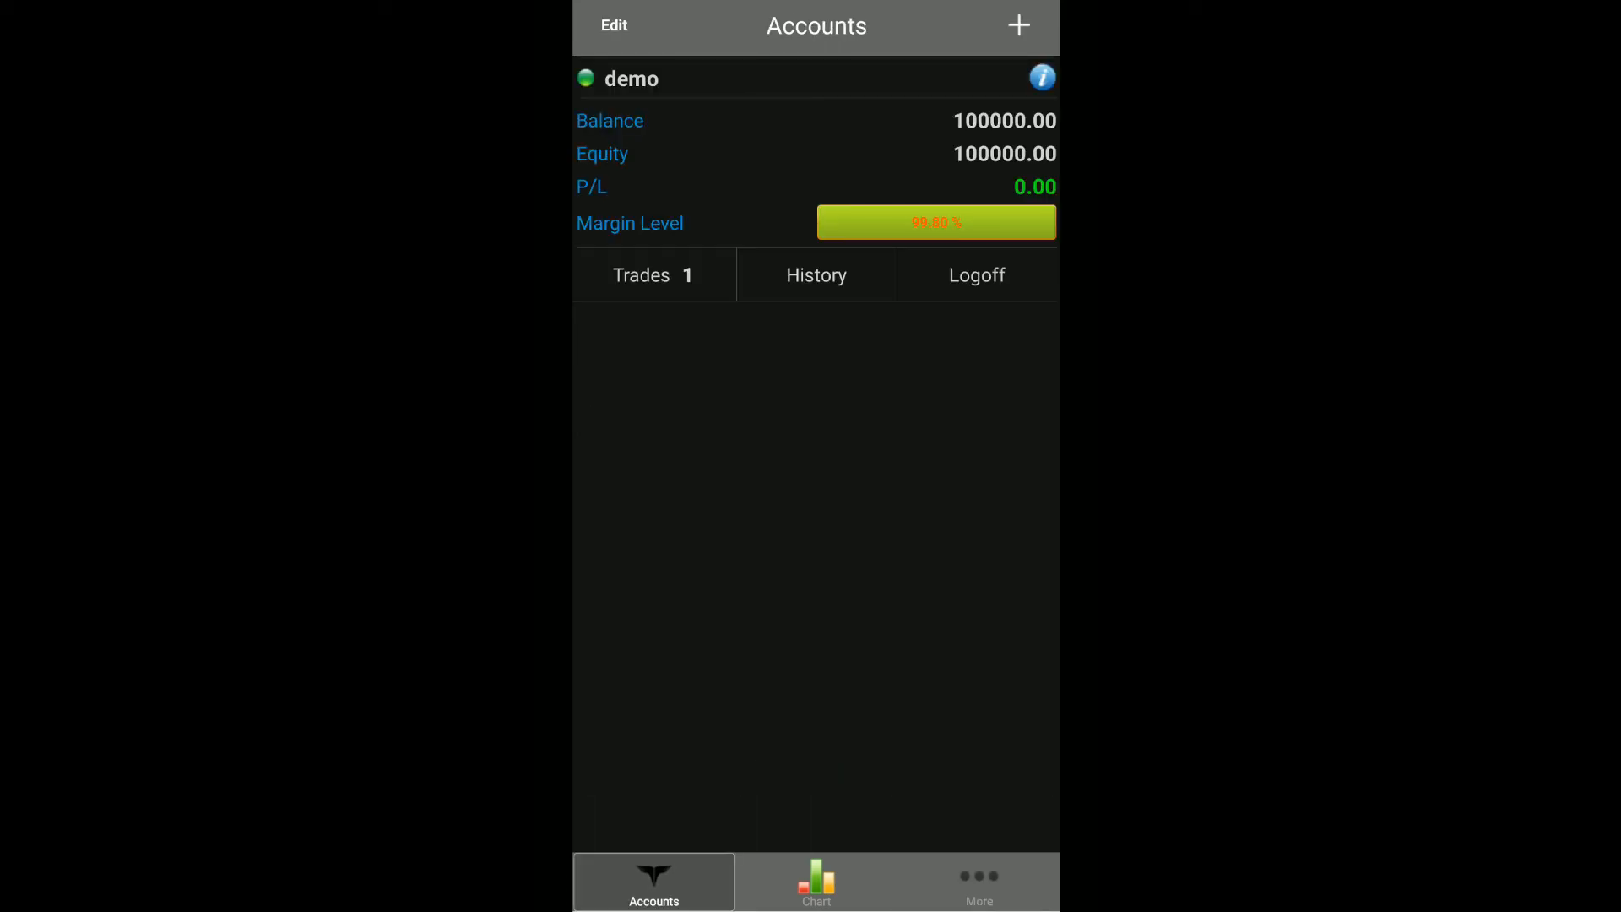